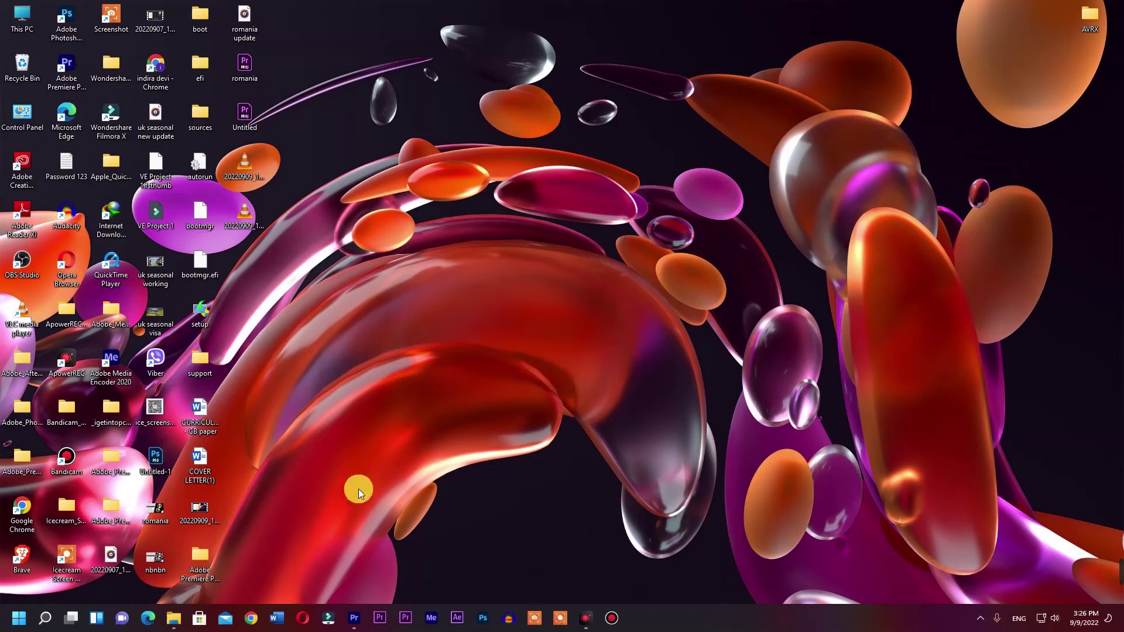
Refresh the Windows desktop, then restore the Untitled Premiere Pro project from the taskbar.
right_click(377, 282)
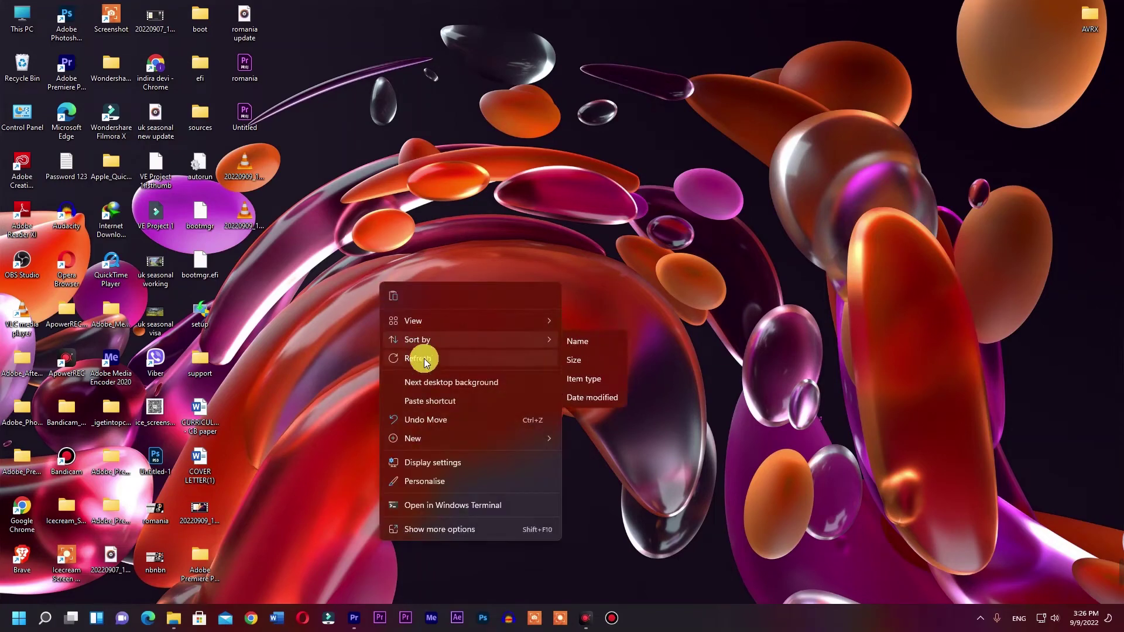
click(592, 425)
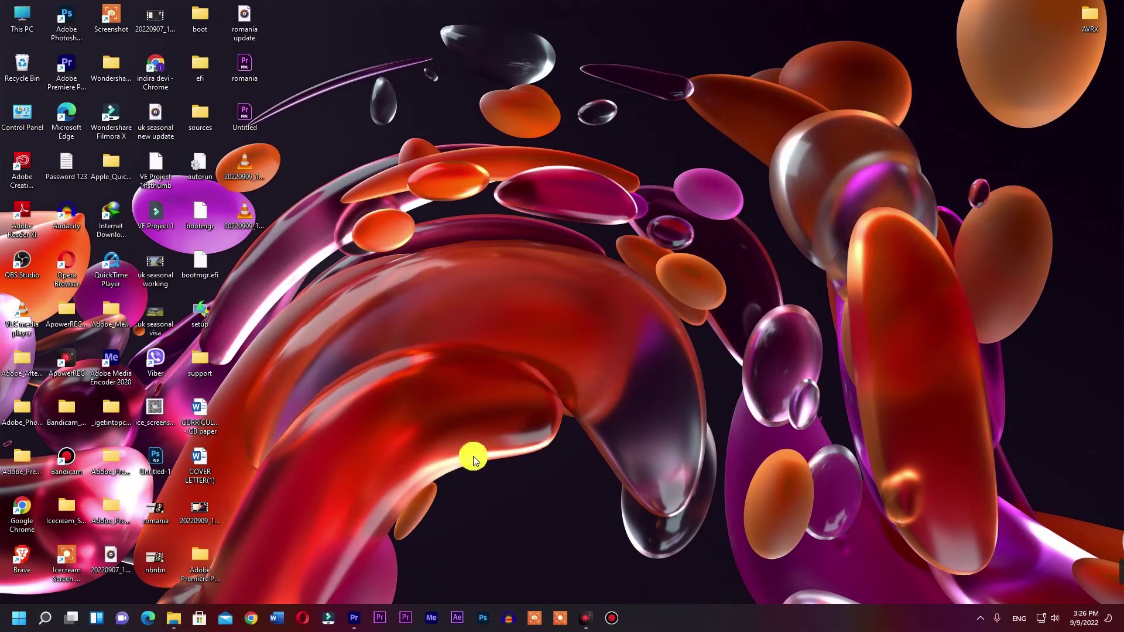
click(355, 616)
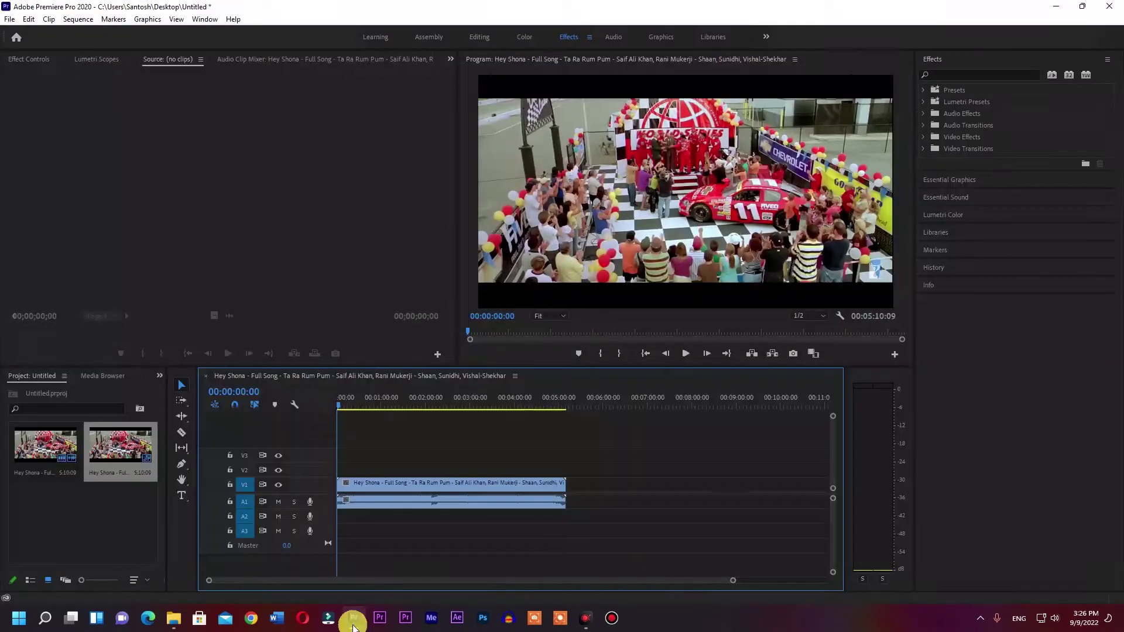
Start playing the sequence and lower the Windows system volume.
click(686, 353)
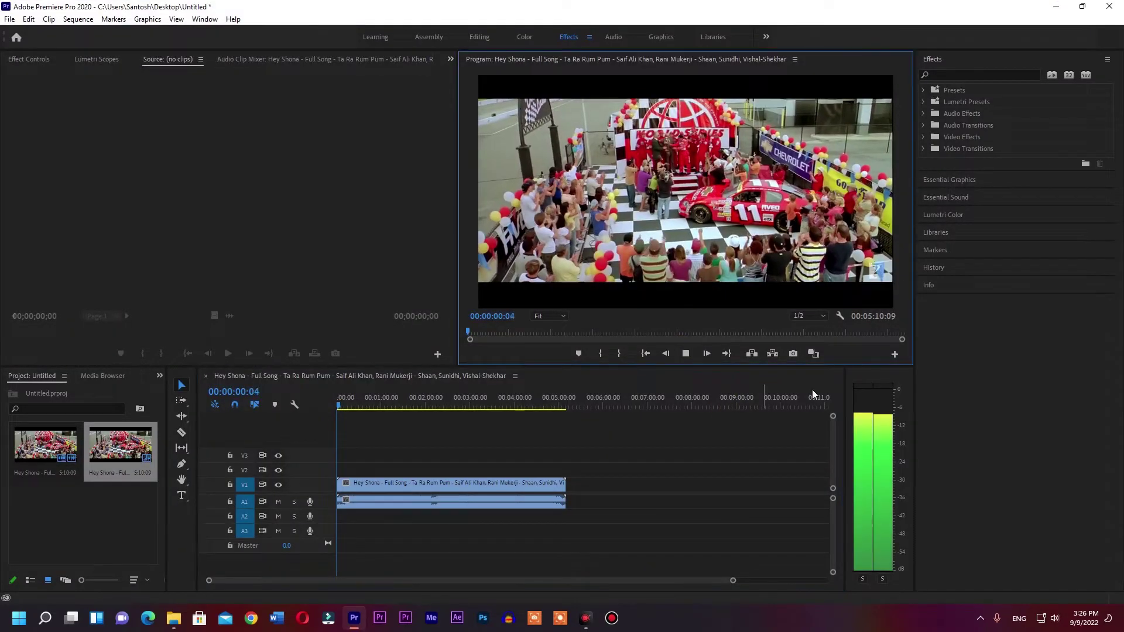
click(1042, 619)
drag(1008, 545, 985, 545)
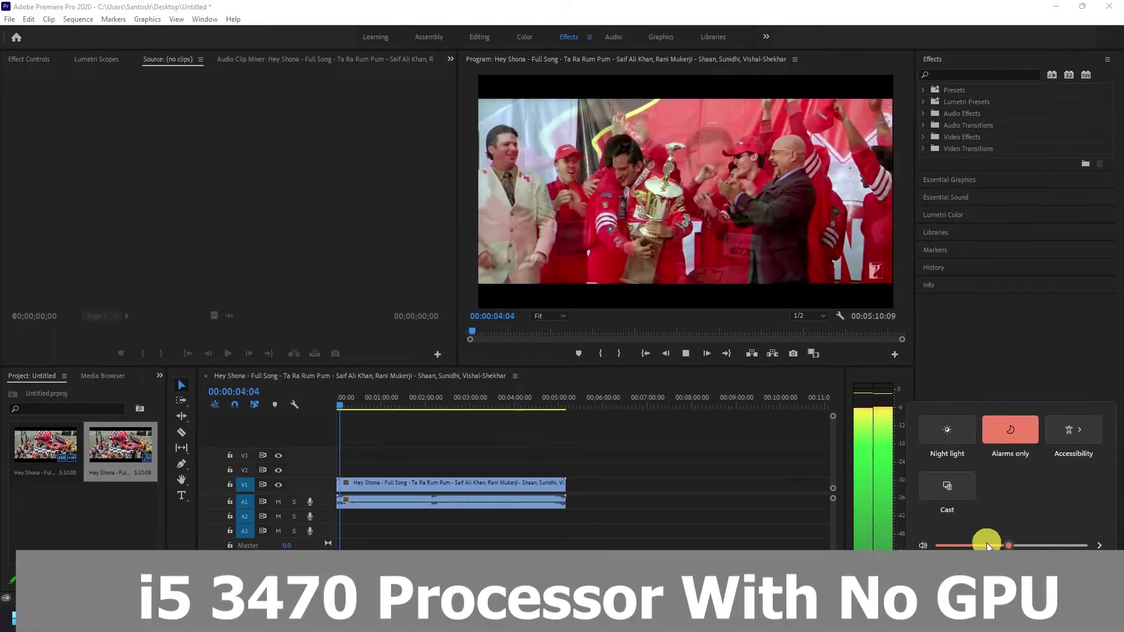
click(669, 159)
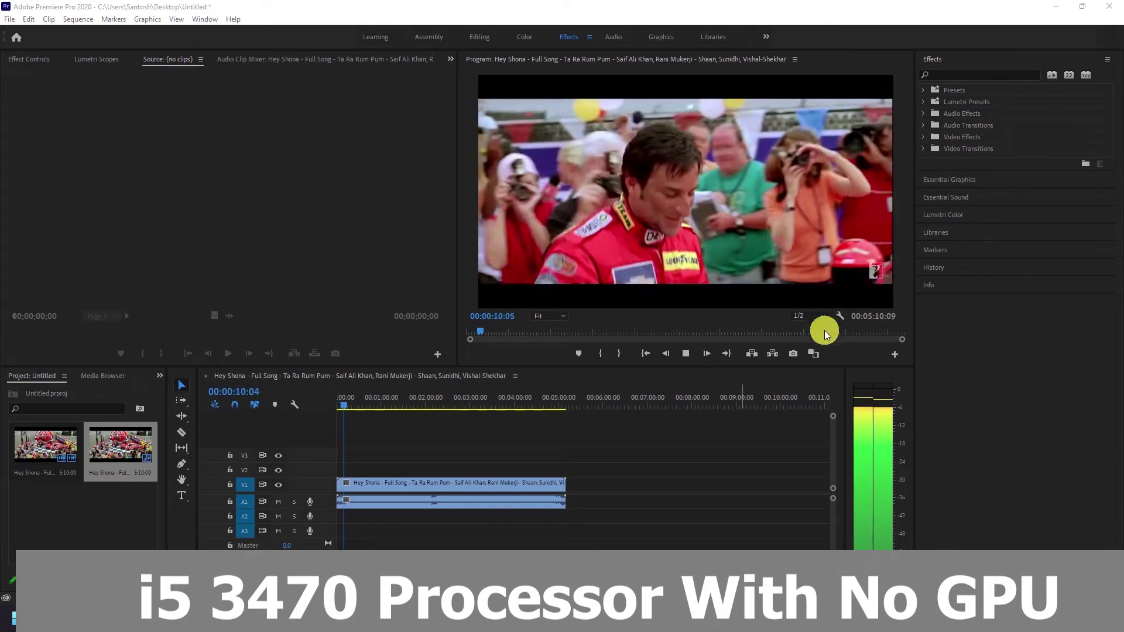
Preview at Full resolution, then move the playhead to about 58 seconds and play from there.
click(823, 315)
click(809, 327)
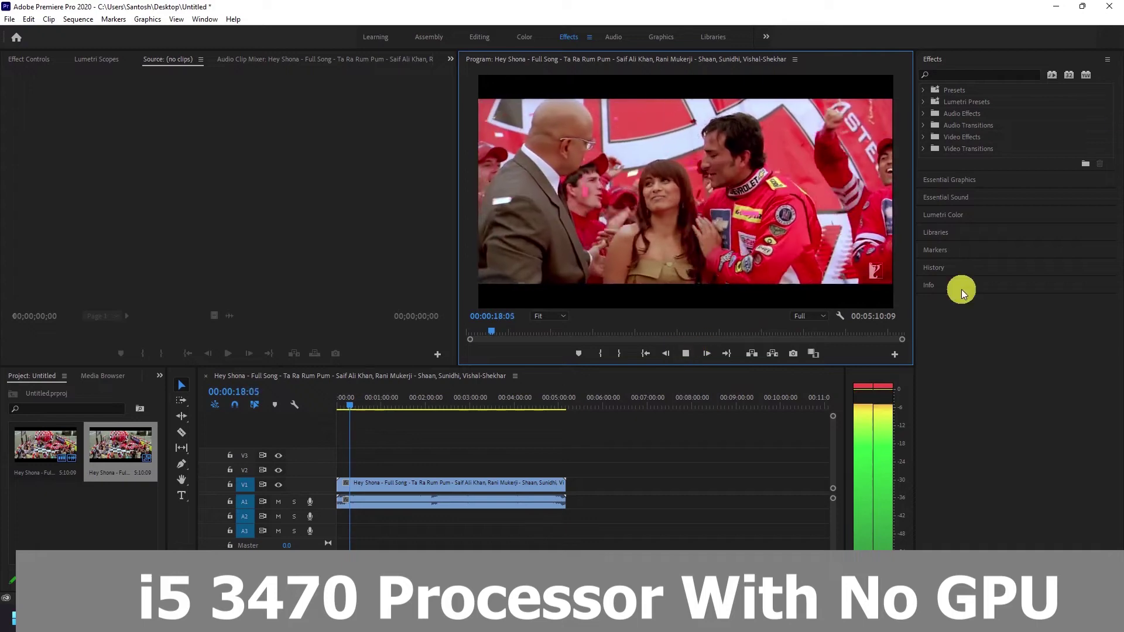
click(532, 415)
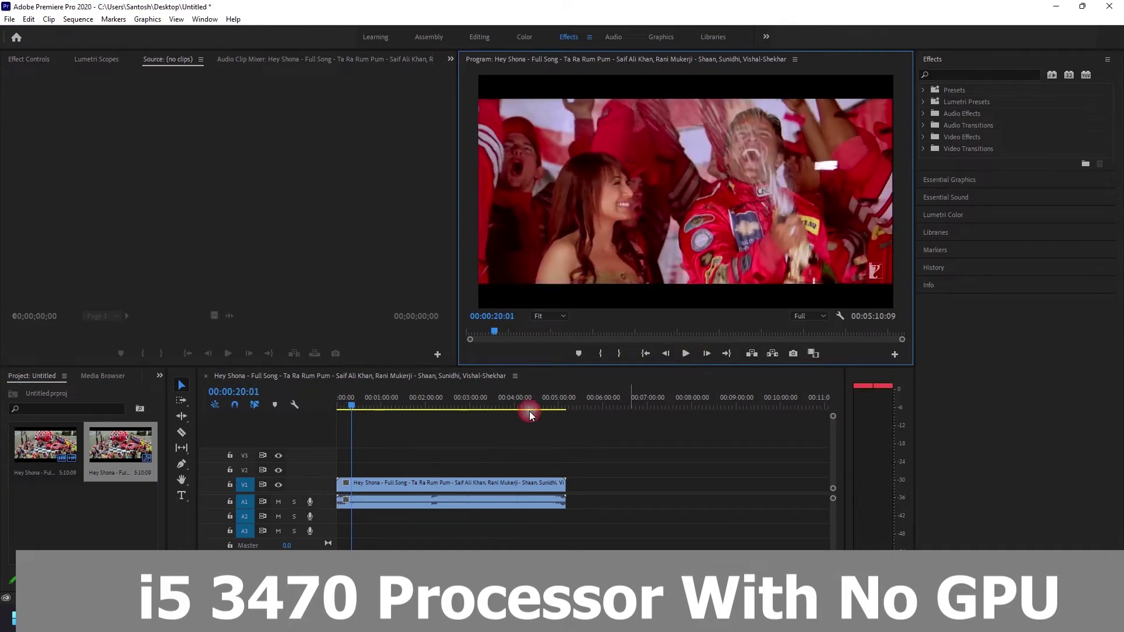
drag(349, 402, 380, 406)
click(687, 355)
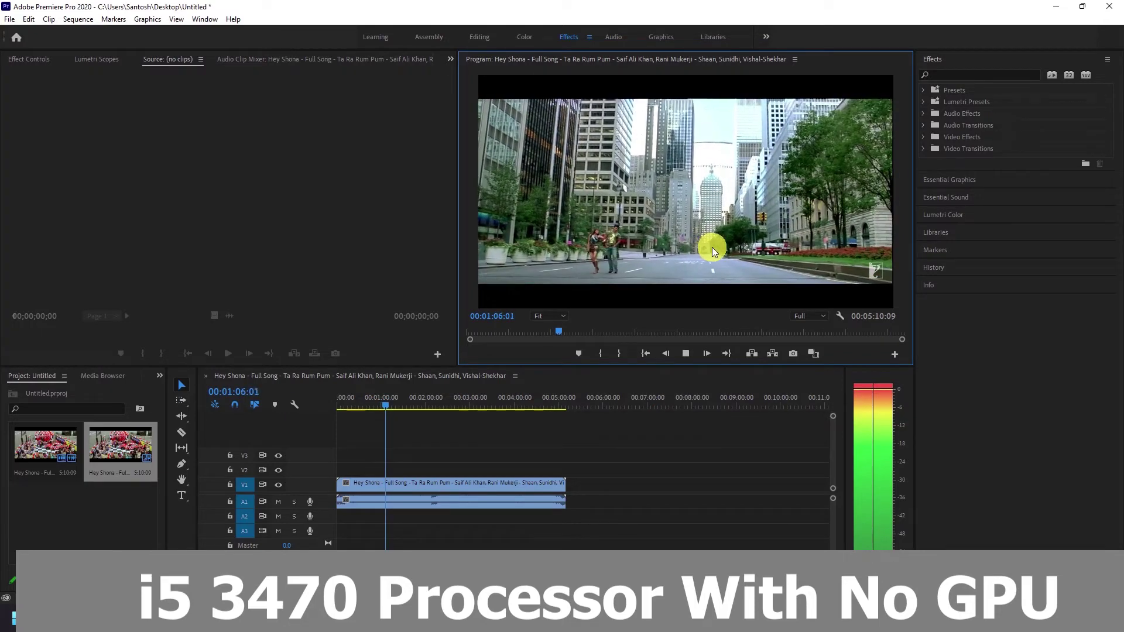
click(686, 353)
Switch the playback resolution to 1/4 and play the sequence again.
click(819, 321)
click(813, 357)
click(686, 354)
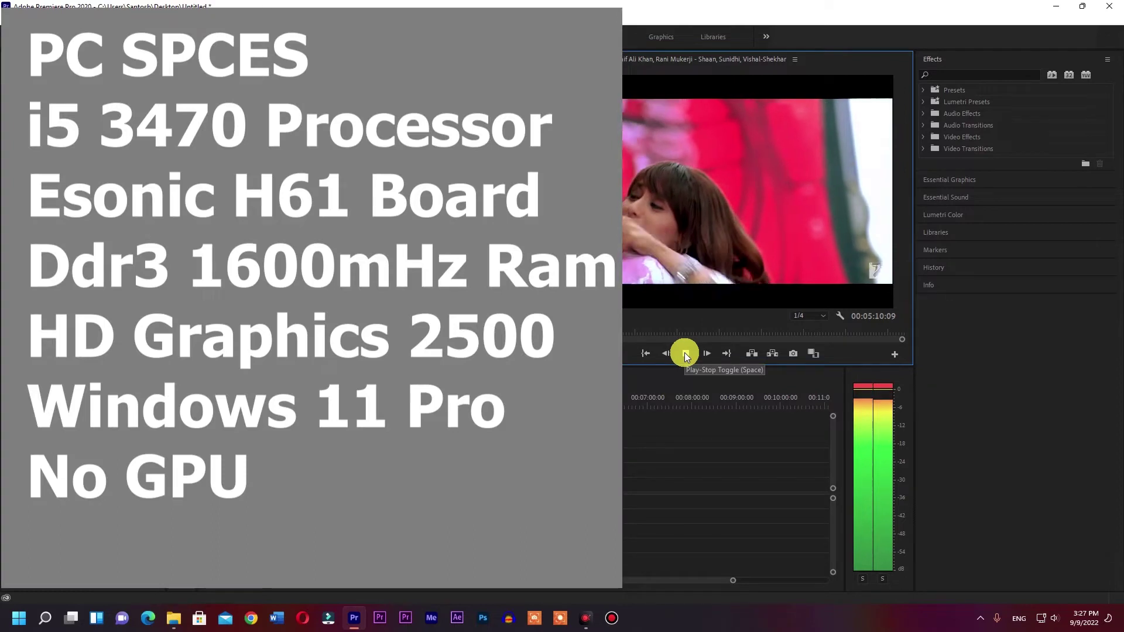
Select the Hey Shona clip, add a Faded Film look and change Sharpen, then preview the result.
click(686, 354)
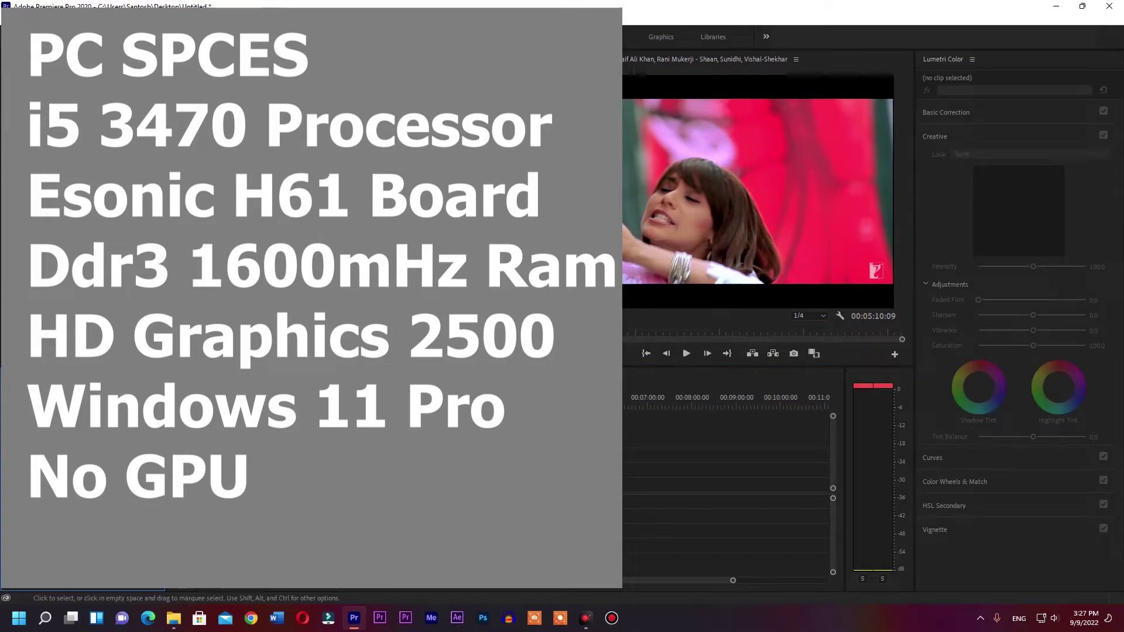
click(586, 445)
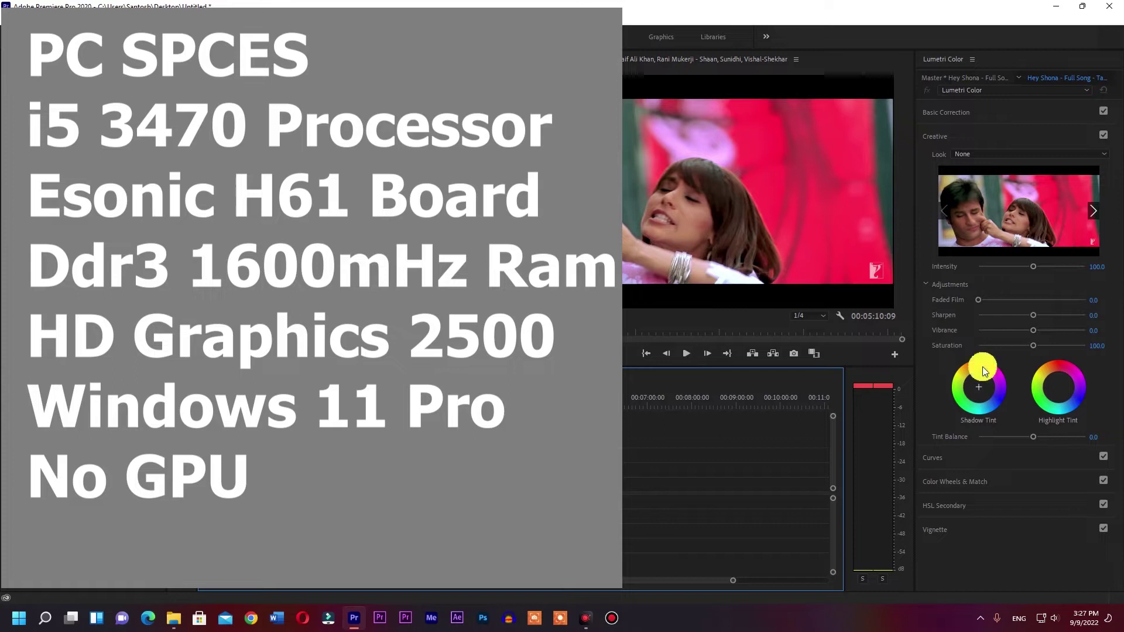
click(1033, 270)
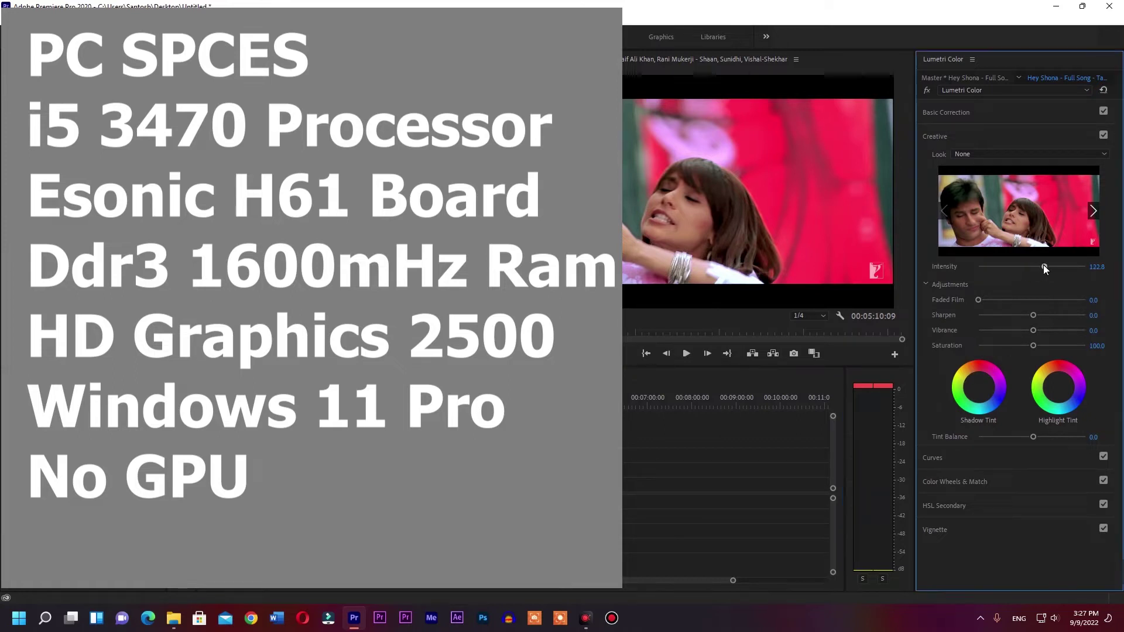
mouse_move(1023, 300)
mouse_down()
mouse_move(1000, 299)
mouse_move(1047, 346)
mouse_up()
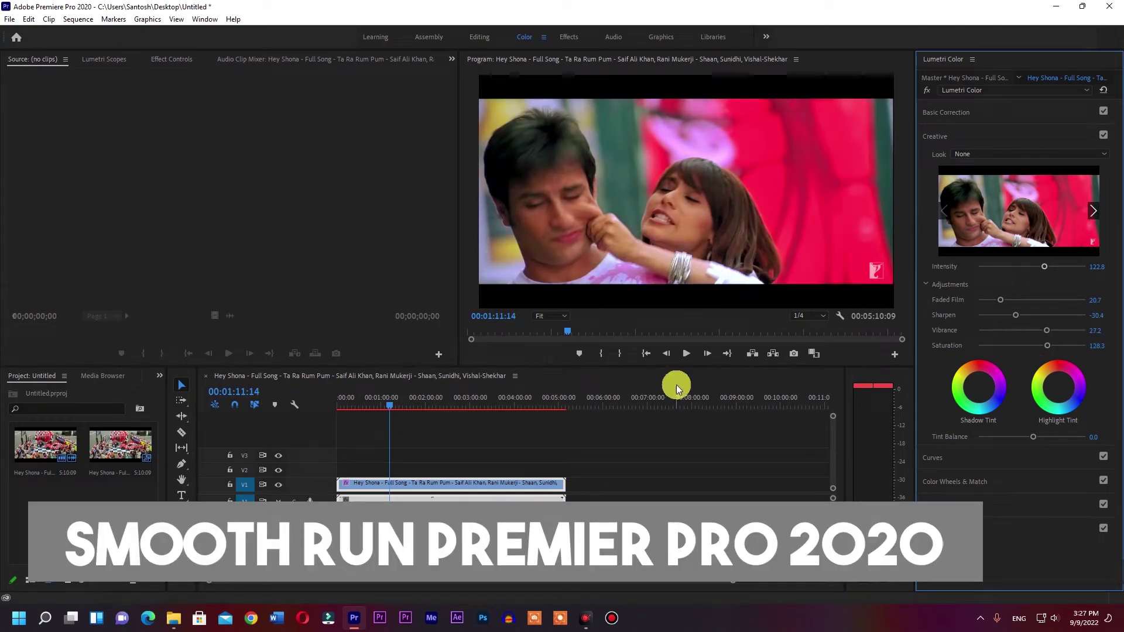
click(685, 356)
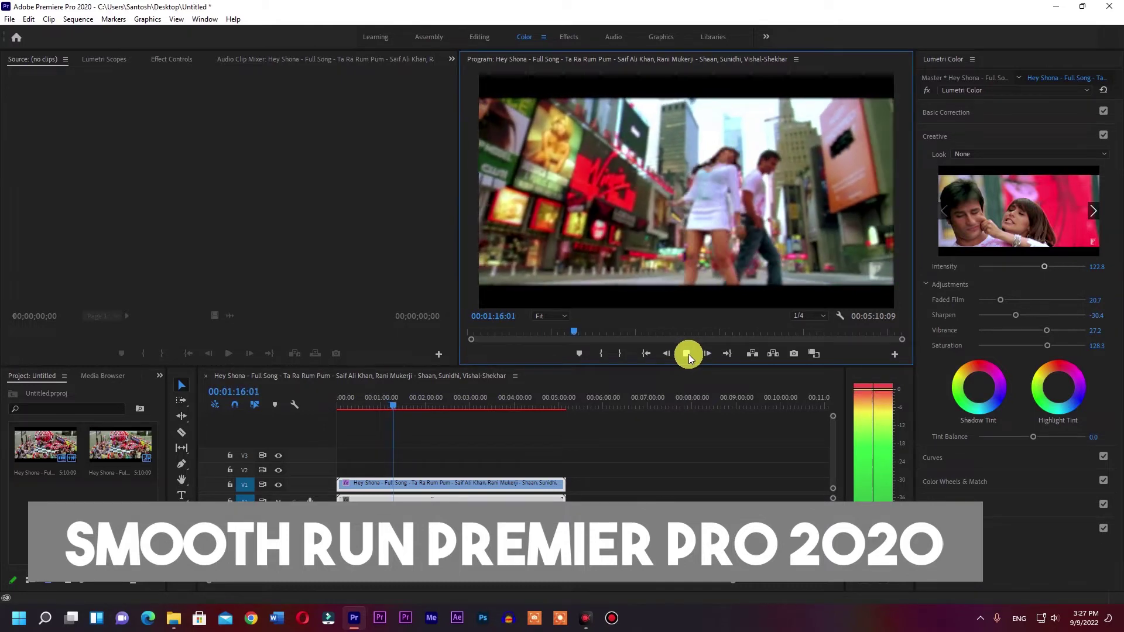
click(689, 354)
Lower the Lumetri Creative Intensity to 94.6 and preview the change.
drag(1031, 271, 1028, 269)
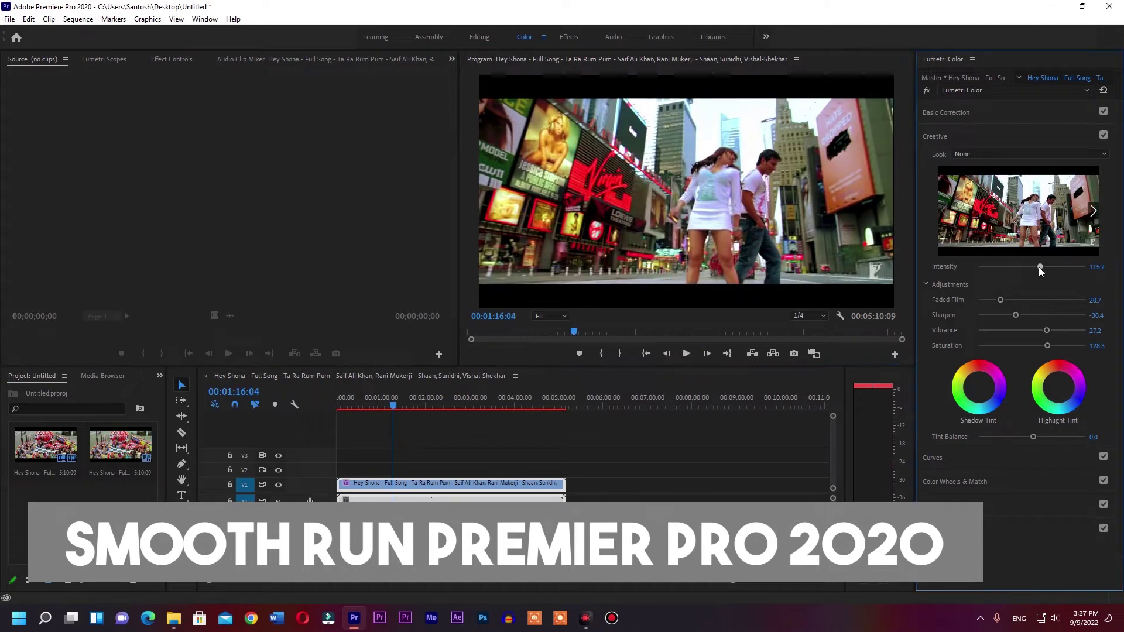
click(687, 354)
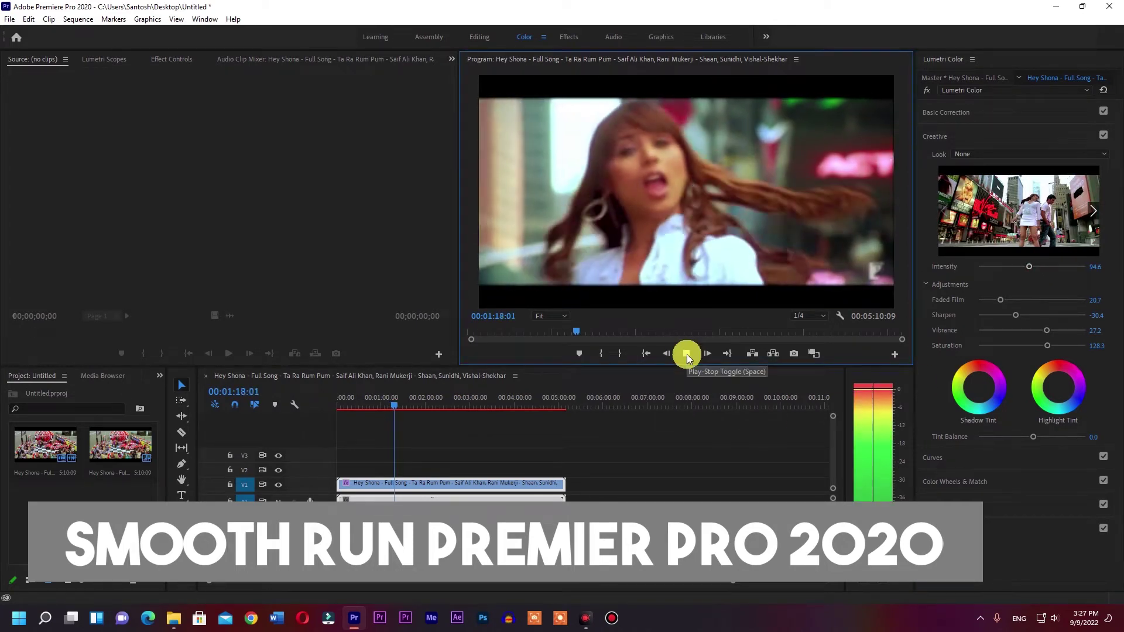
key(space)
click(1031, 259)
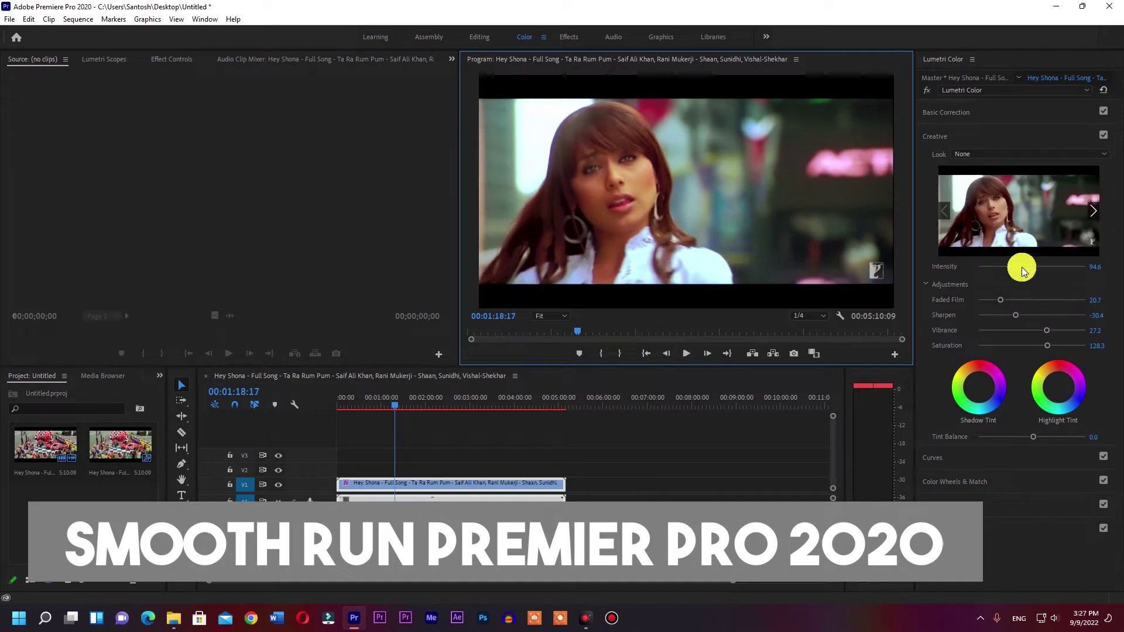
Tint the highlights with the Highlight Tint wheel, preview it, and switch to the Audio workspace.
click(1048, 376)
click(1067, 548)
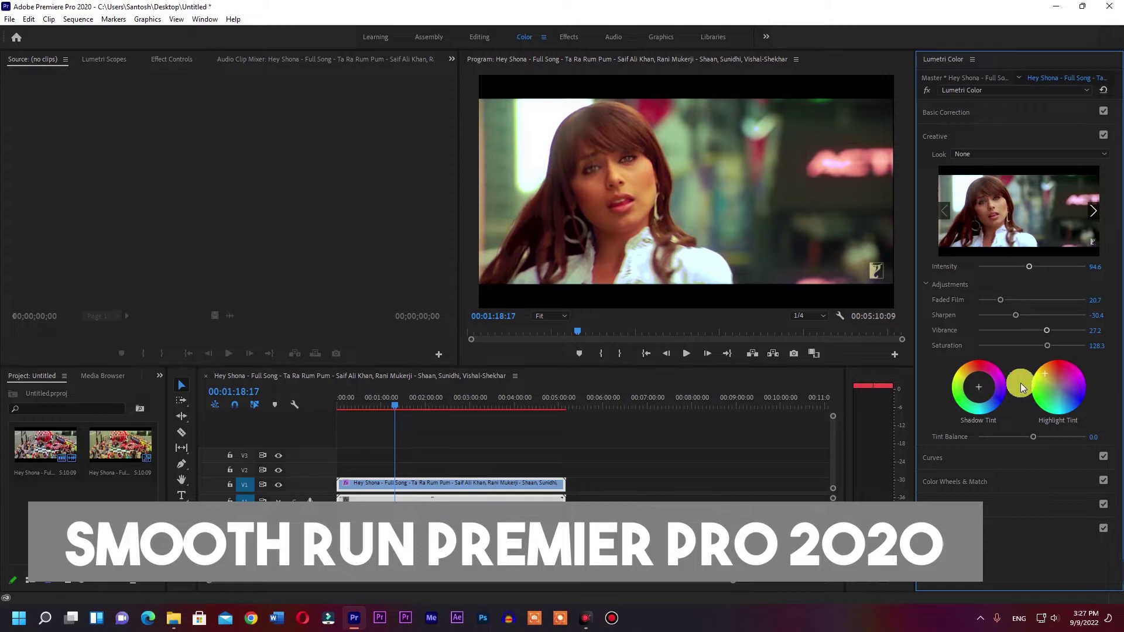
click(1053, 381)
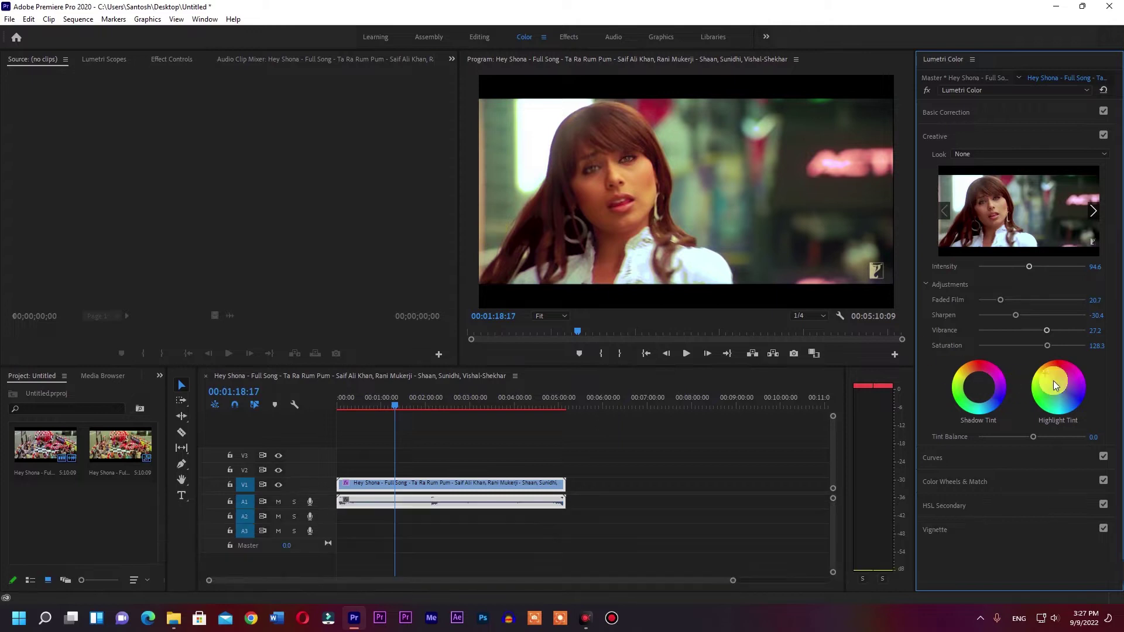
click(686, 355)
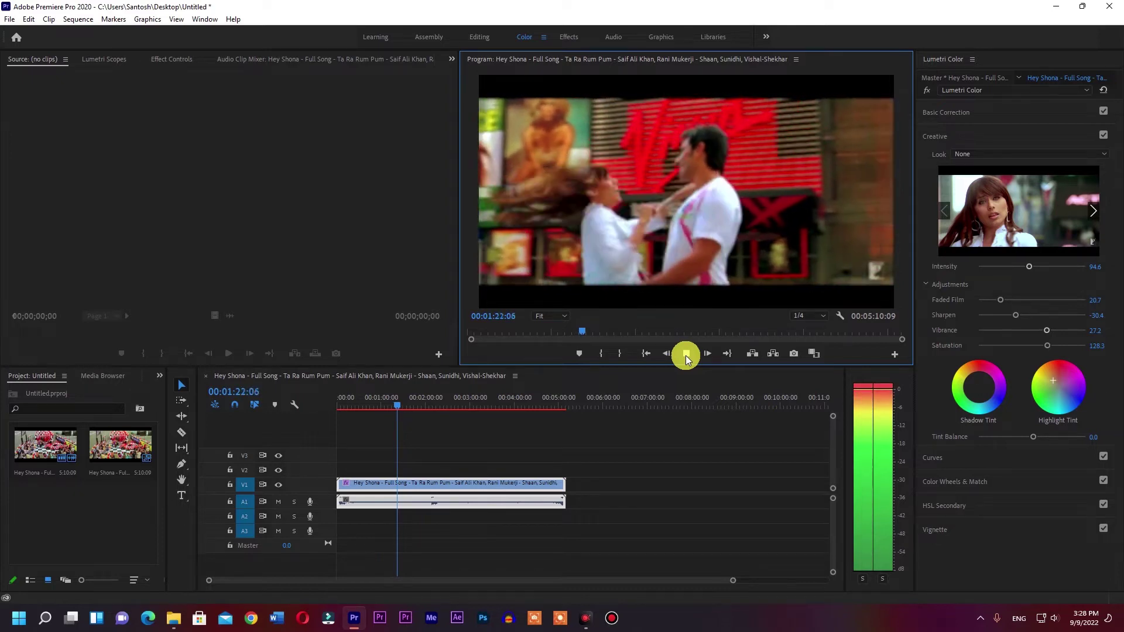
click(686, 355)
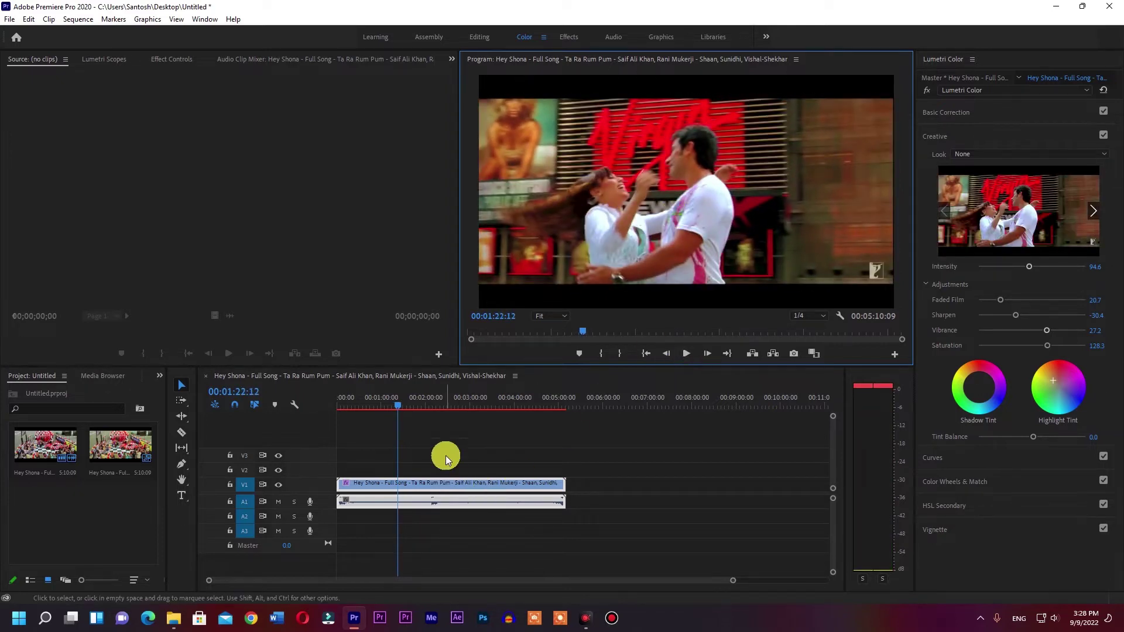
click(612, 37)
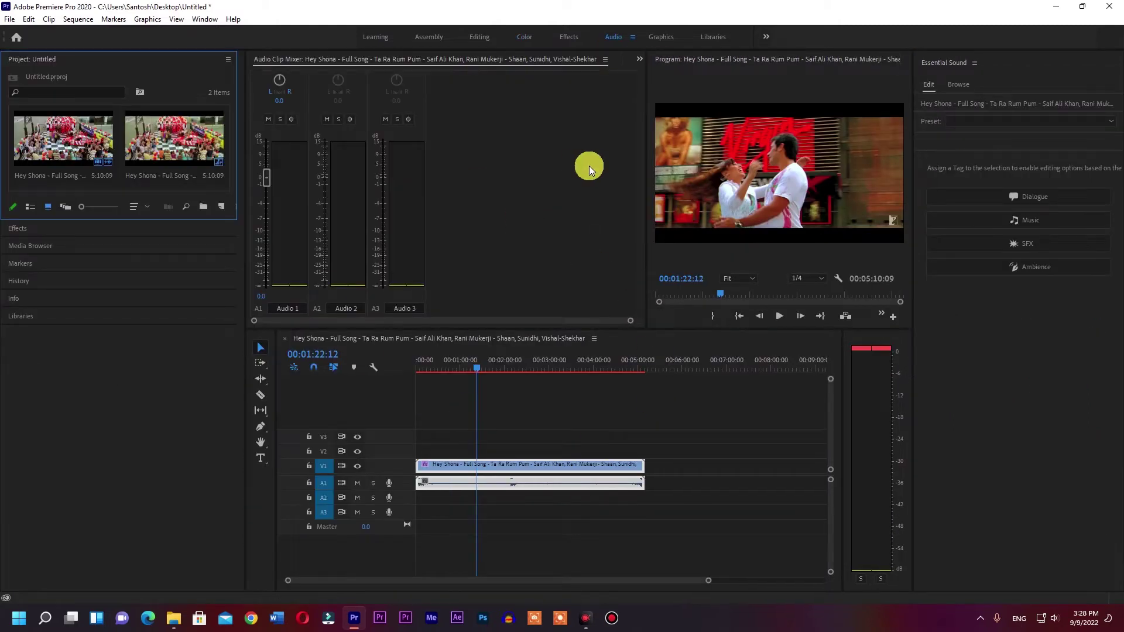
Try the Effects workspace with a brief playback, then Assembly, ending in the Editing workspace.
click(662, 37)
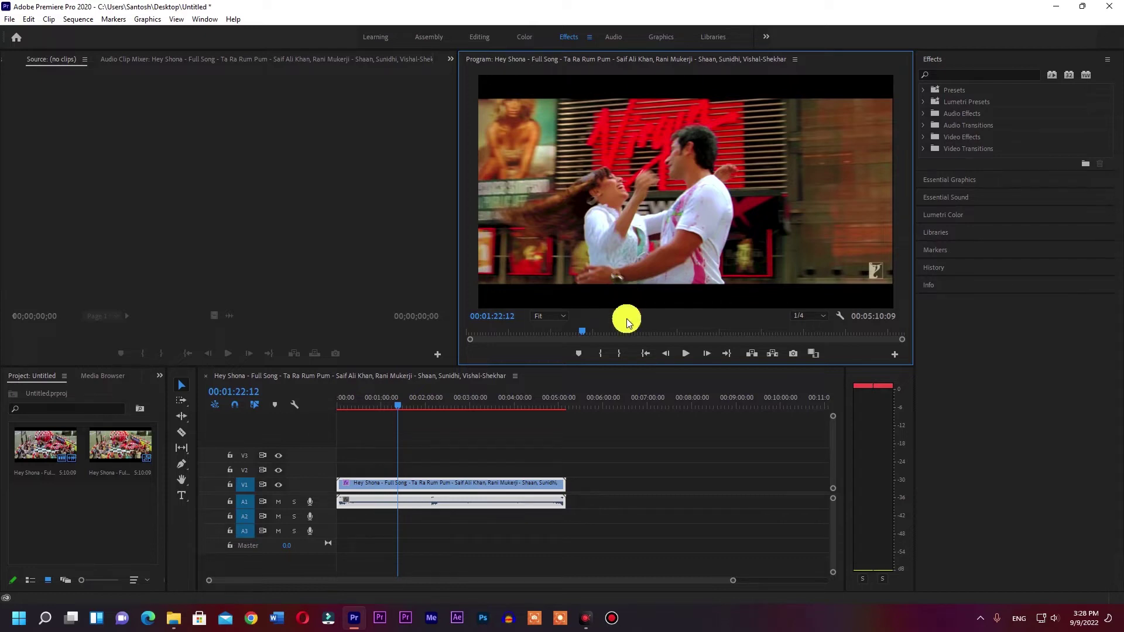
click(684, 354)
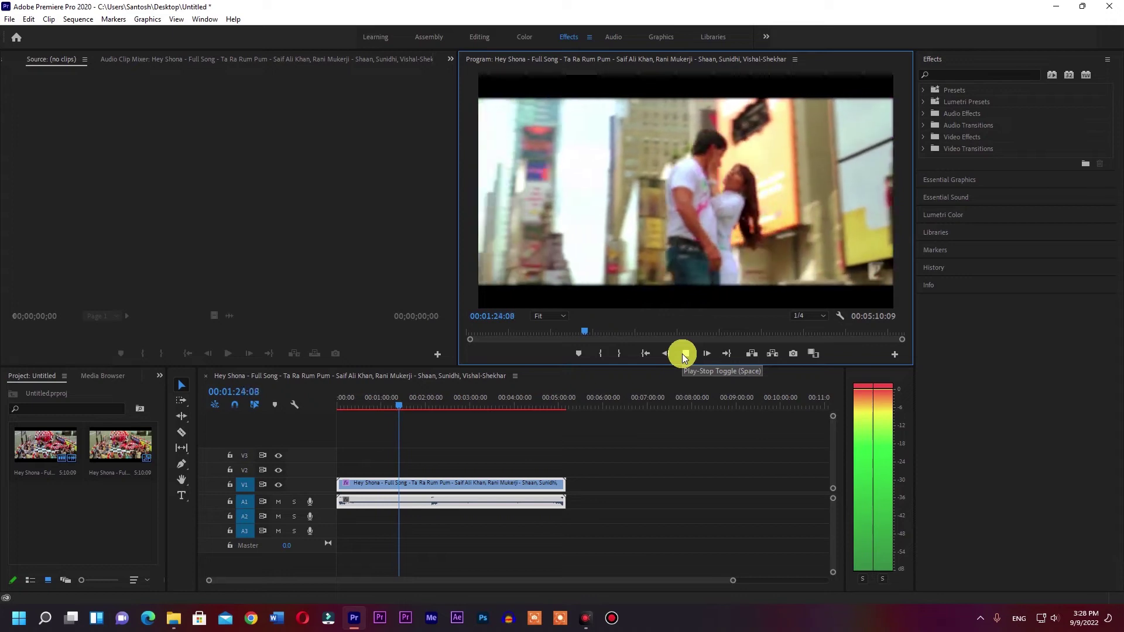
click(684, 354)
click(430, 36)
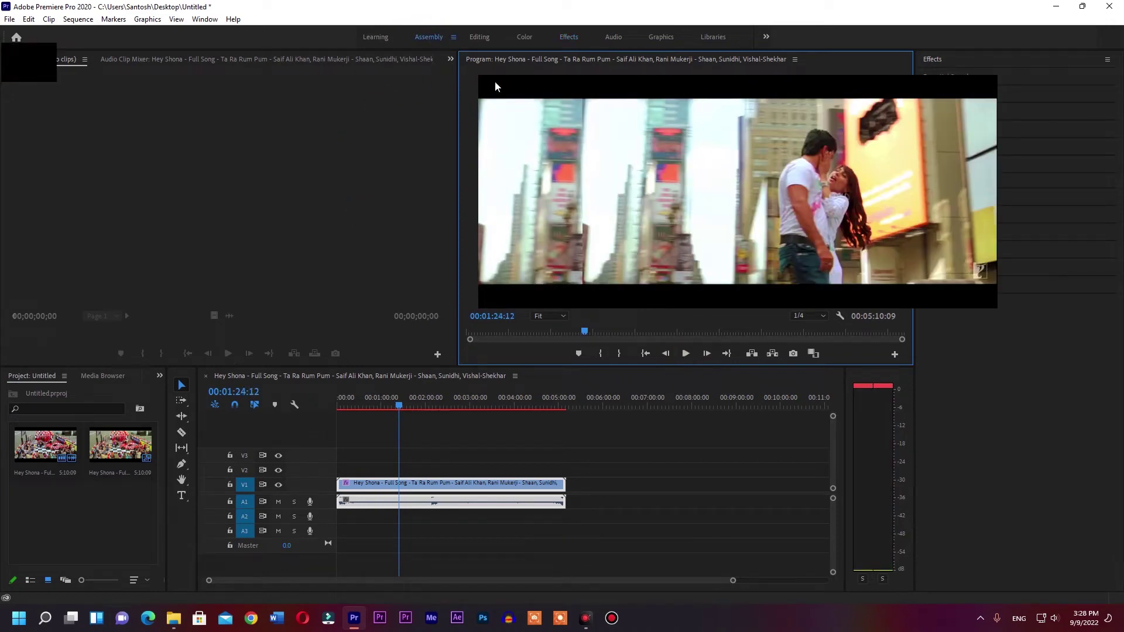
click(484, 36)
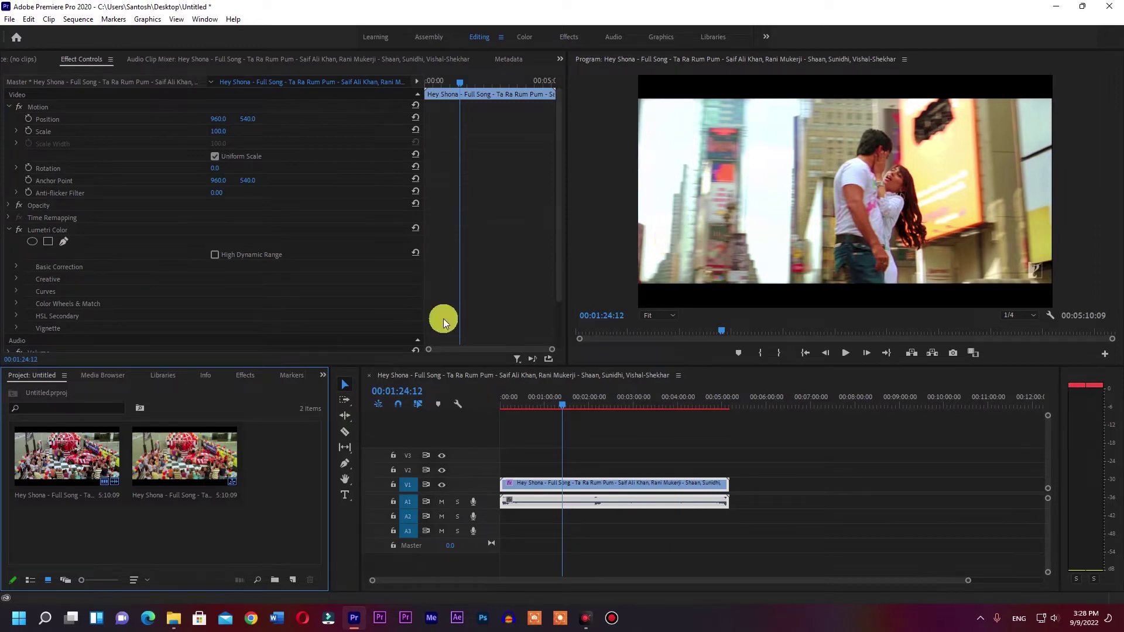
Type a HELLO GUYS title onto the video frame with the Type tool.
click(345, 496)
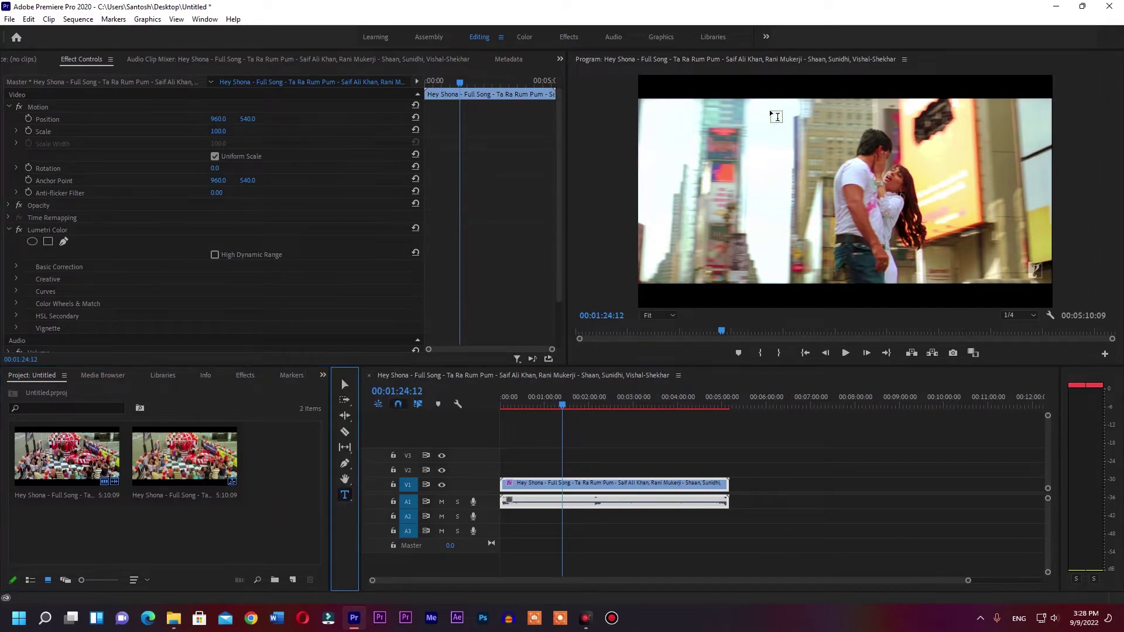
click(727, 152)
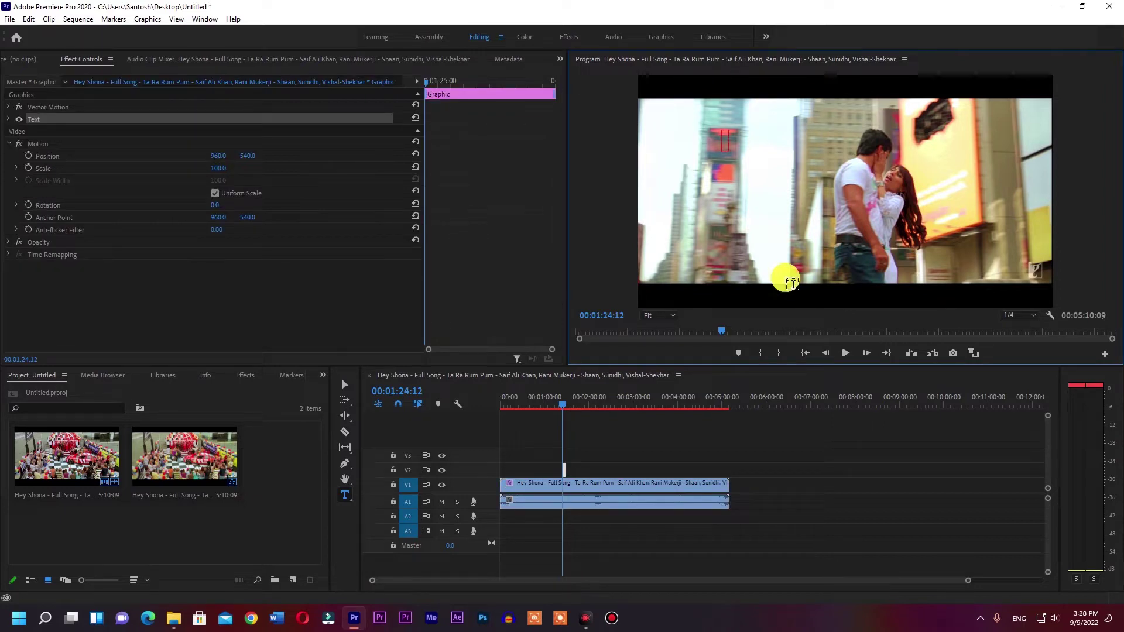
text(HELLO GUYS)
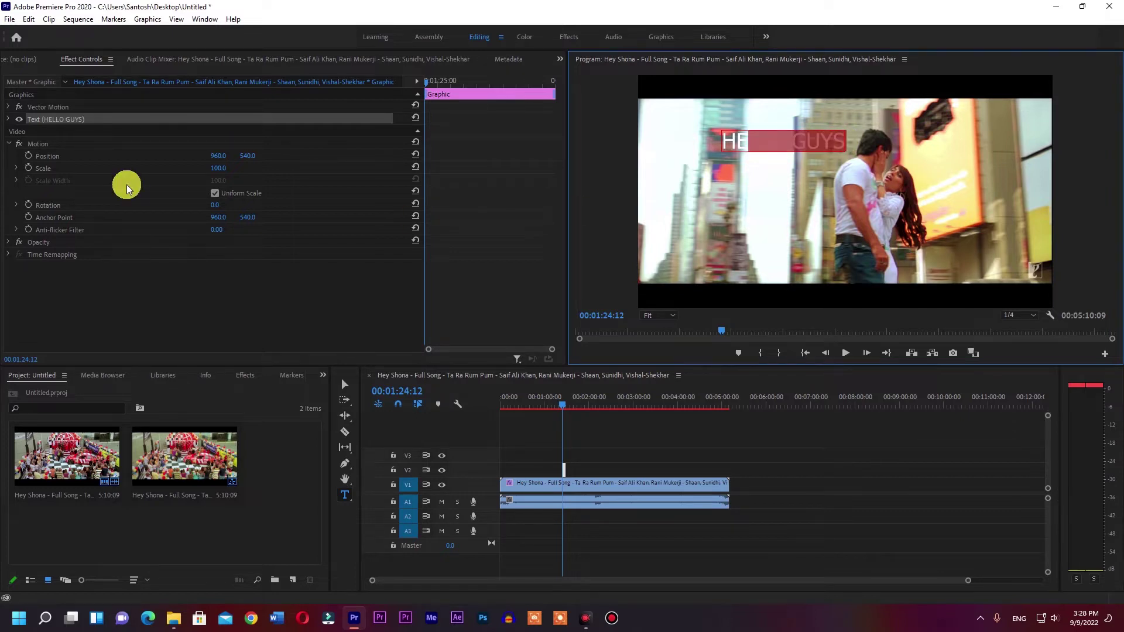
Set the title text fill to red and lengthen the title clip on the timeline.
click(9, 121)
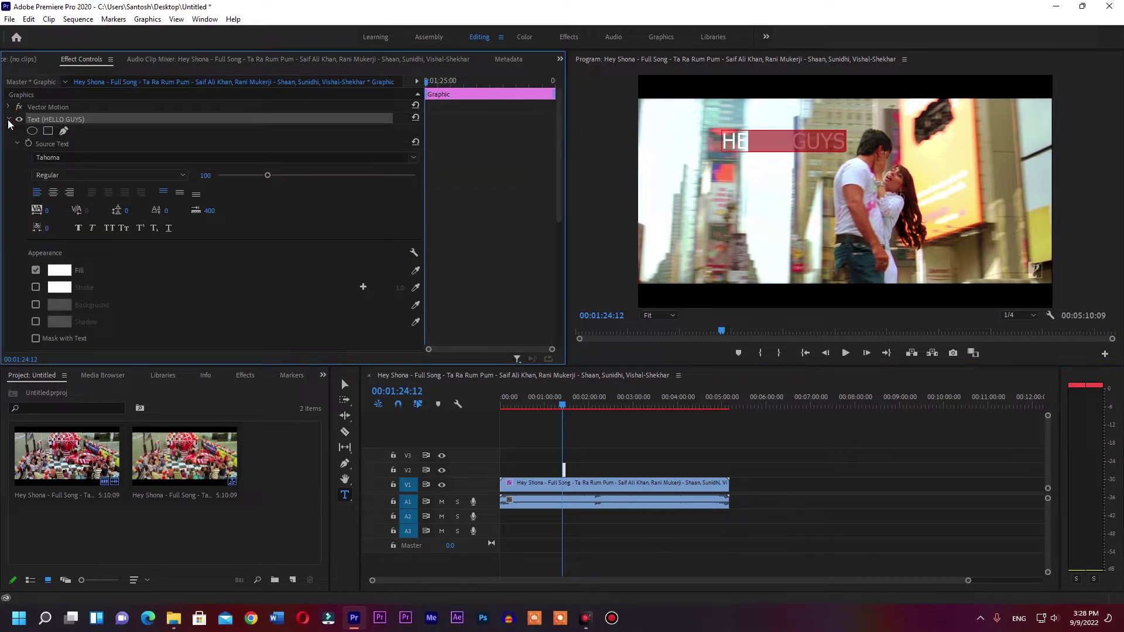
click(68, 272)
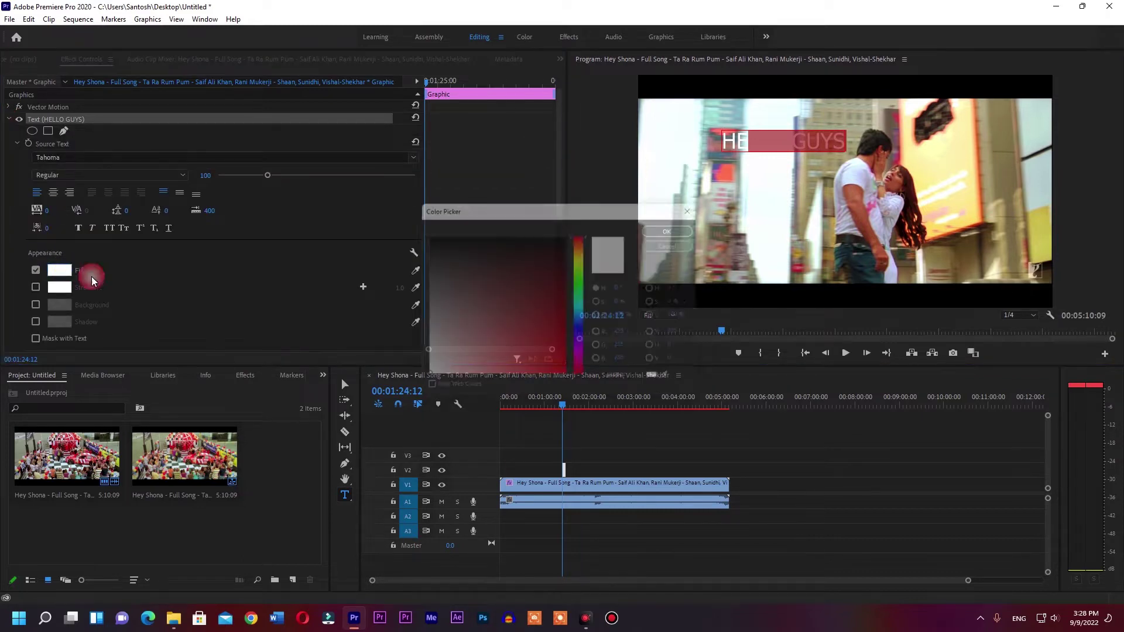
click(526, 366)
drag(528, 368, 544, 374)
click(667, 229)
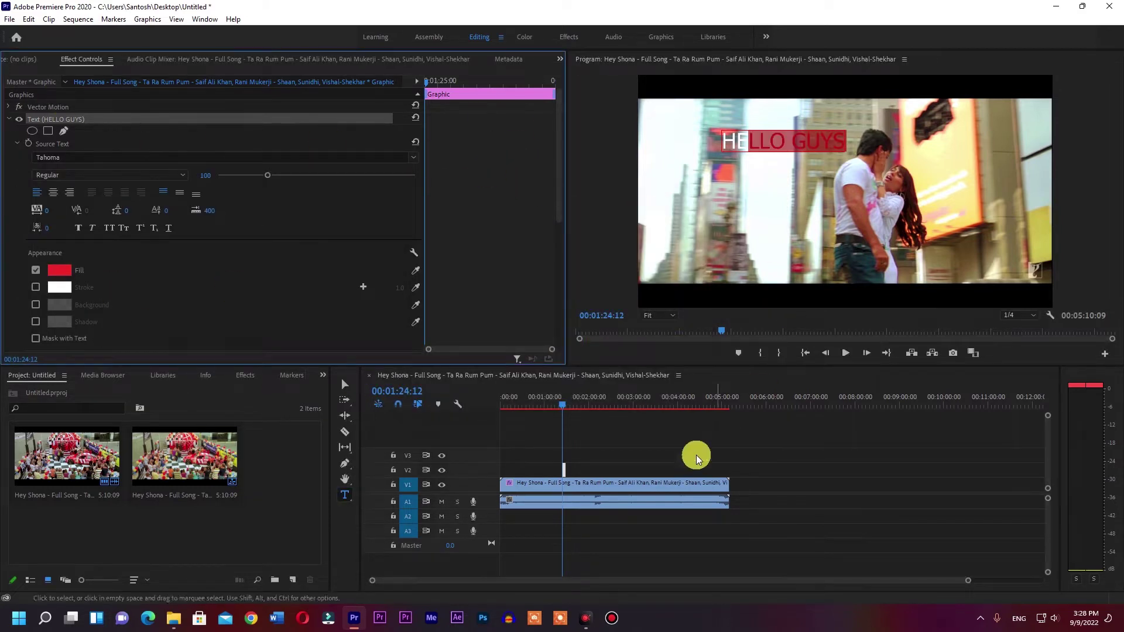
drag(565, 474, 589, 471)
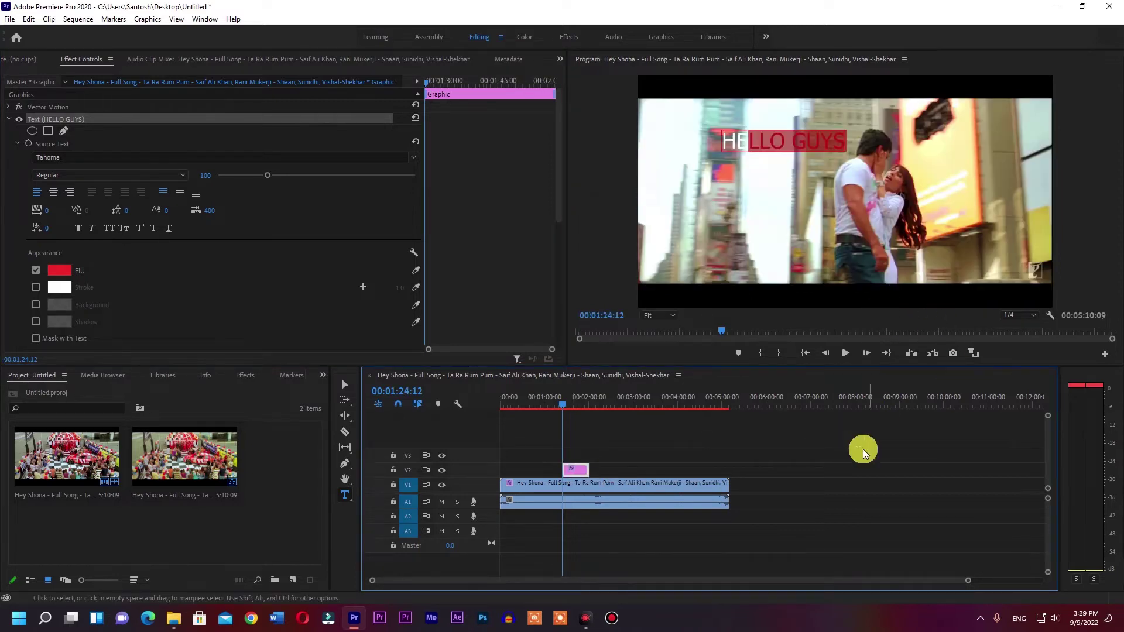
Play the red title preview, step forward one frame, and open Export Settings with Ctrl+M.
click(846, 353)
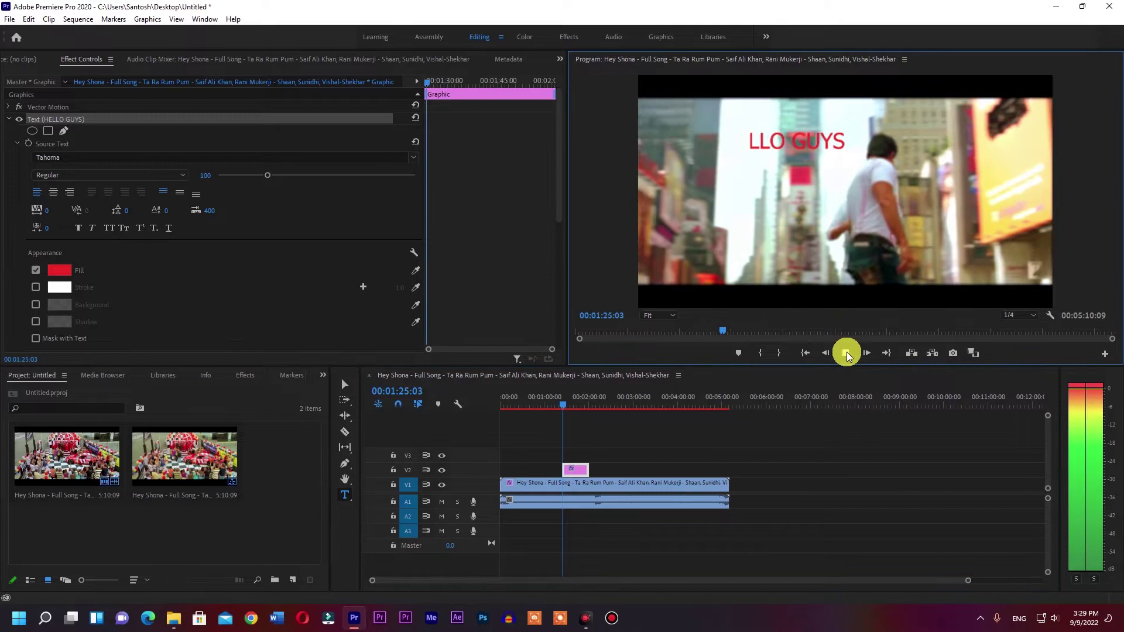
click(846, 353)
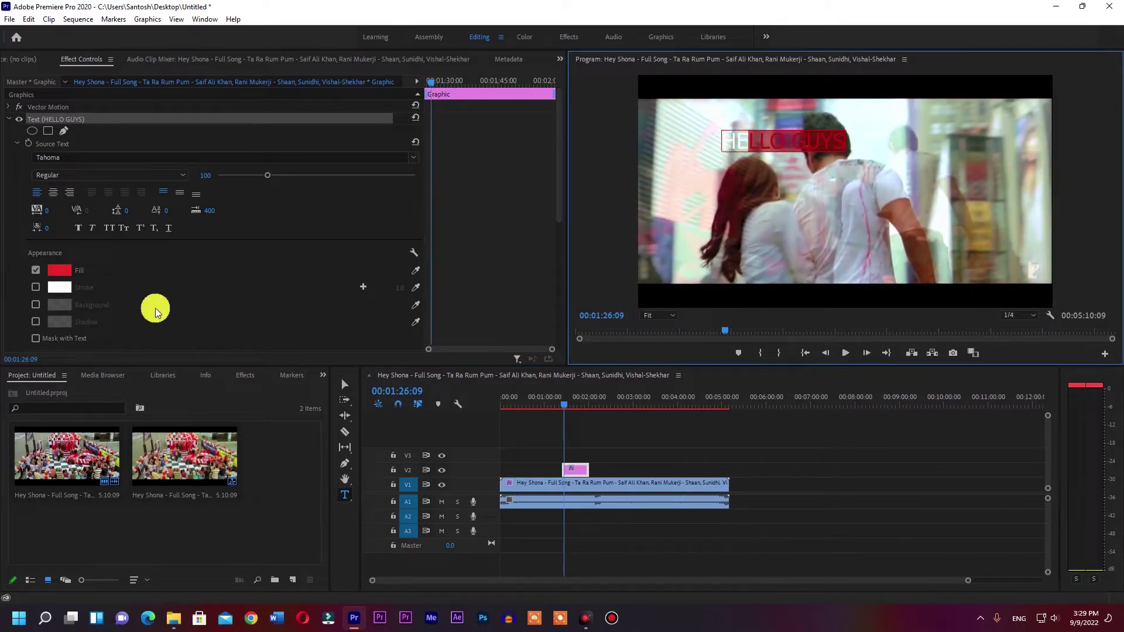
key(Right)
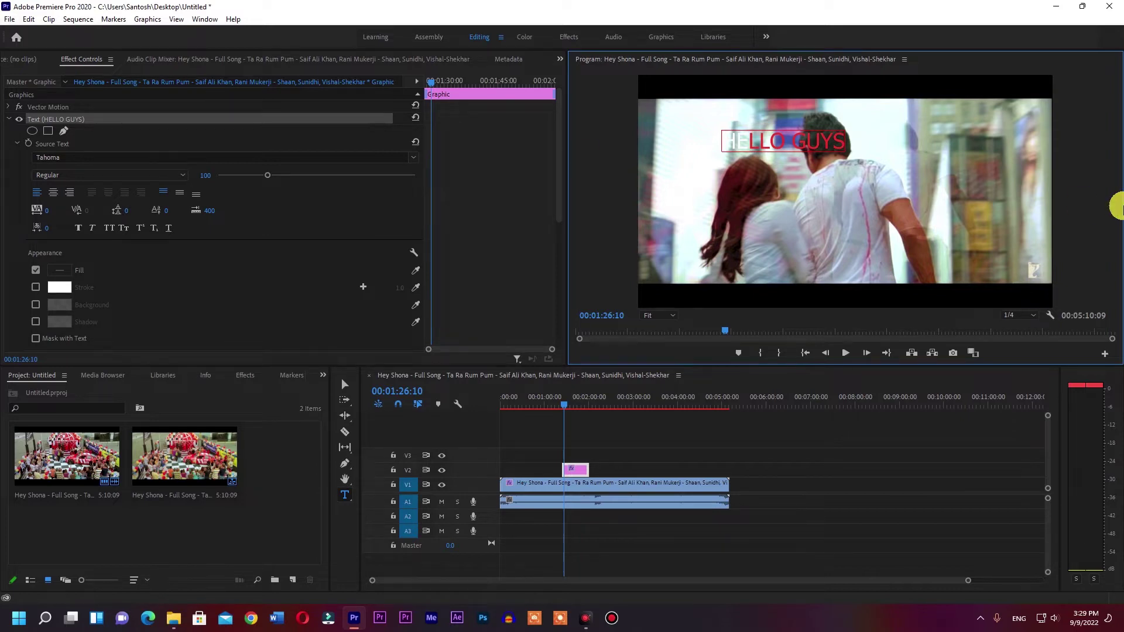
key(ctrl+m)
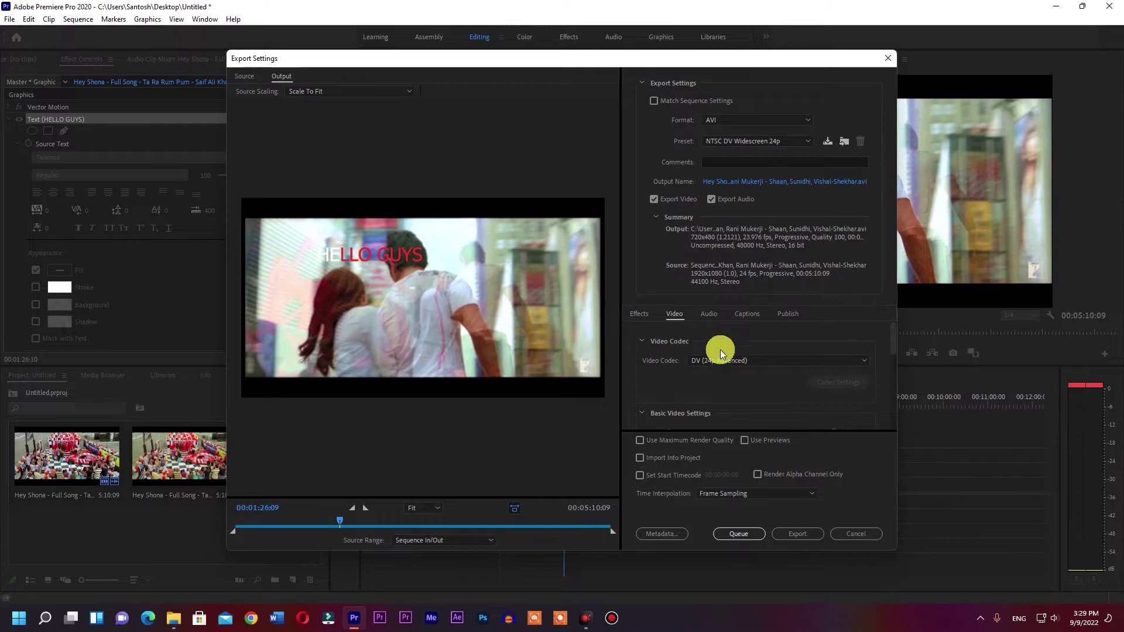
Set the export format to H.264 with the Match Source - High bitrate preset.
click(803, 121)
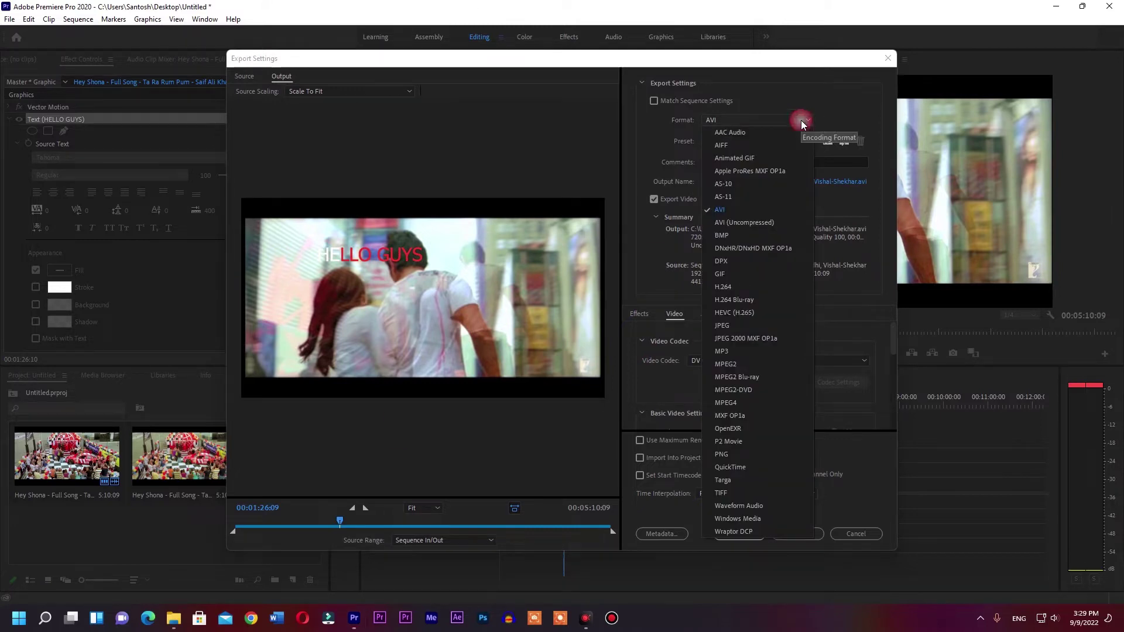
click(724, 287)
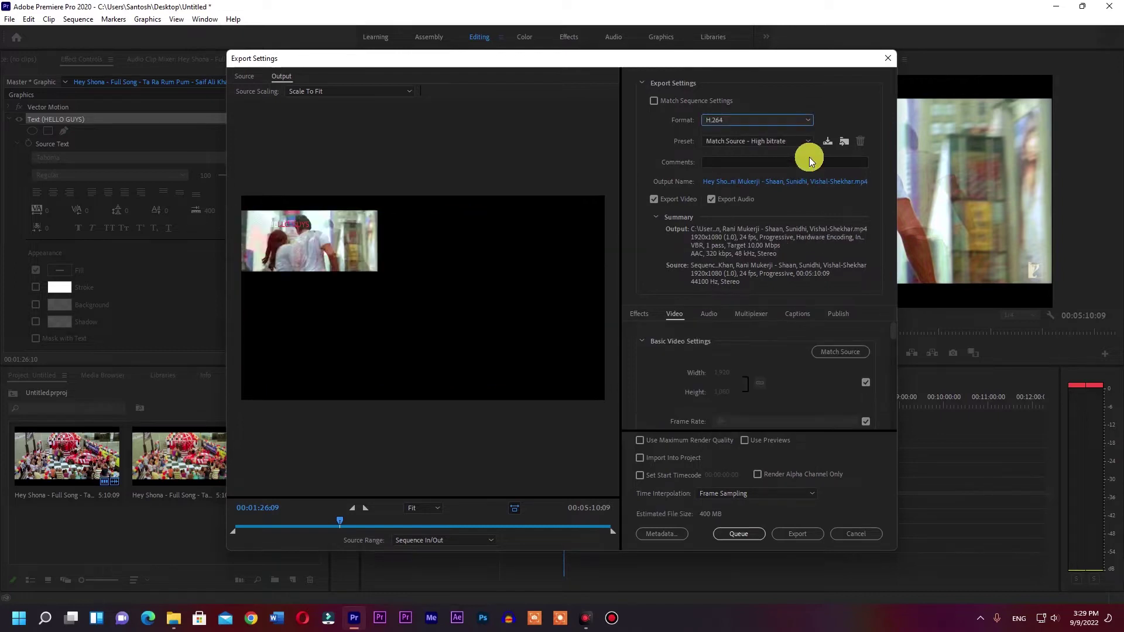
click(806, 142)
click(806, 142)
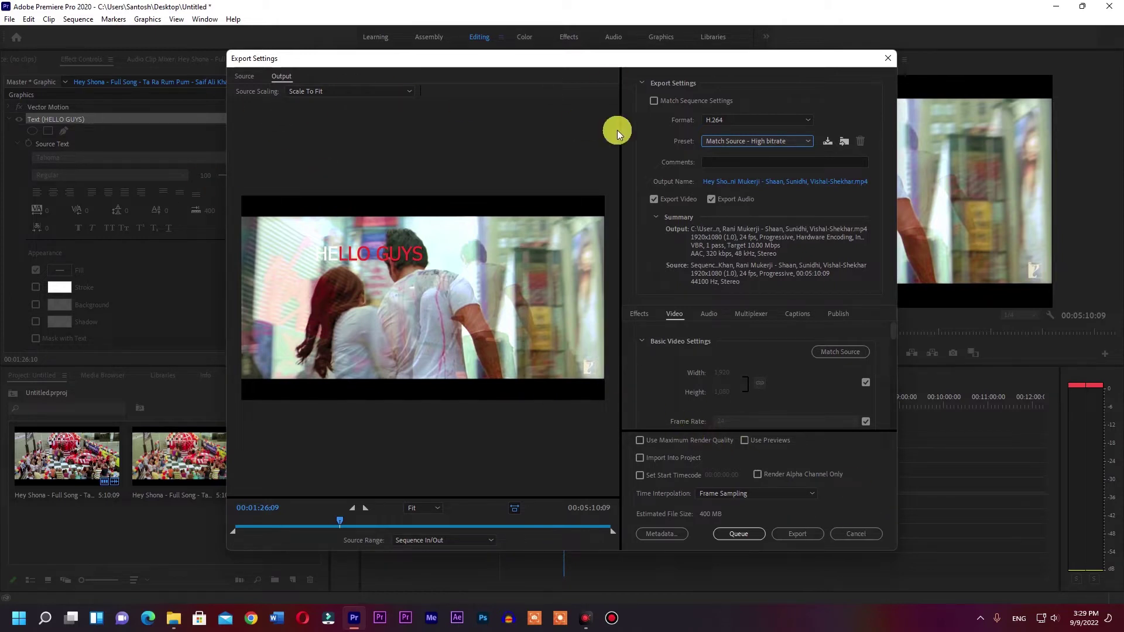
Save the output file to the Desktop and start the export.
click(785, 182)
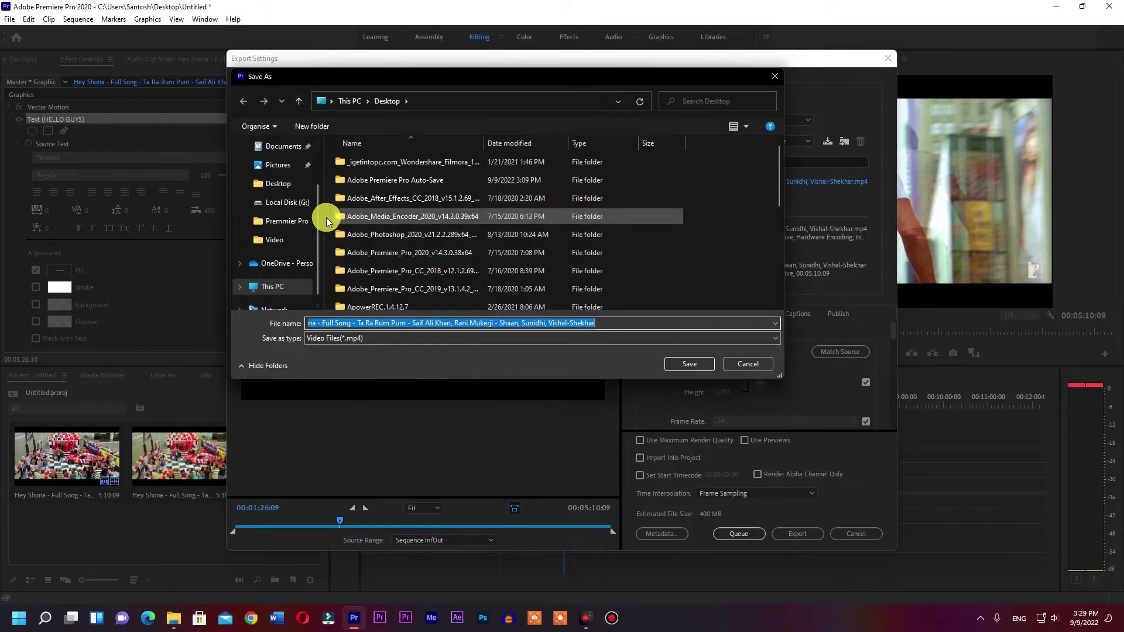
scroll(293, 175, up, 3)
click(294, 171)
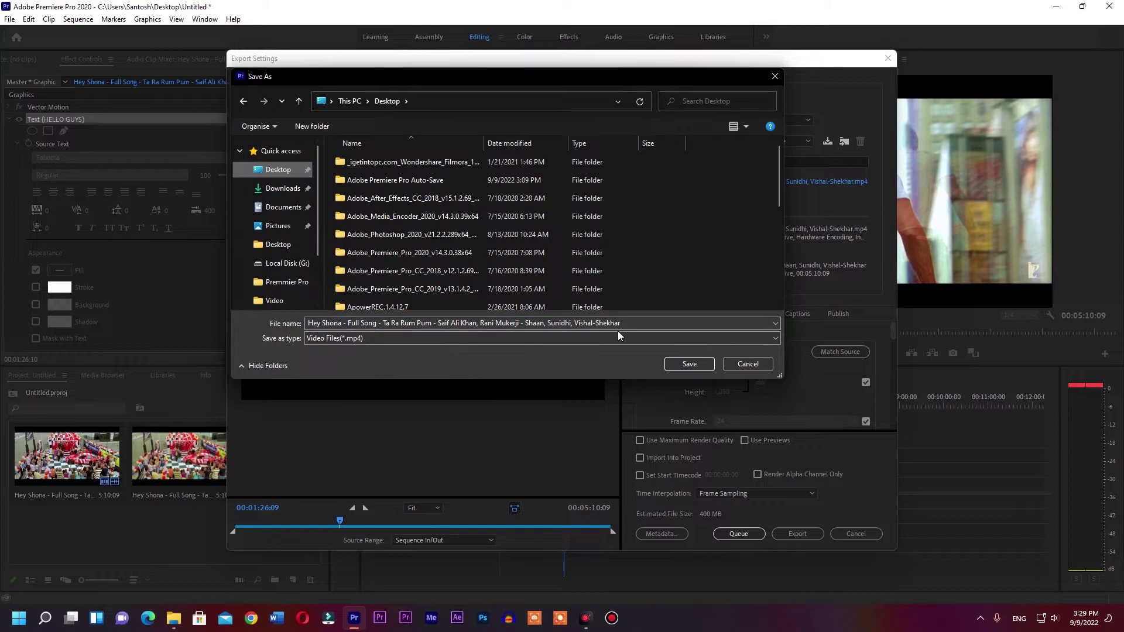
click(690, 364)
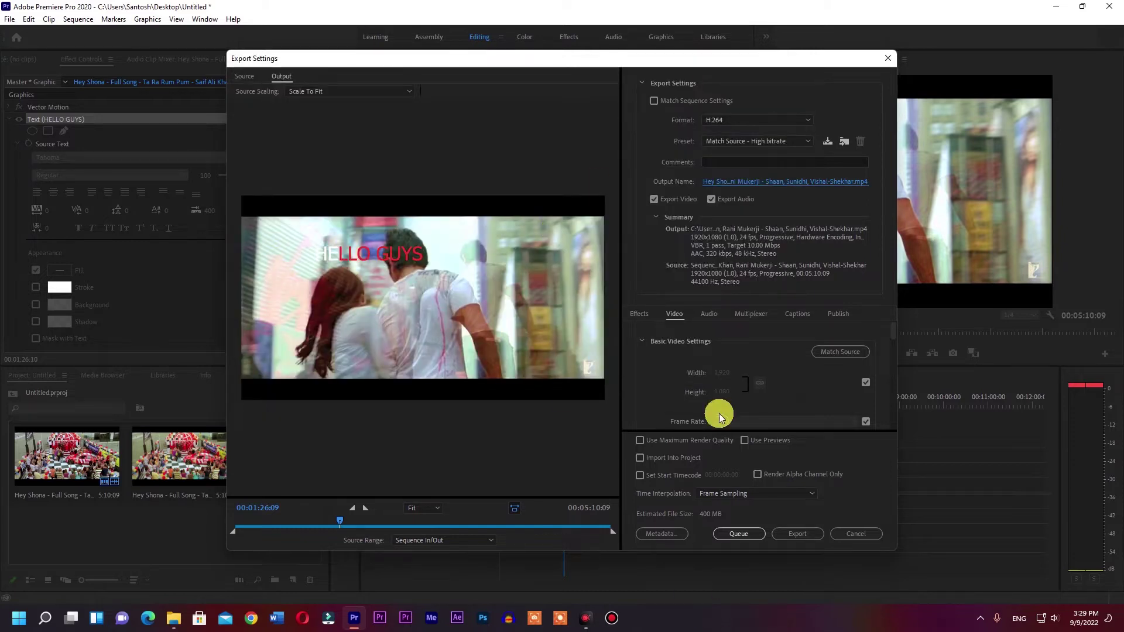
click(782, 535)
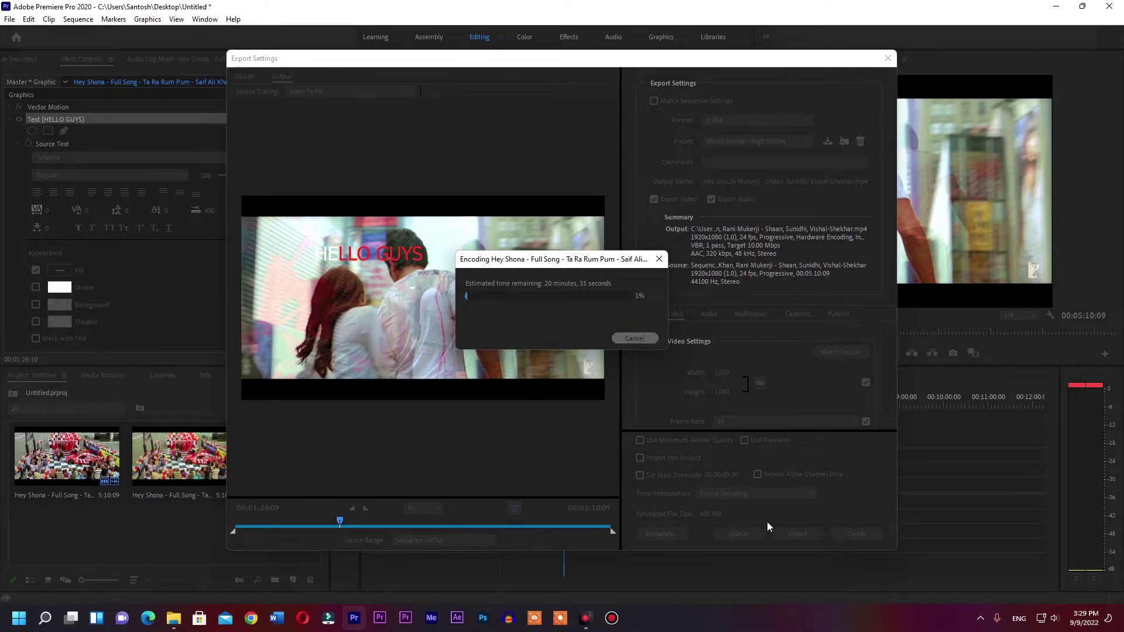
Cancel the encode, quit Premiere Pro without saving, and refresh the desktop.
key(Escape)
click(870, 528)
click(1111, 6)
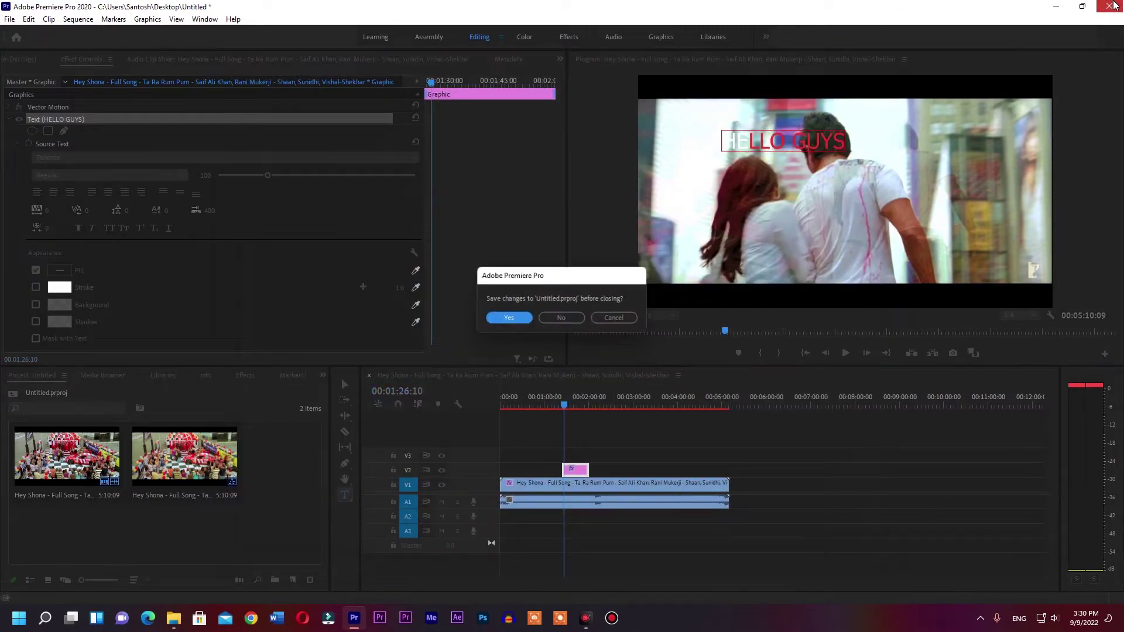
click(561, 318)
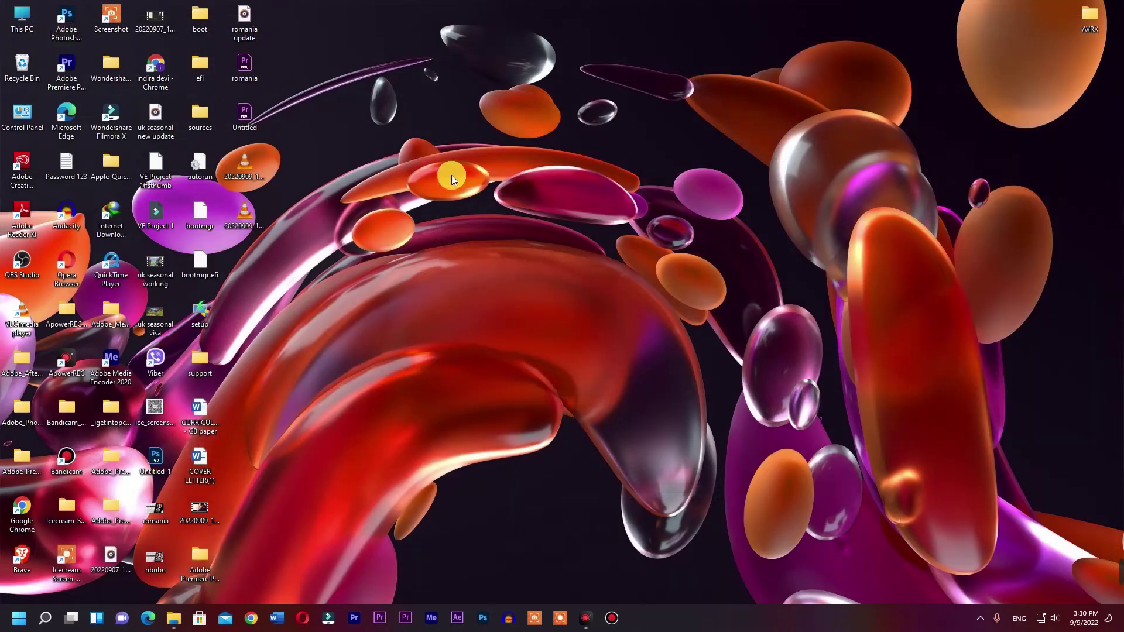
right_click(458, 208)
click(476, 249)
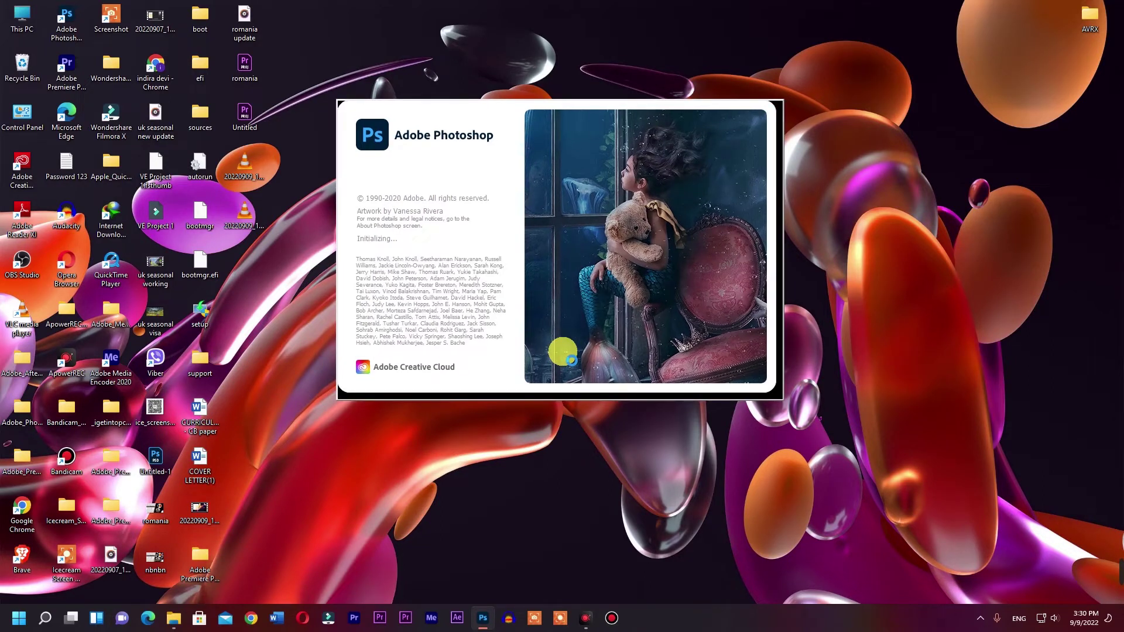
Open Task Manager from the Start button and sort processes by Memory, then by CPU.
right_click(17, 618)
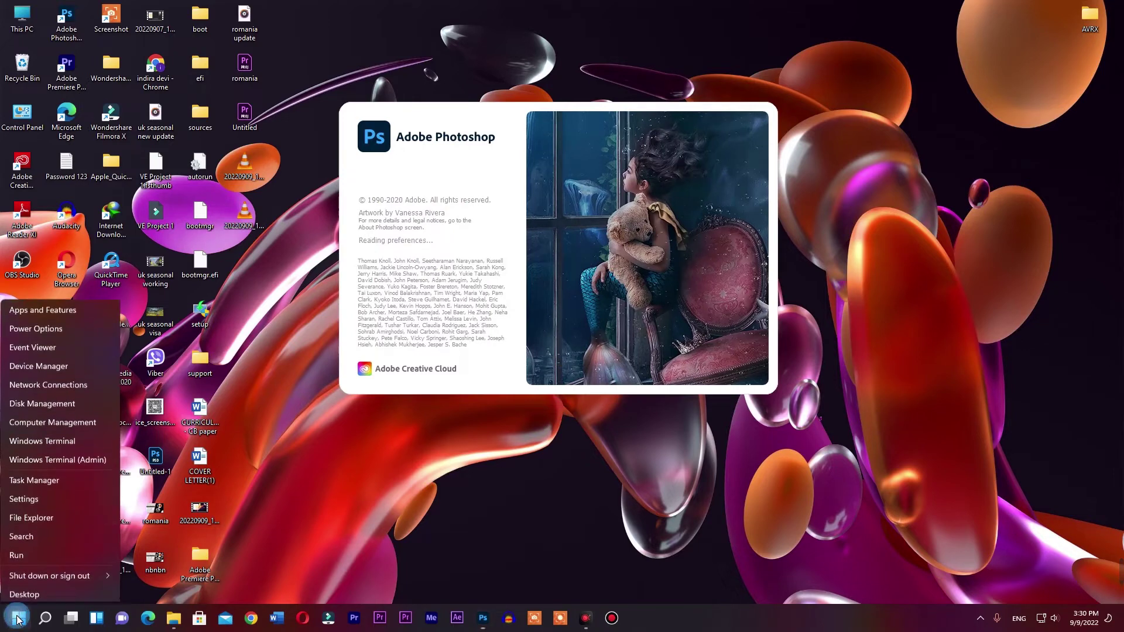
click(30, 481)
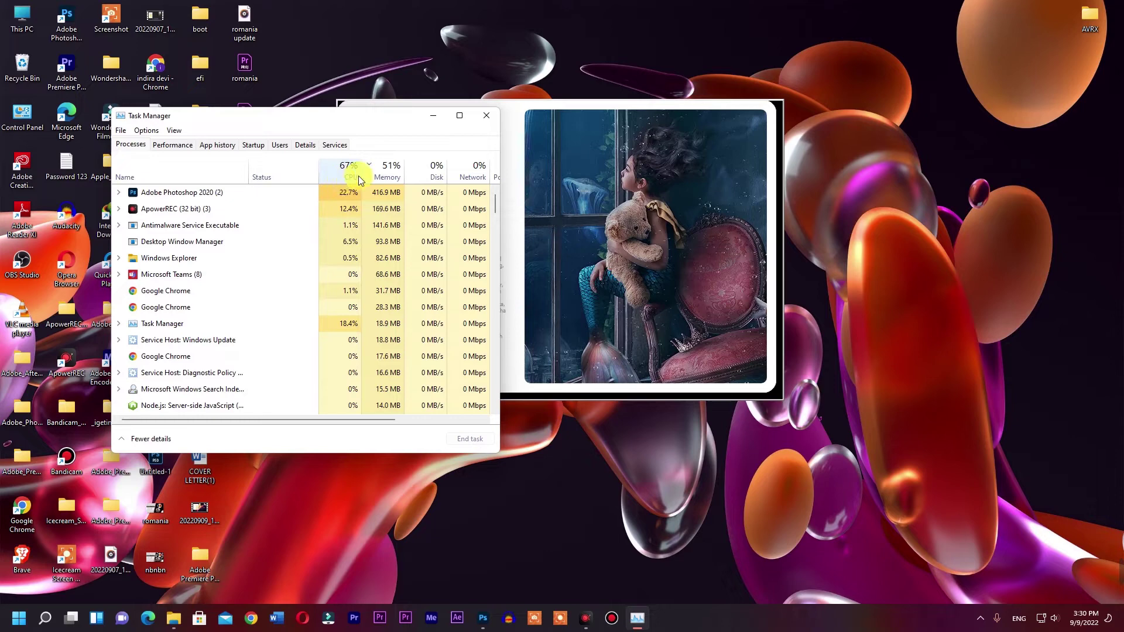
click(382, 173)
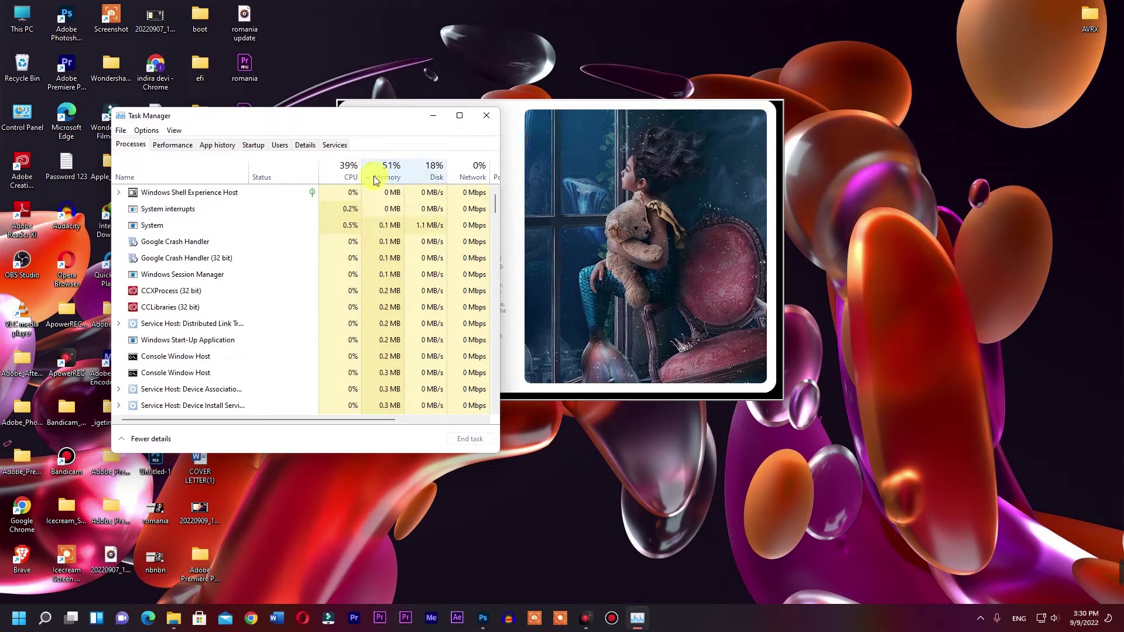
click(353, 173)
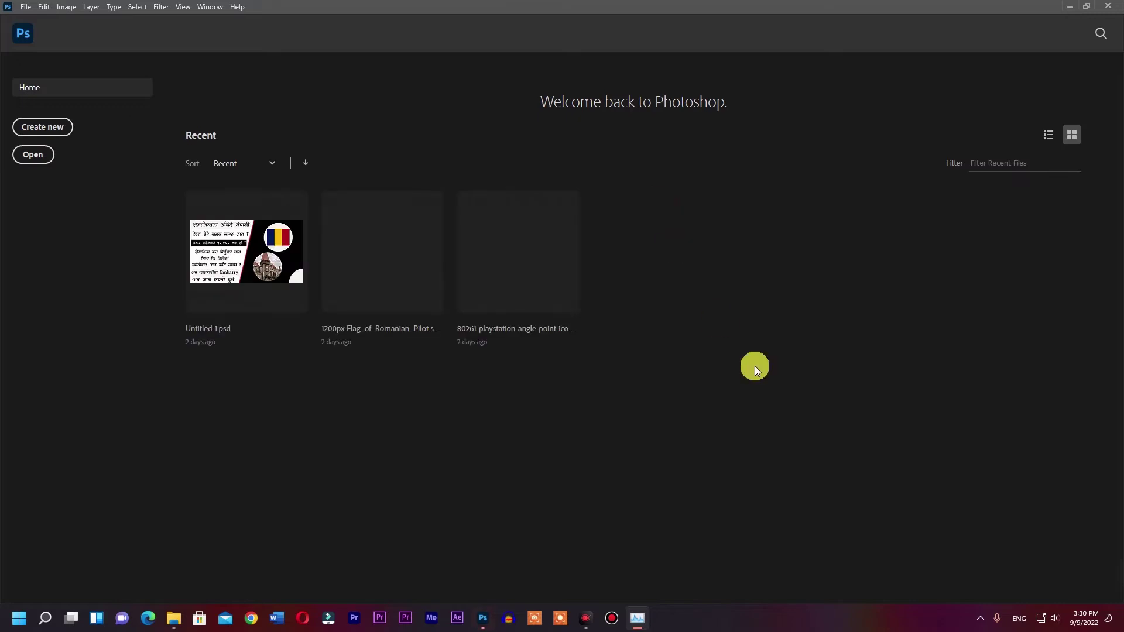
Create a new blank A4 Photoshop document.
click(50, 127)
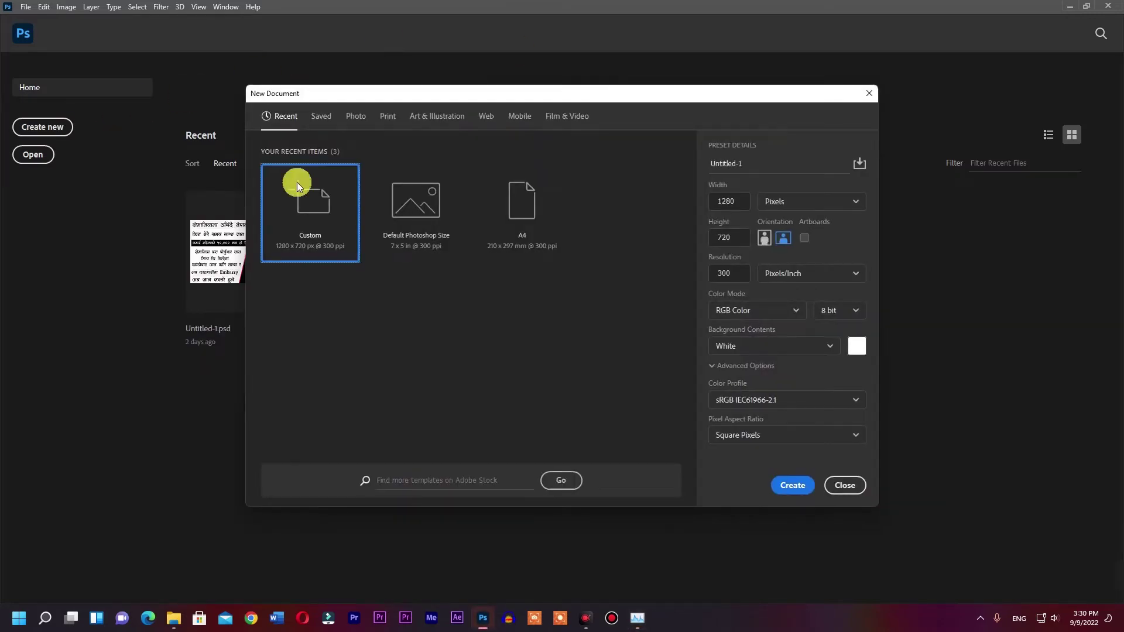
click(504, 226)
click(800, 487)
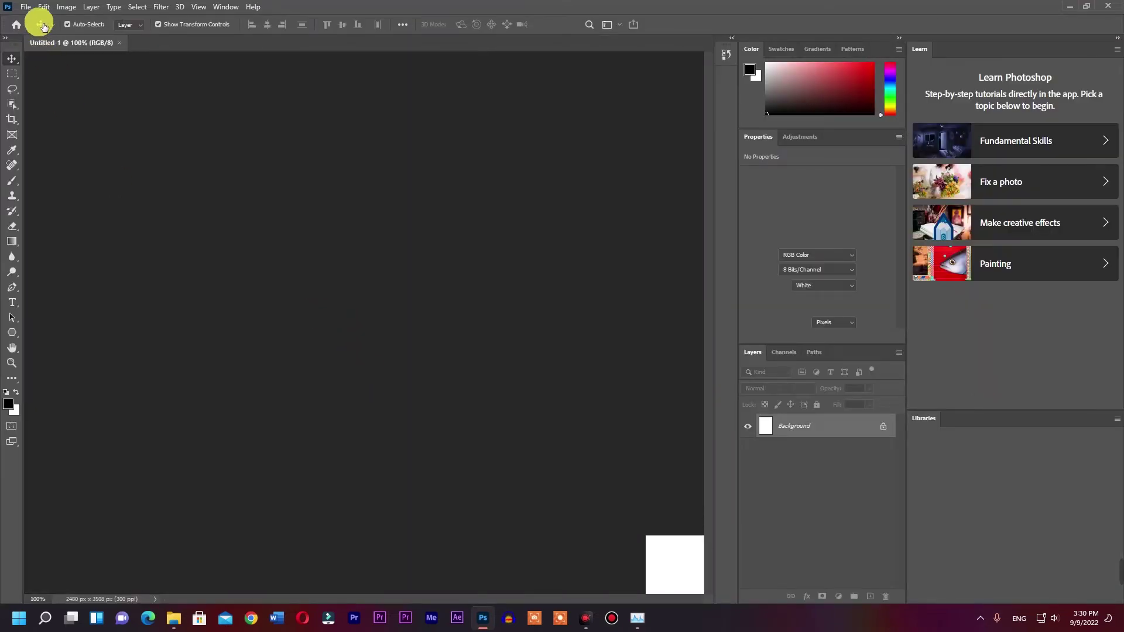
Open pexels-dariusz-grosa-808910 from the Downloads > romani pic folder.
click(27, 8)
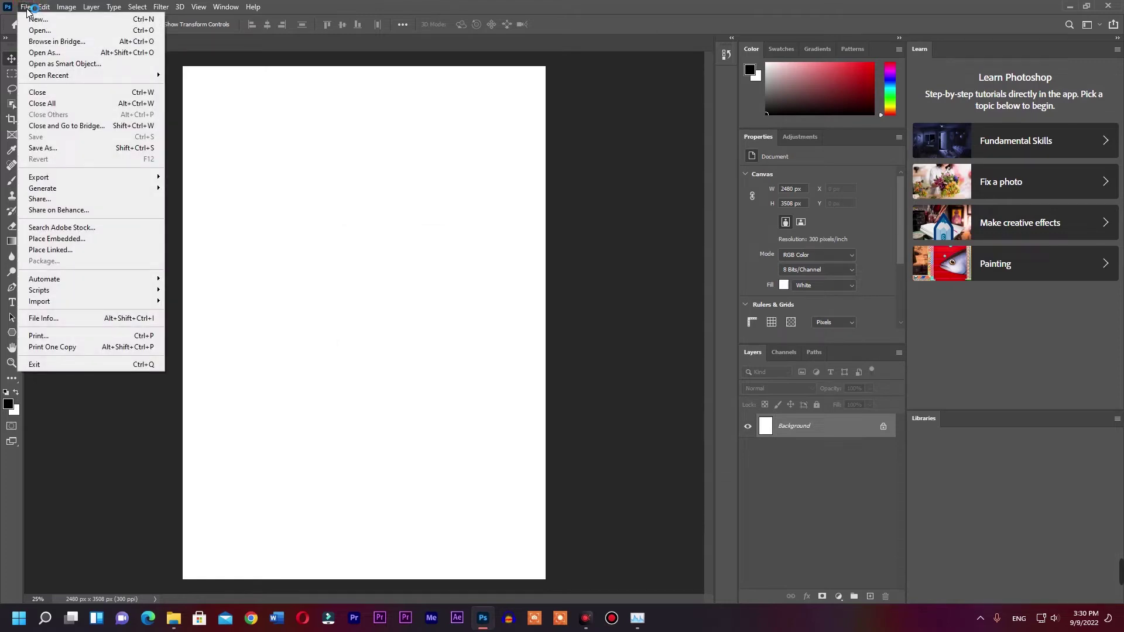
click(35, 34)
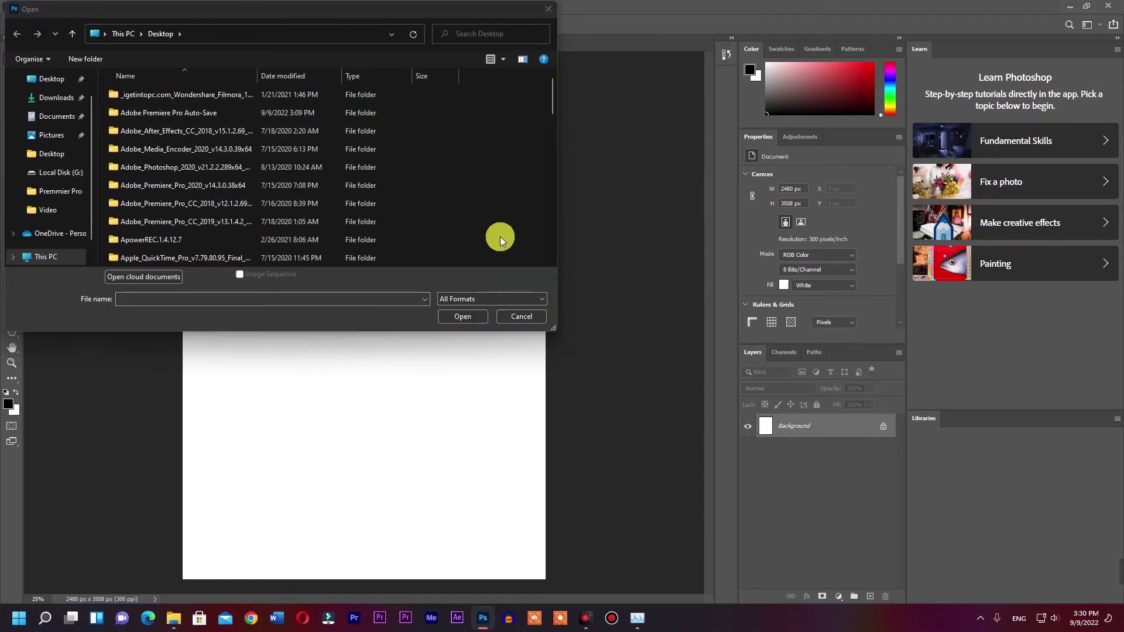
click(44, 99)
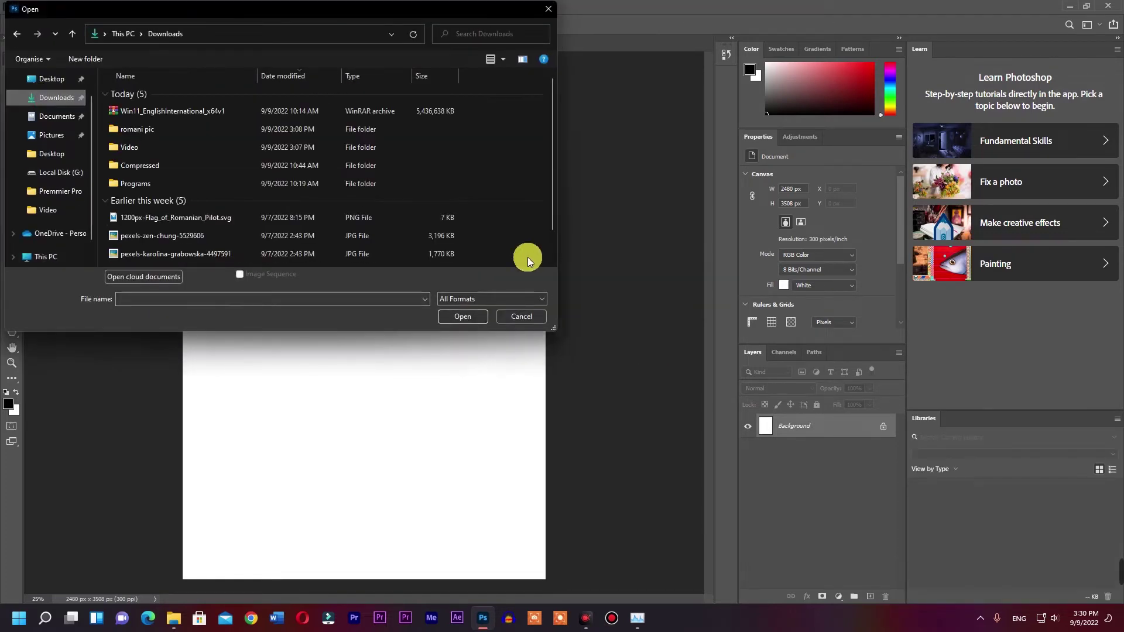
double_click(210, 131)
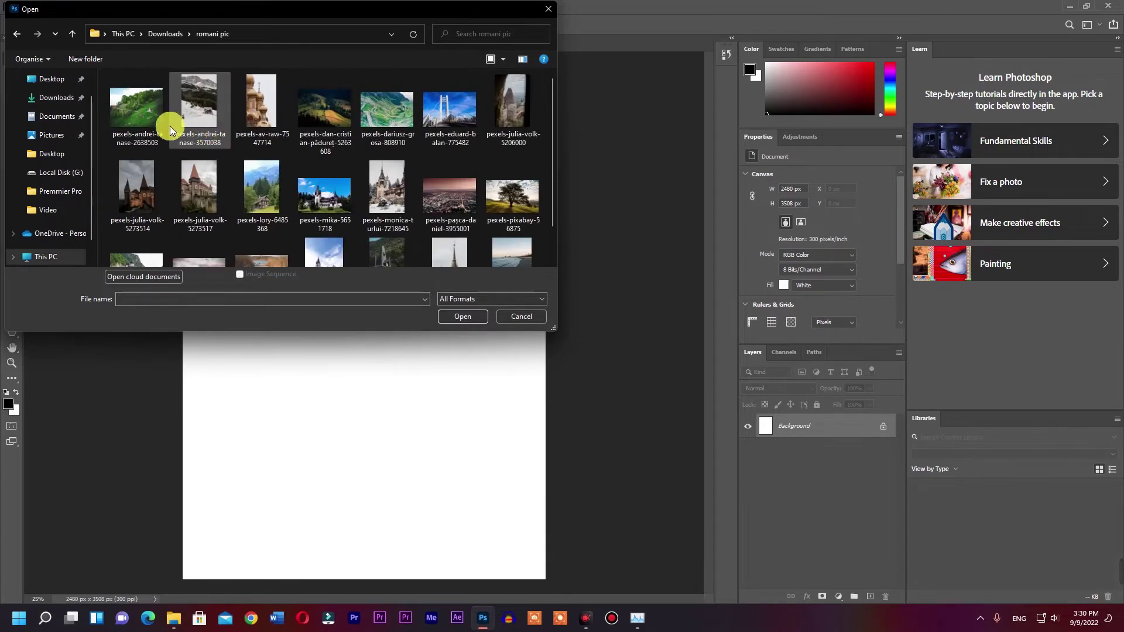
click(386, 111)
click(452, 321)
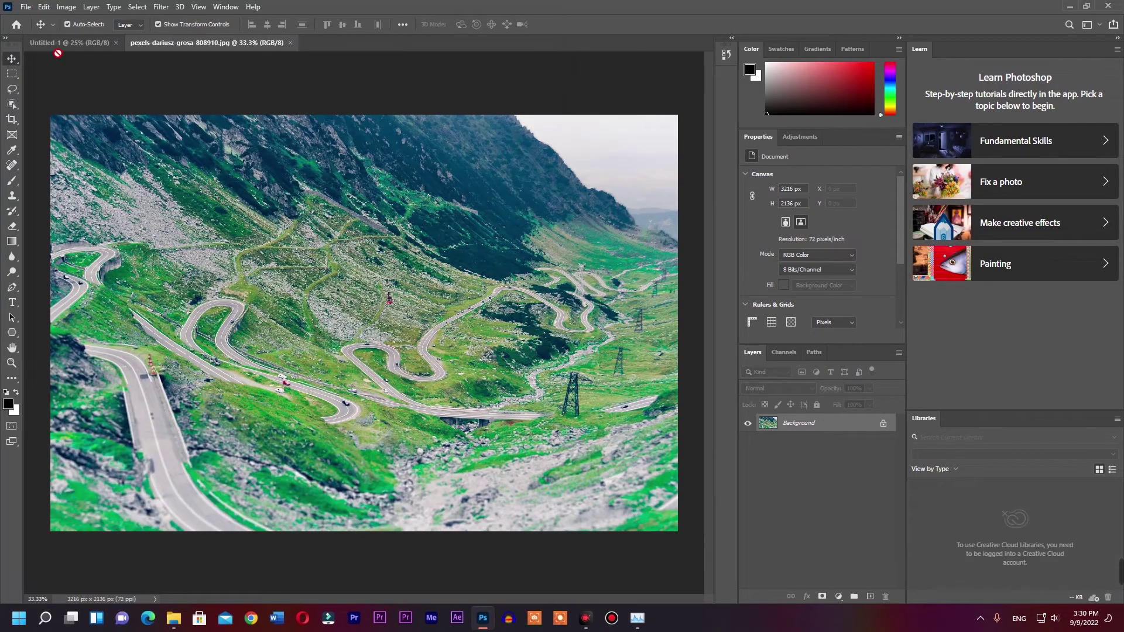
Place the mountain-road photo on Untitled-1, scaled to about 60%, and start a text layer above it.
click(58, 51)
drag(300, 271, 306, 276)
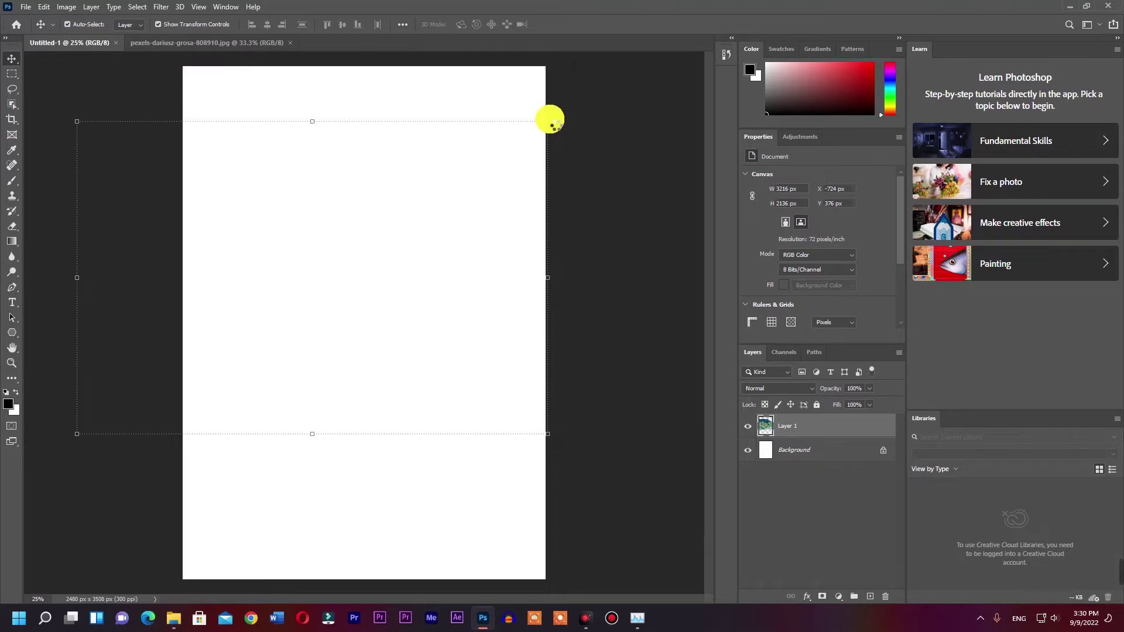
drag(550, 120, 358, 247)
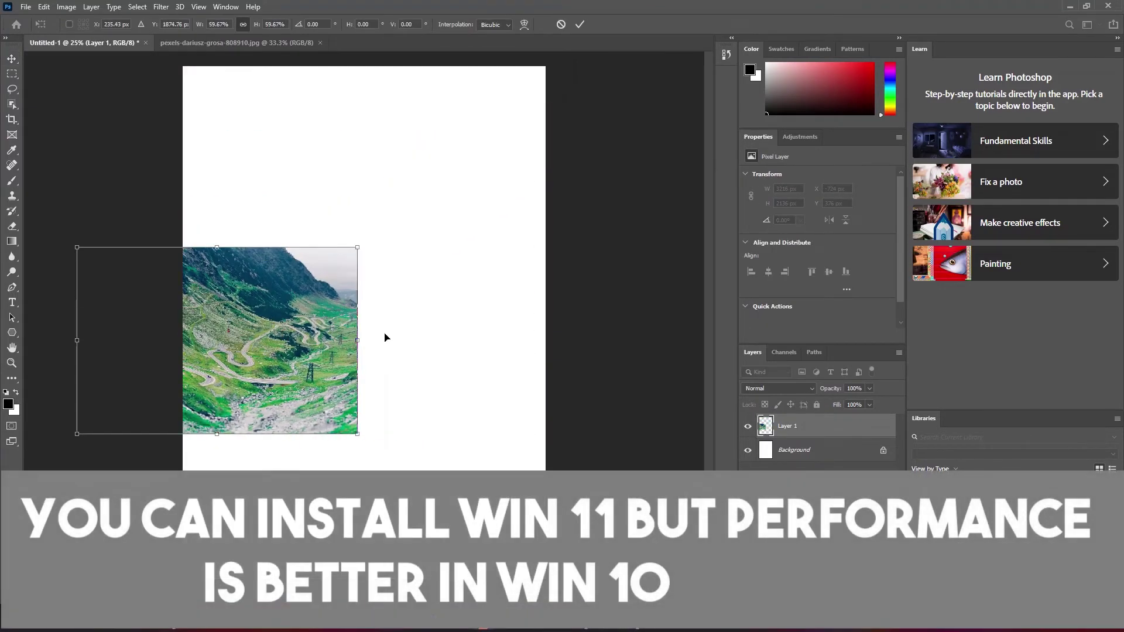
drag(294, 339, 431, 334)
key(Return)
click(12, 302)
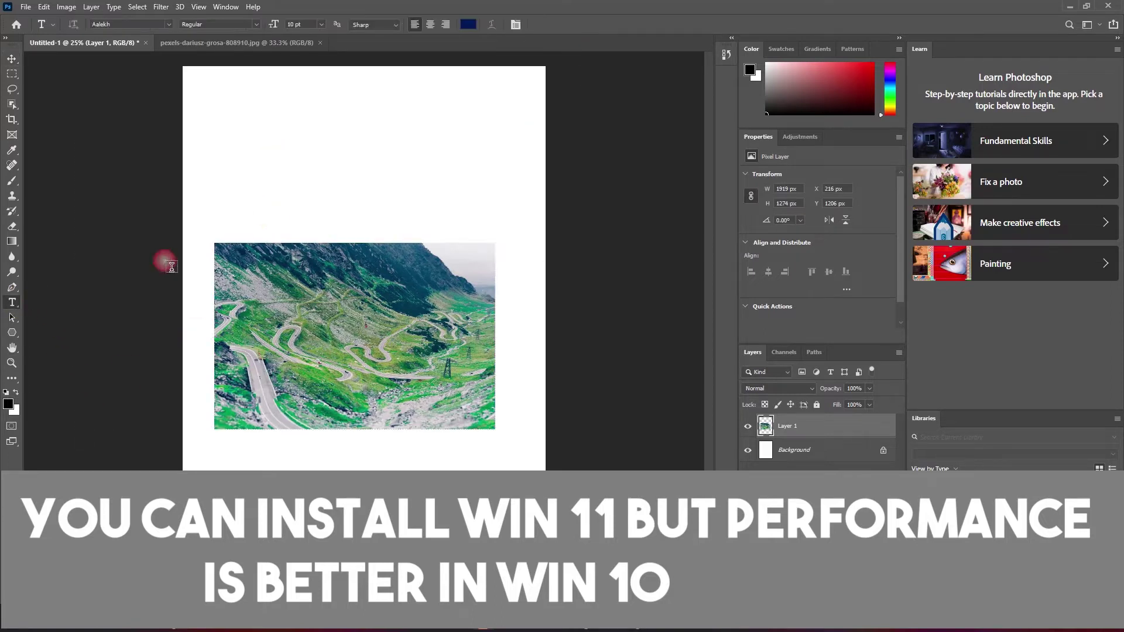
click(260, 201)
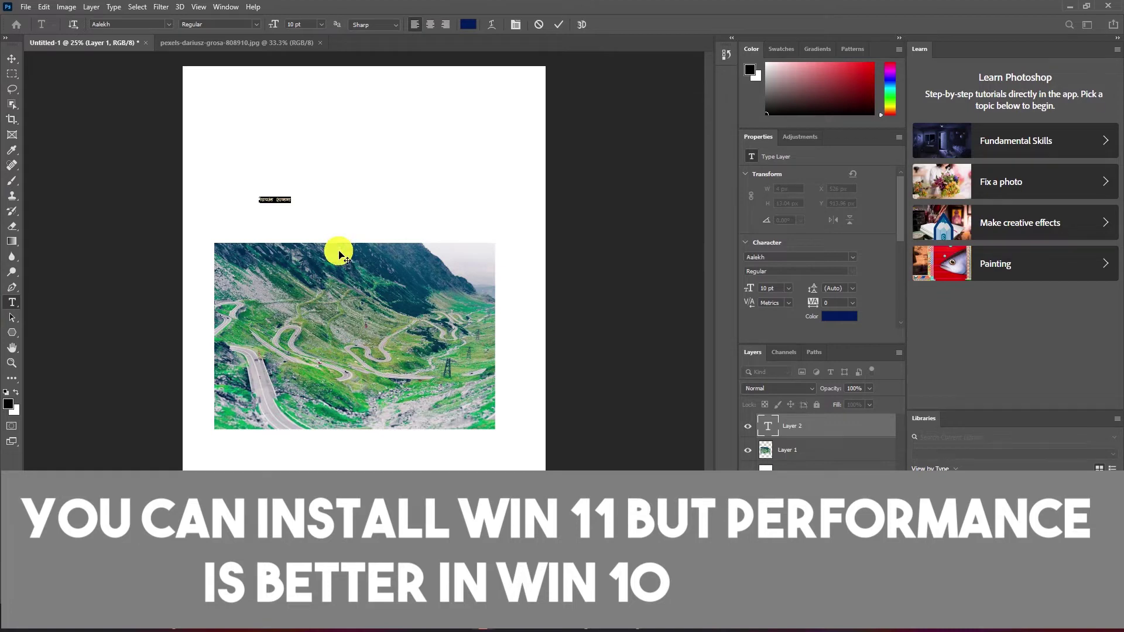
Set the Romania title to the Eczar font at 89 pt and commit it.
click(170, 24)
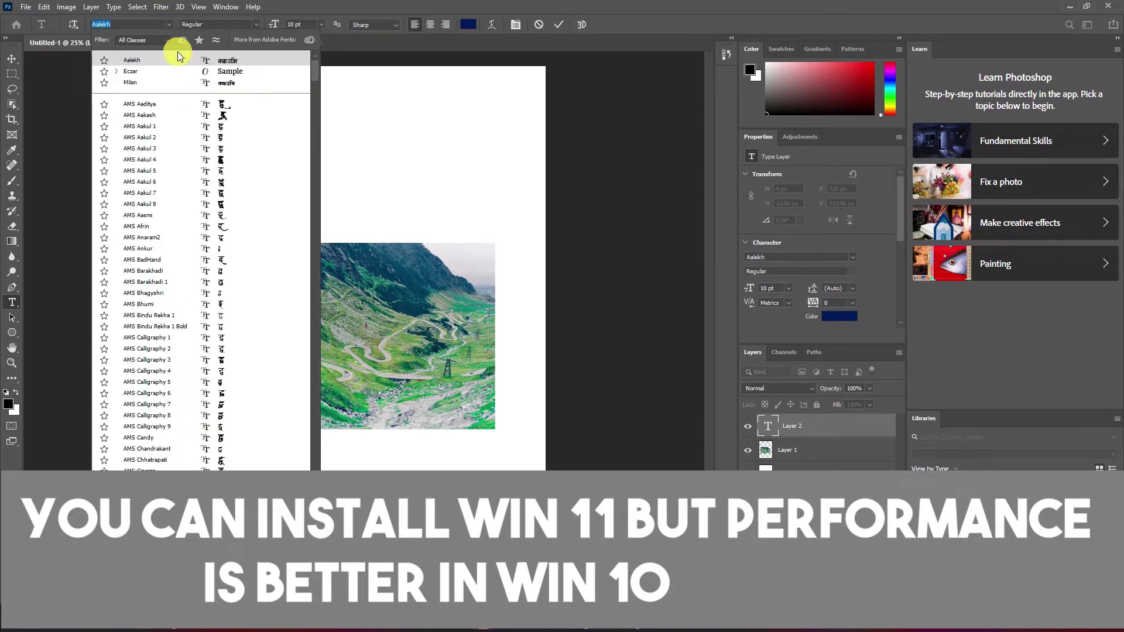
click(188, 82)
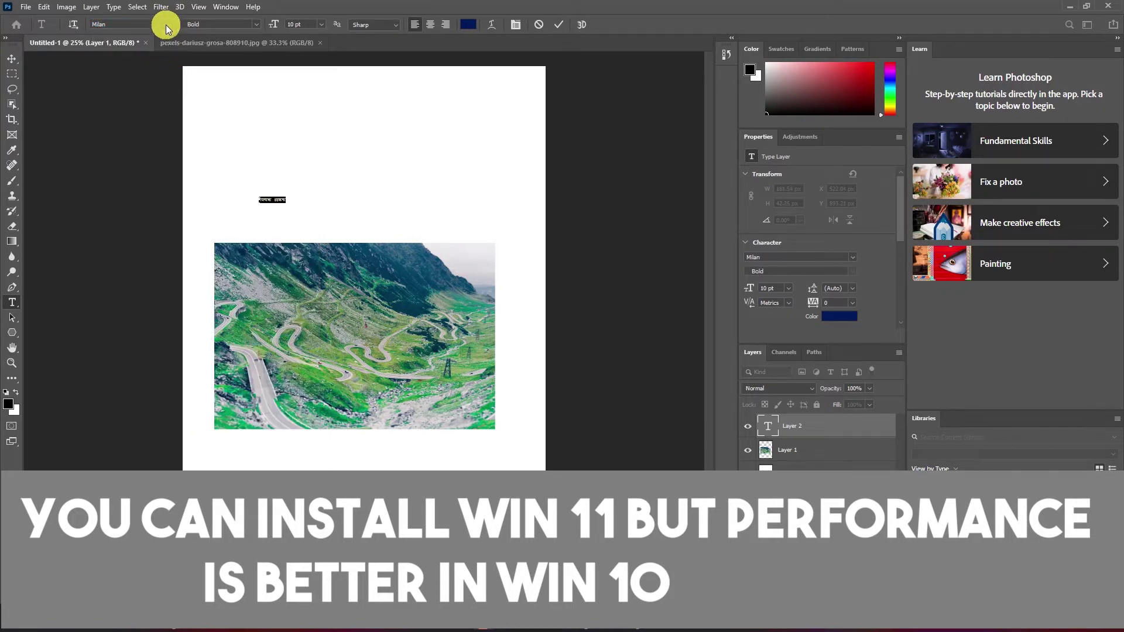
click(167, 24)
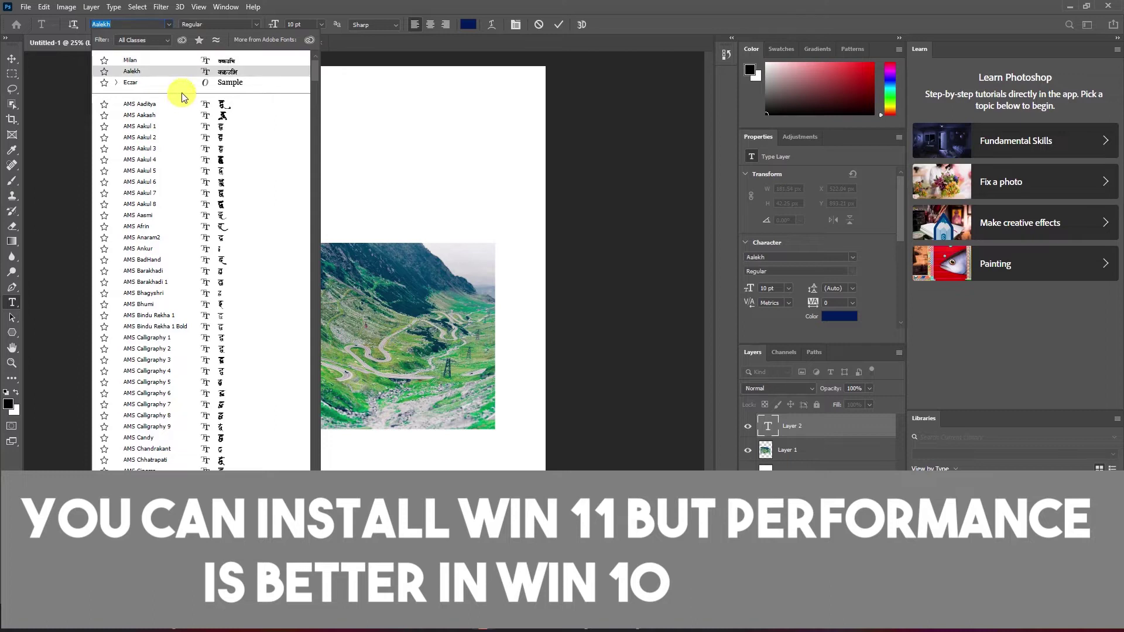
click(138, 83)
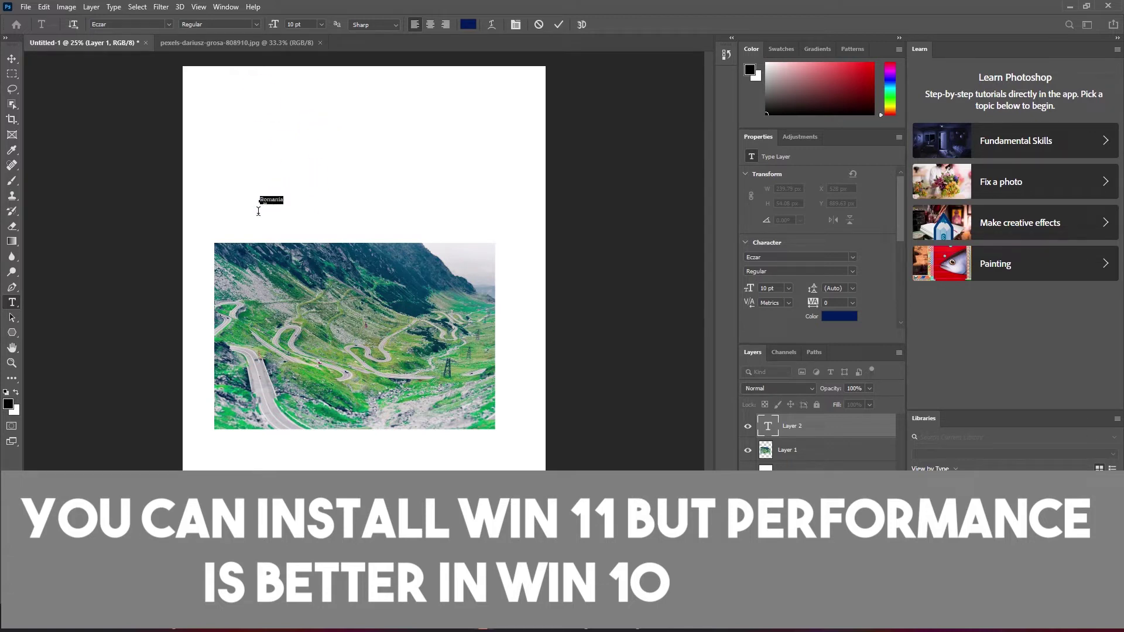
click(296, 24)
text(102)
key(Return)
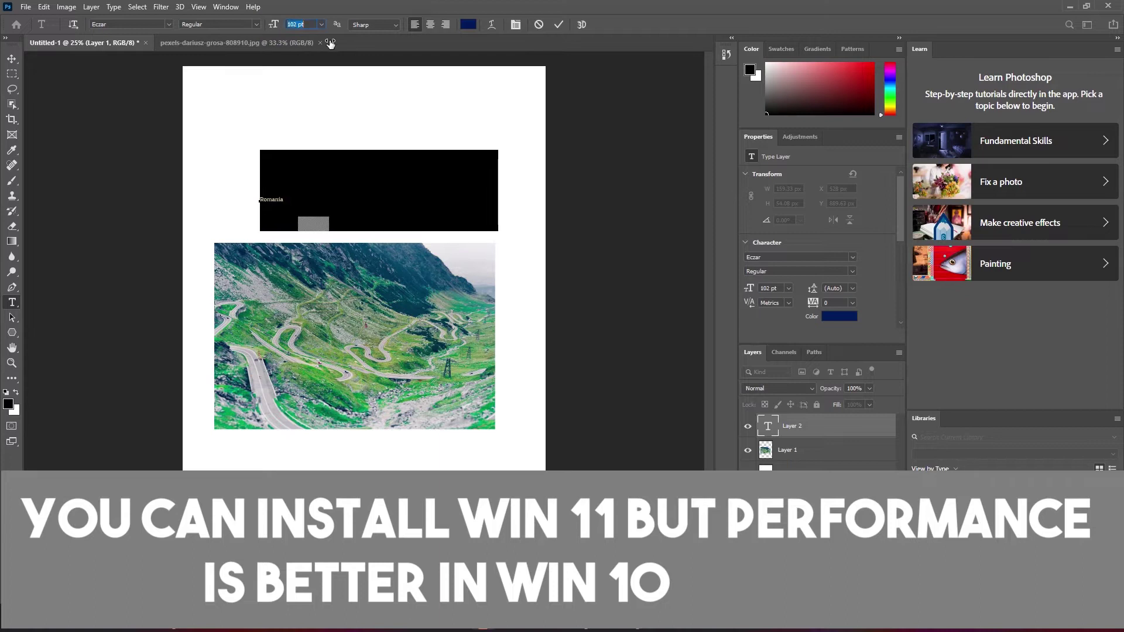
text(89)
key(Return)
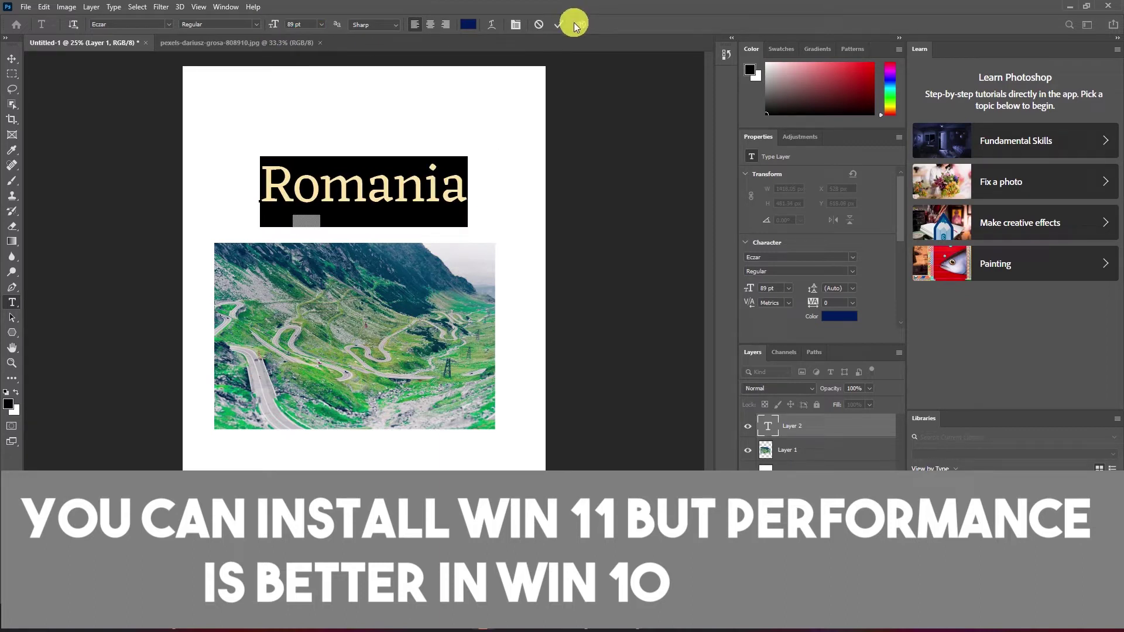
click(559, 24)
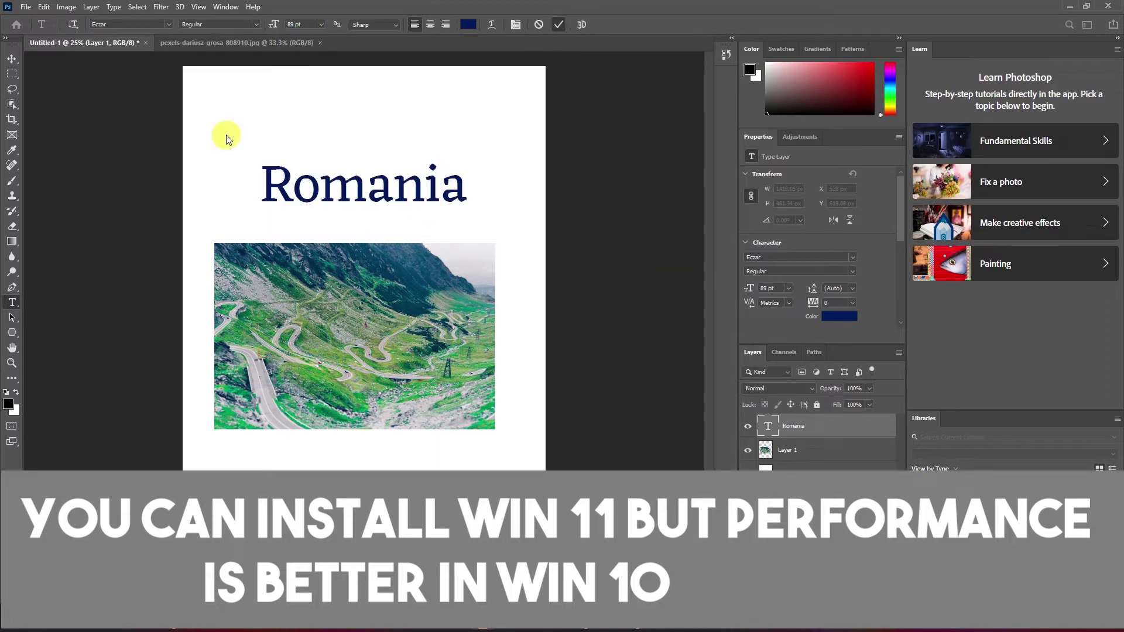
Move the Romania title left above the photo and deselect it.
click(16, 61)
drag(305, 181, 265, 188)
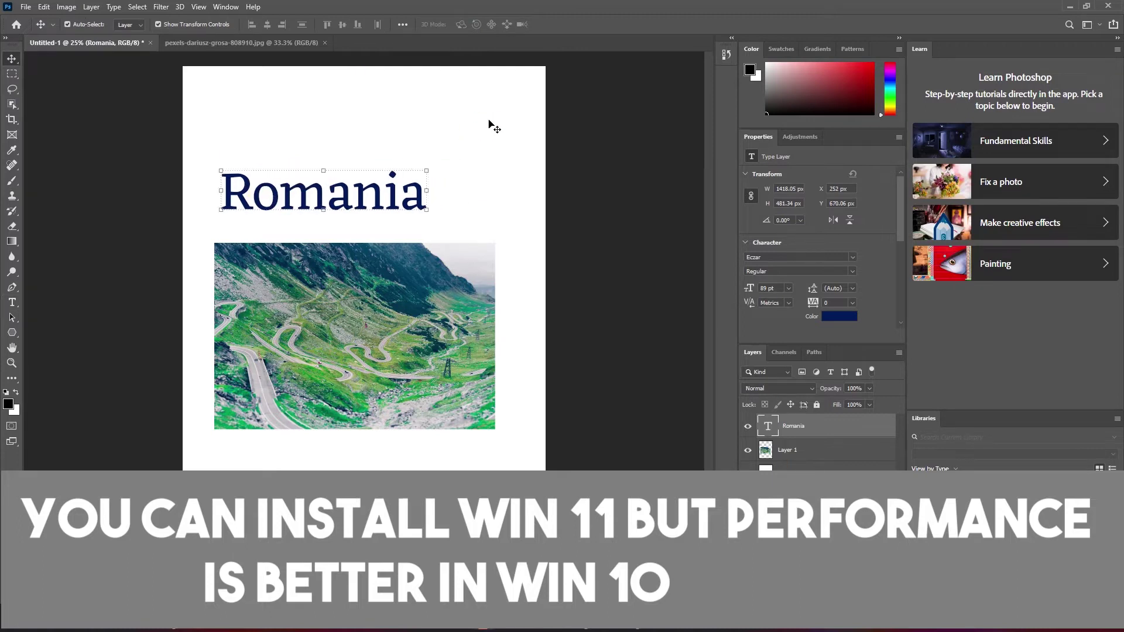
click(472, 453)
click(506, 202)
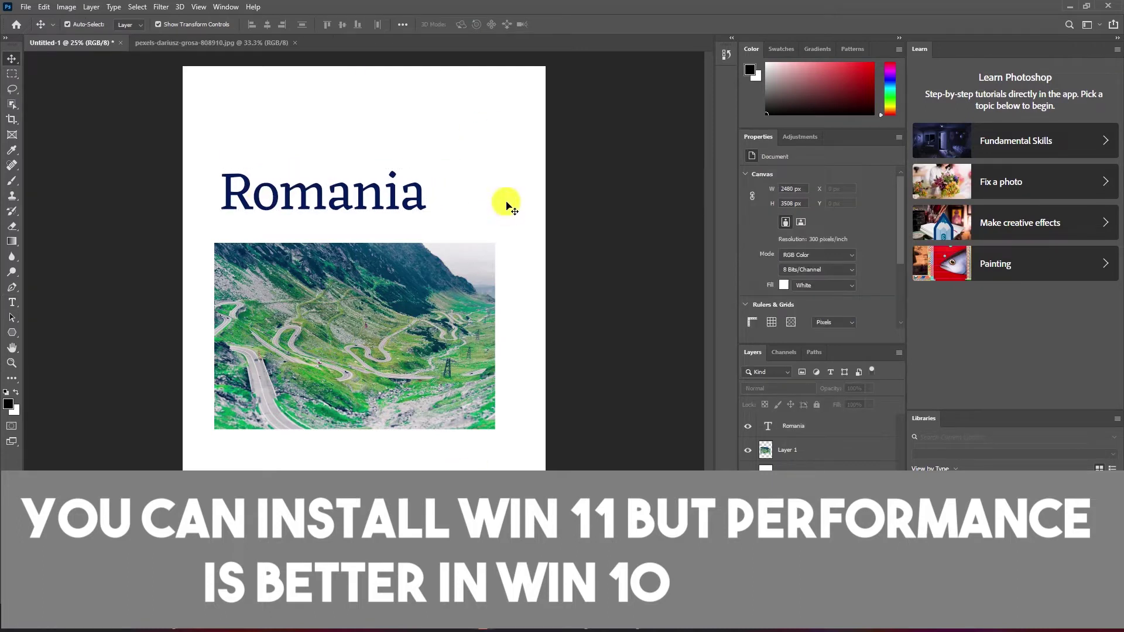
Quit Photoshop without saving Untitled-1 and maximize Task Manager.
click(1122, 5)
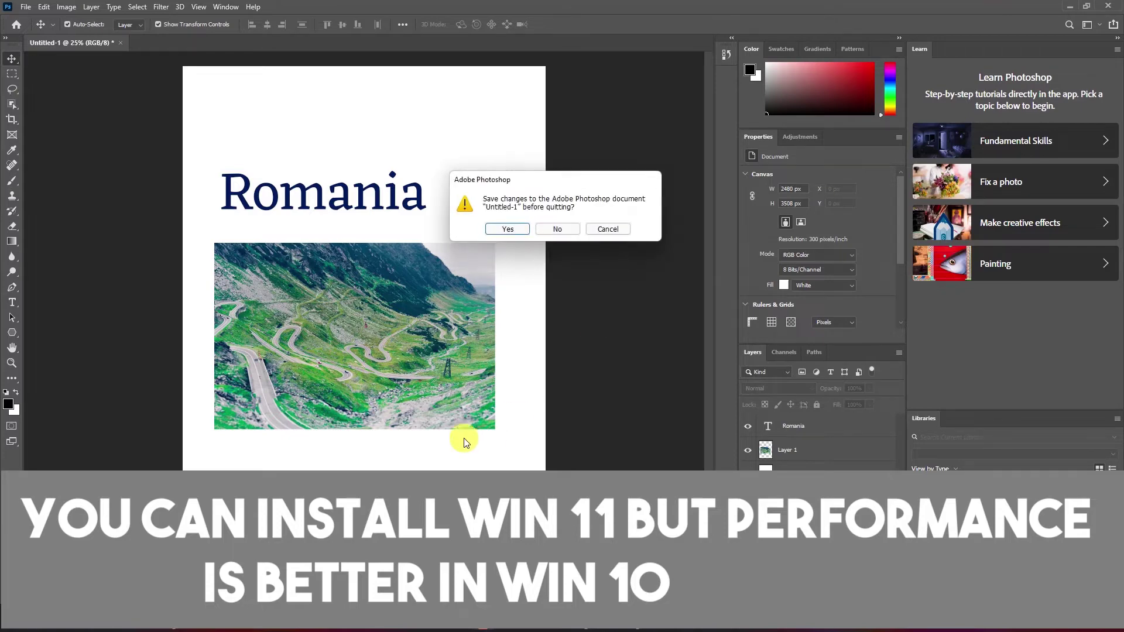
click(557, 230)
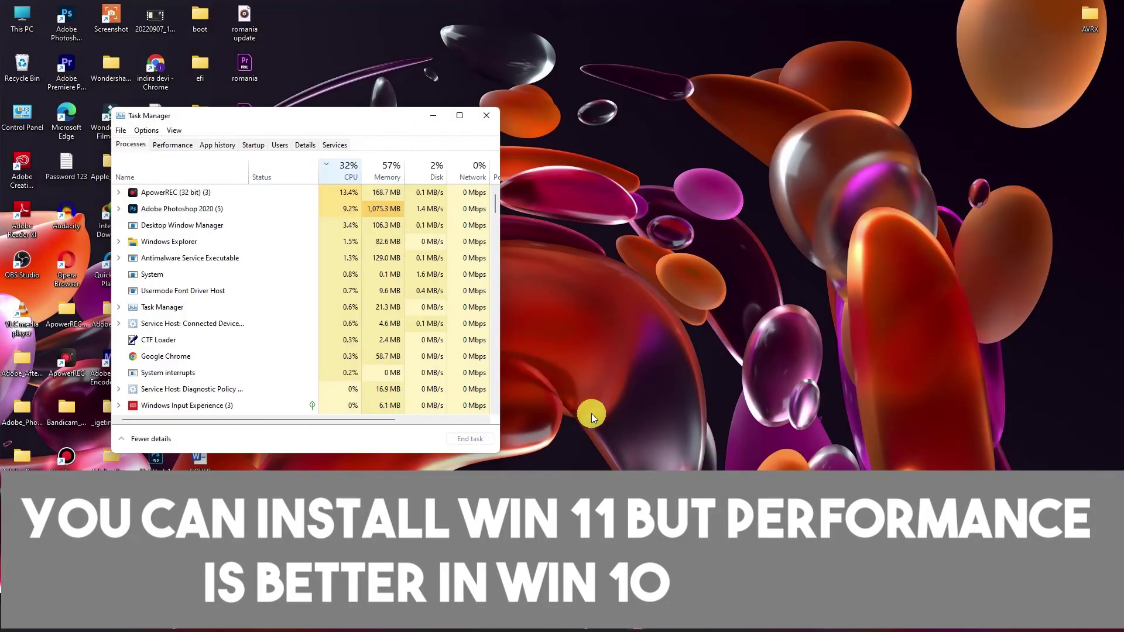
click(460, 116)
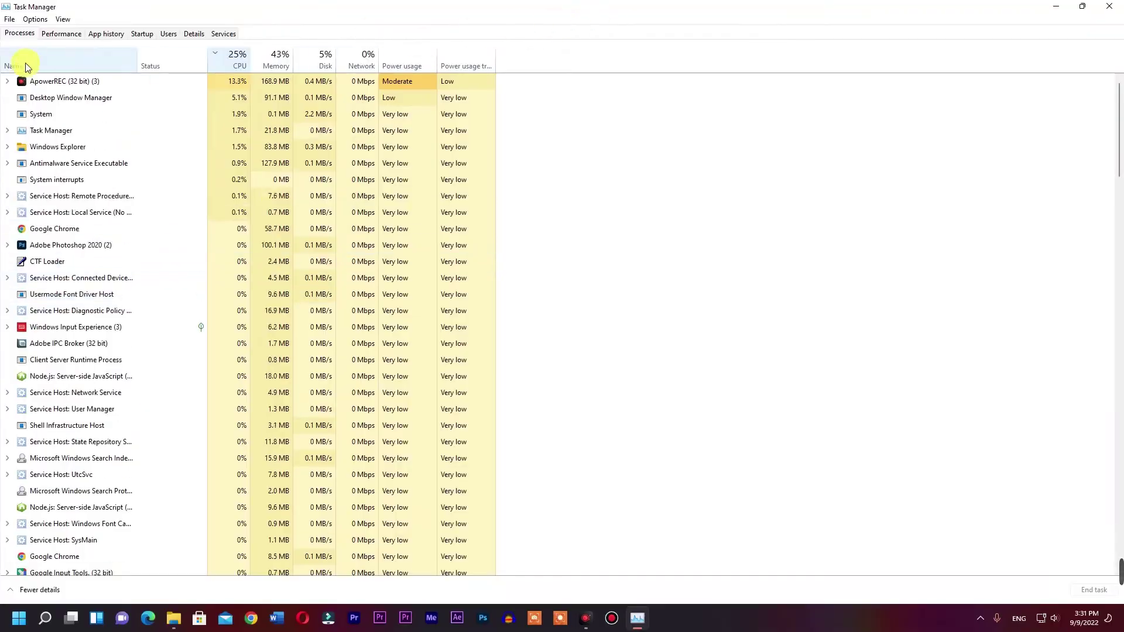
Review the CPU, memory, first disk and C: drive performance graphs.
click(61, 35)
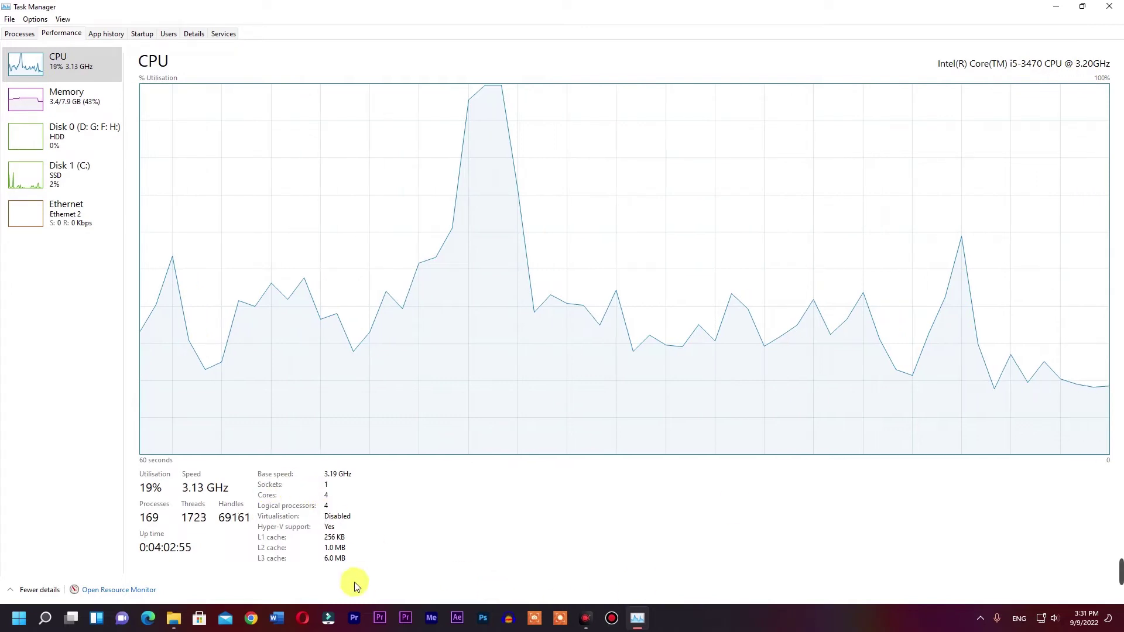
click(76, 95)
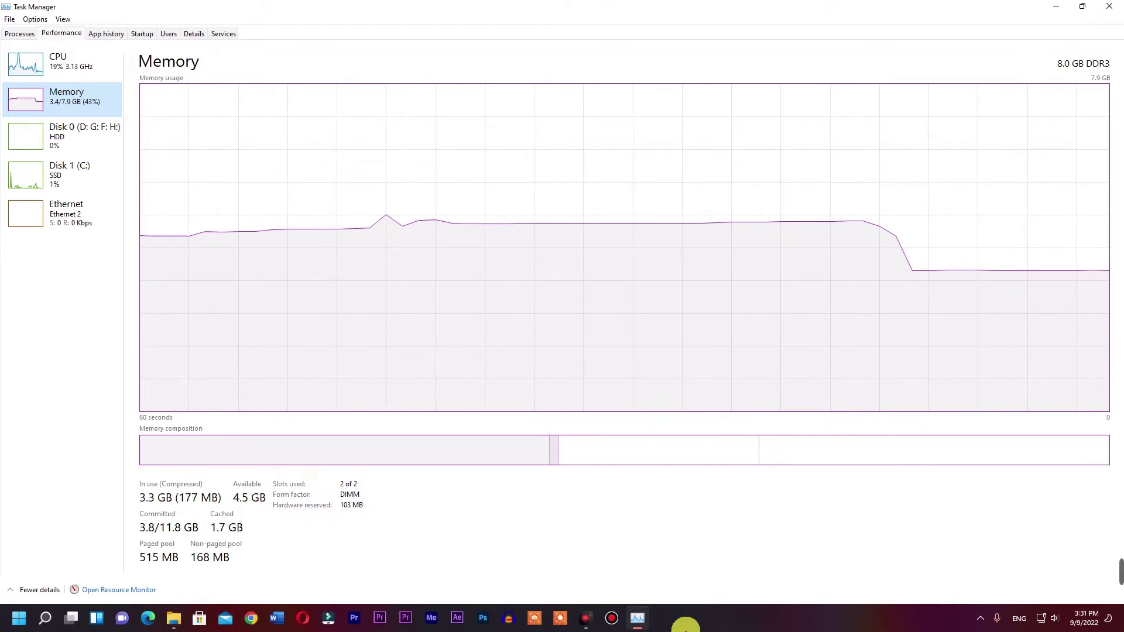
click(100, 138)
click(75, 176)
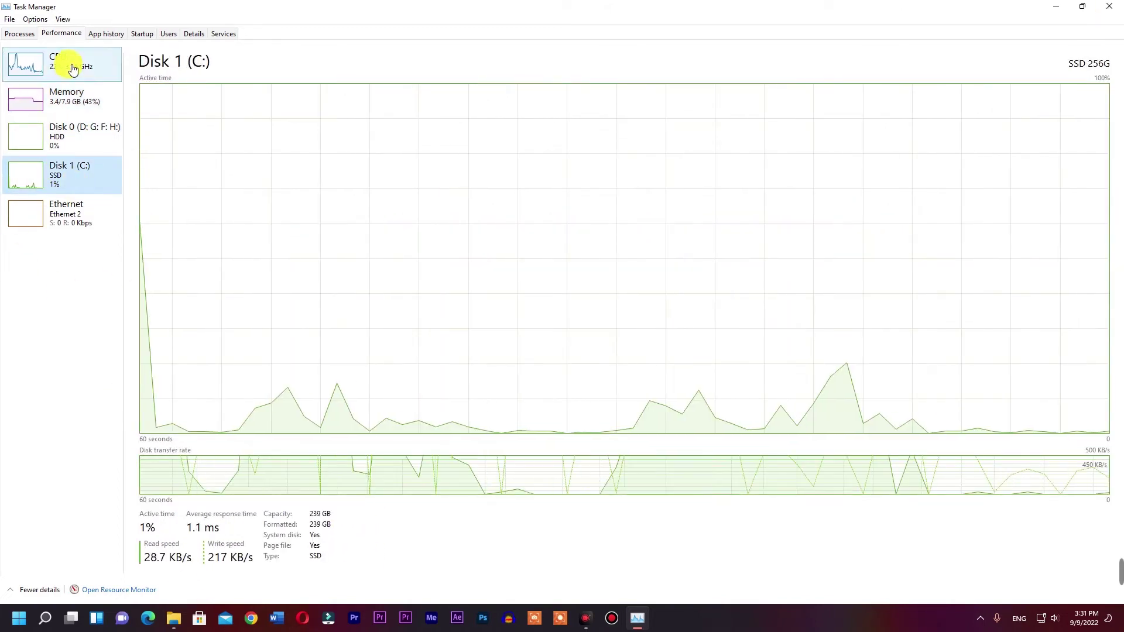
click(66, 63)
Look over the Details and Startup tabs, then restore and close Task Manager.
click(195, 32)
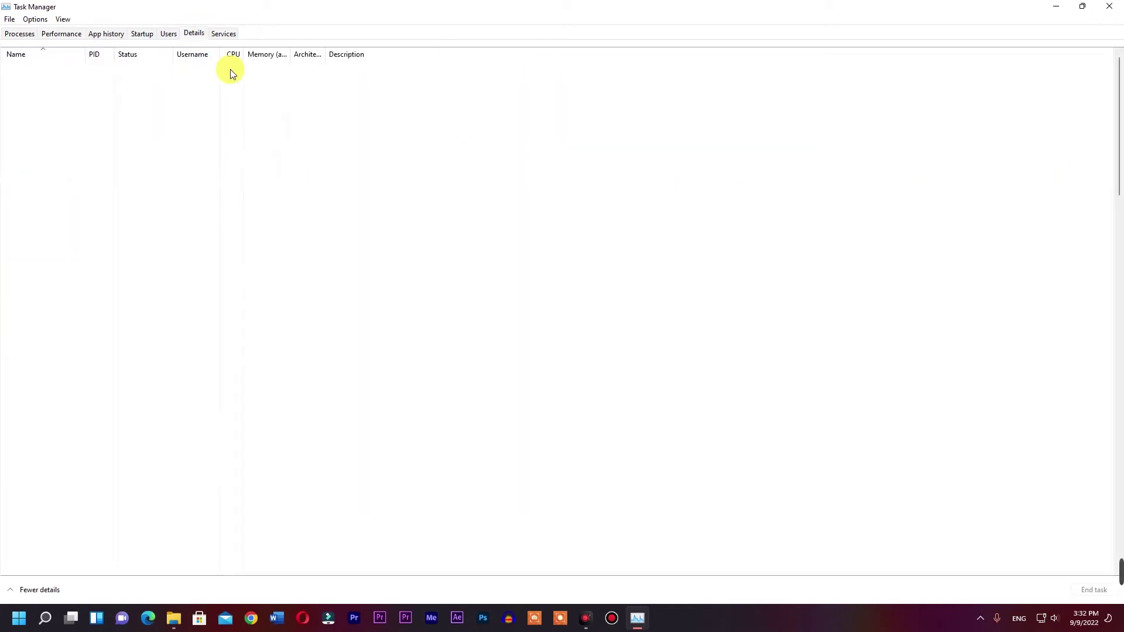
click(151, 38)
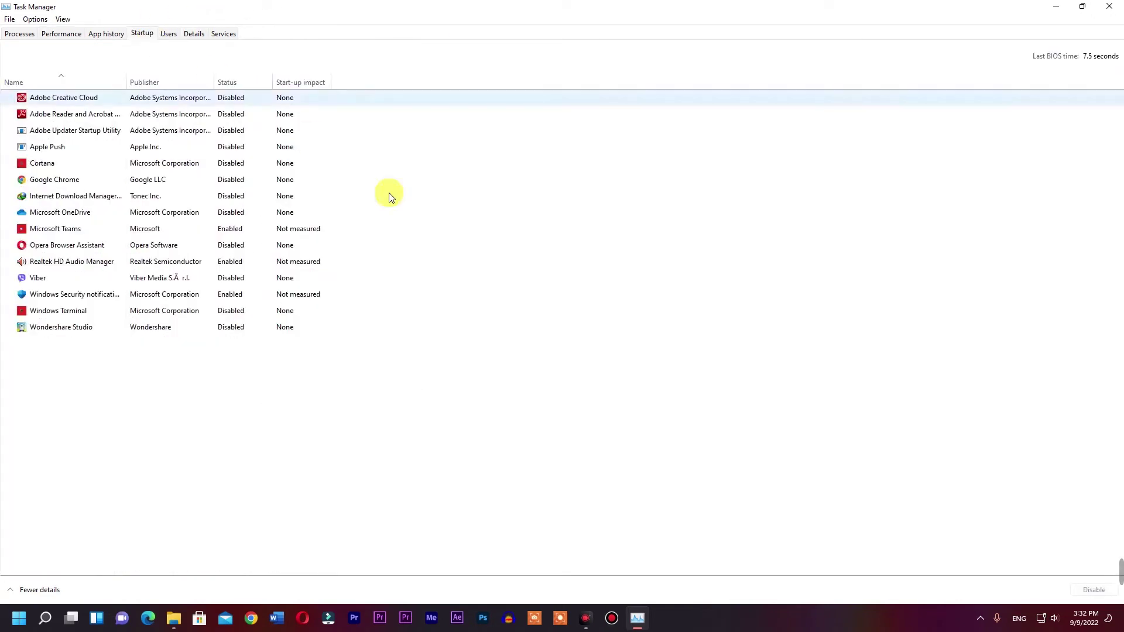
click(50, 39)
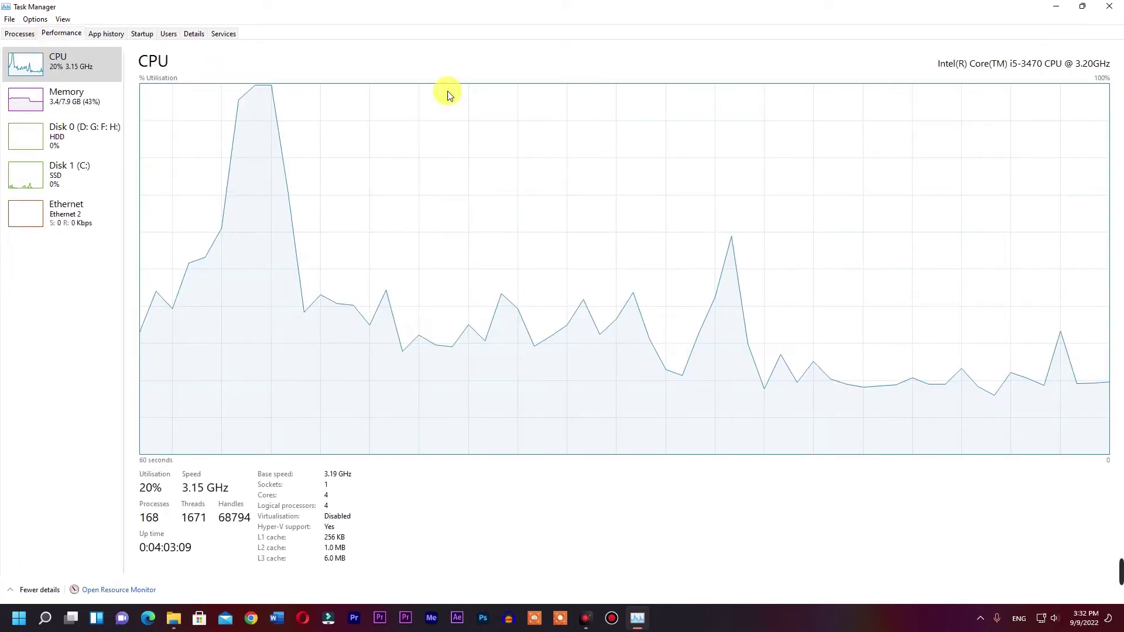
click(1082, 7)
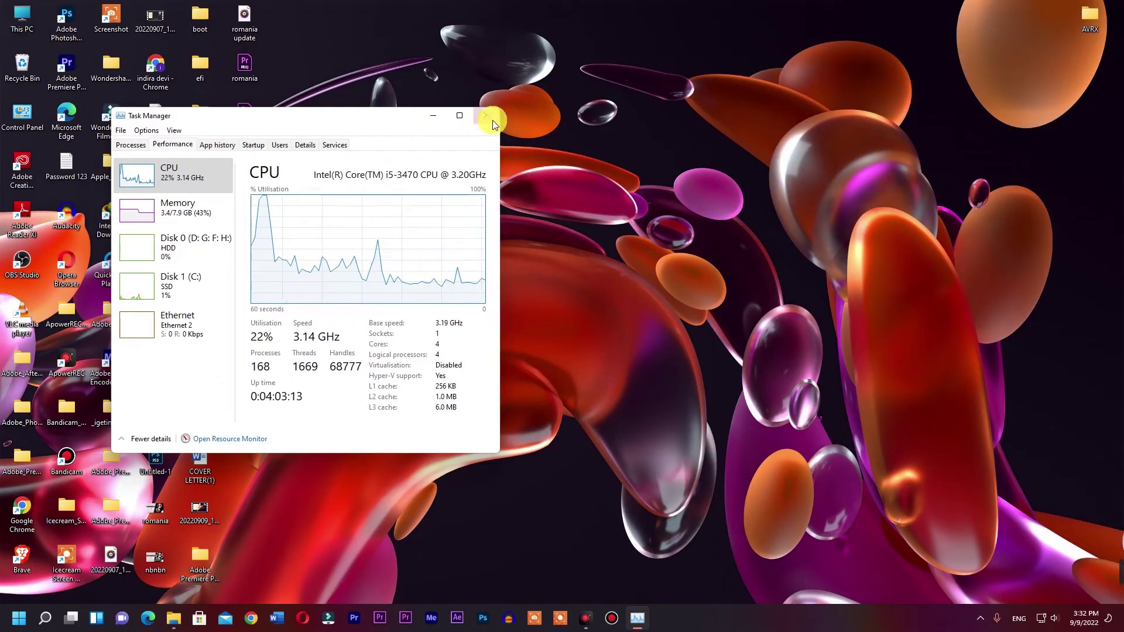
click(494, 119)
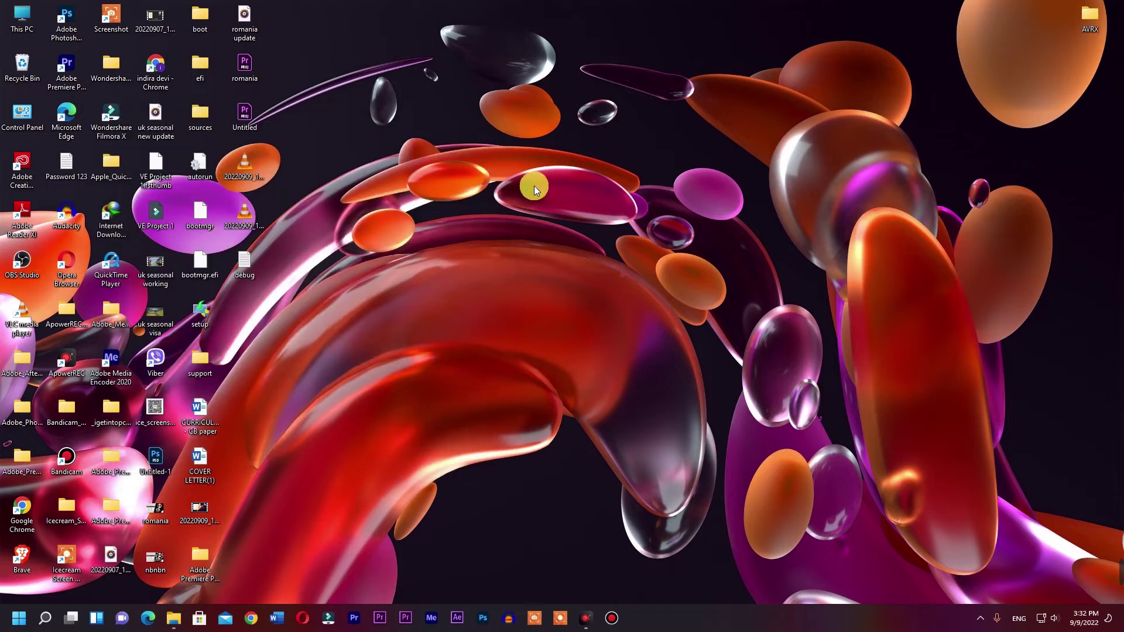
Refresh the desktop from its context menu and launch After Effects CC from the taskbar.
right_click(344, 209)
click(403, 282)
click(544, 218)
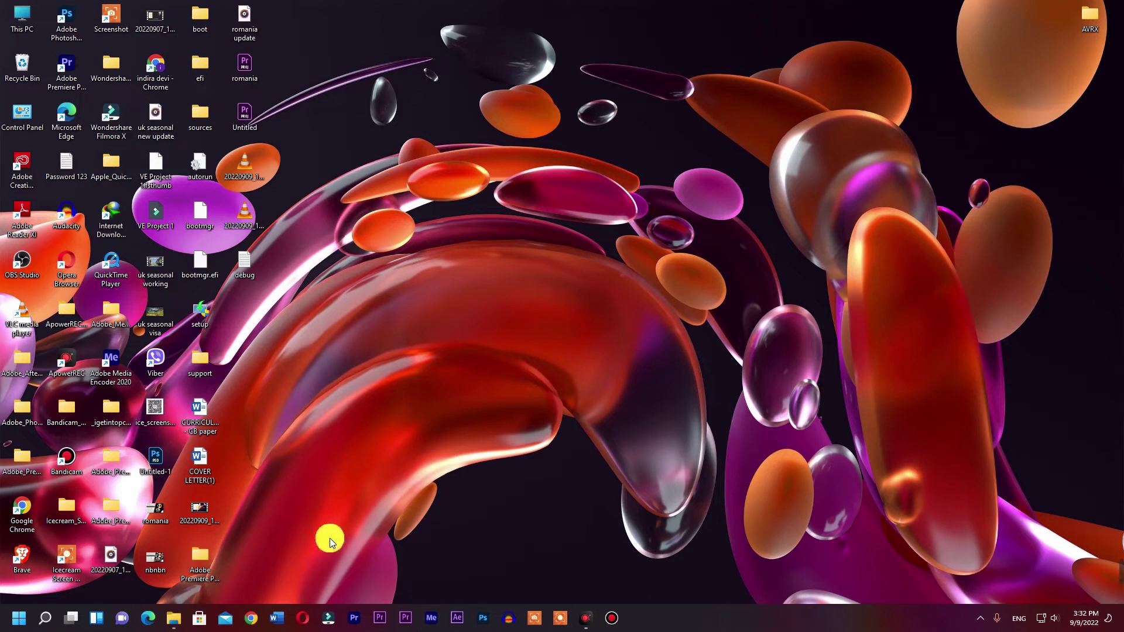
click(431, 619)
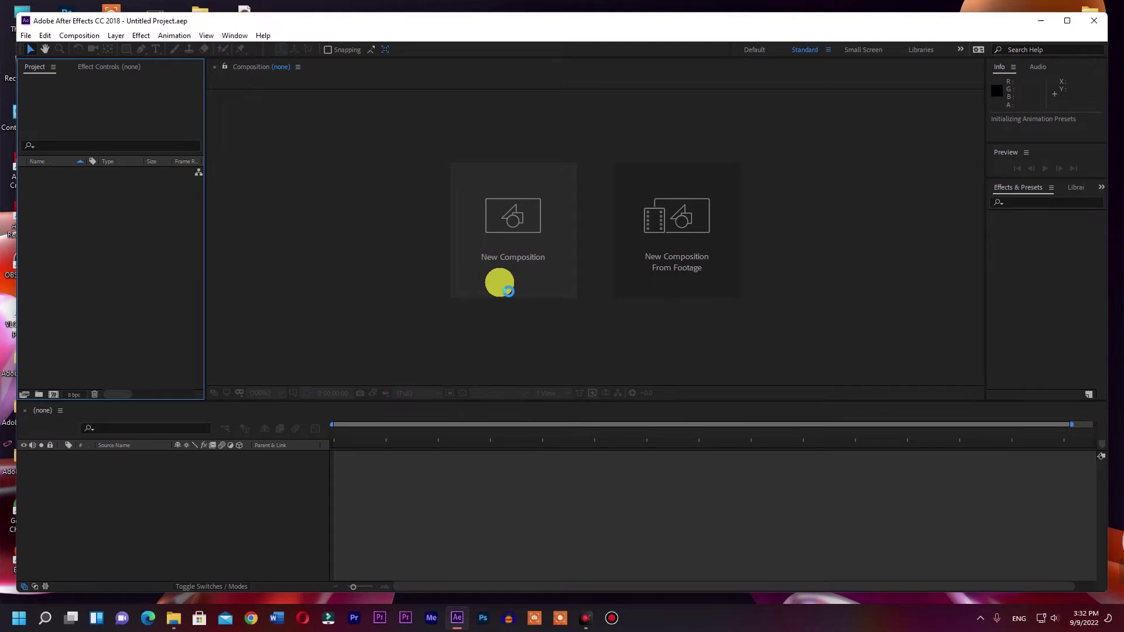
Create Comp 1 at 1920×1080, 29.97 fps, 30 seconds, then open and dismiss the File menu.
click(510, 246)
click(627, 444)
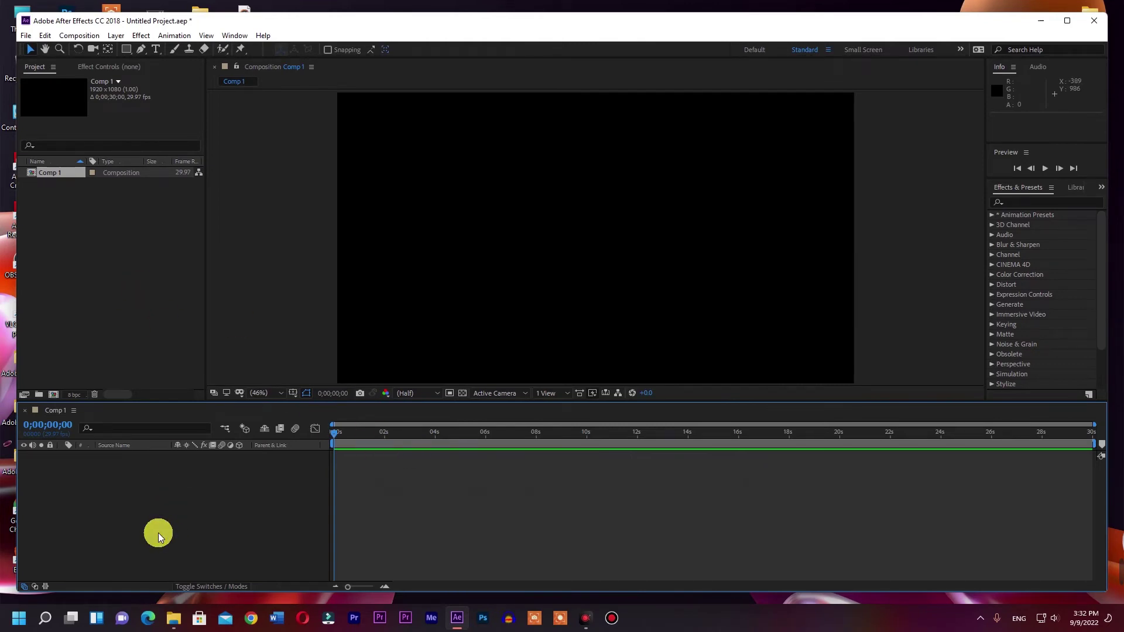
click(27, 35)
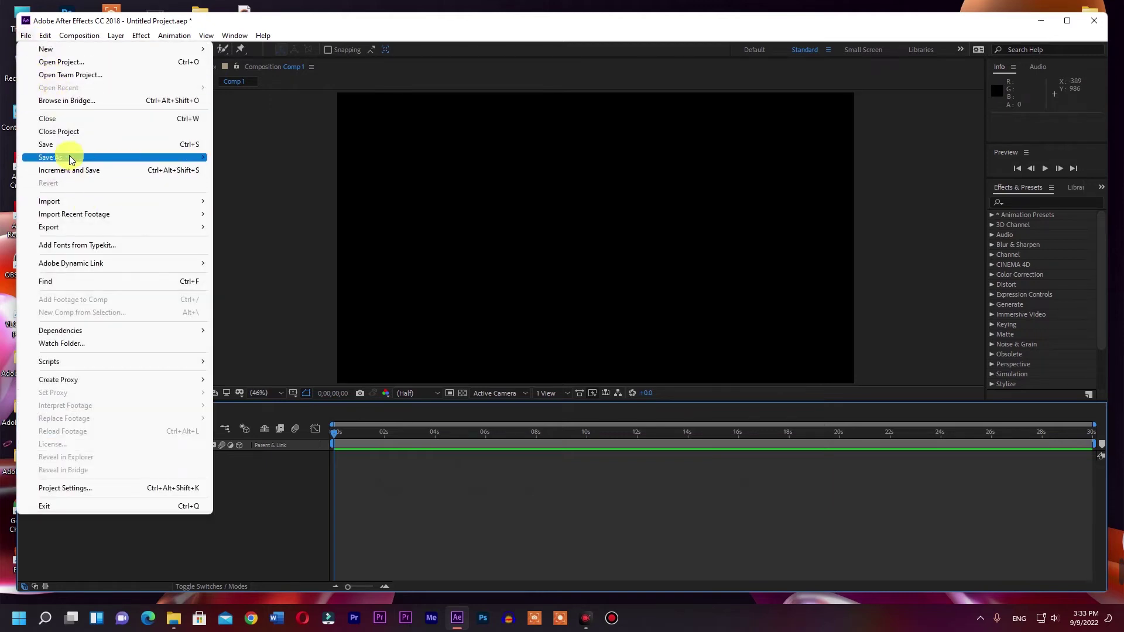
click(301, 300)
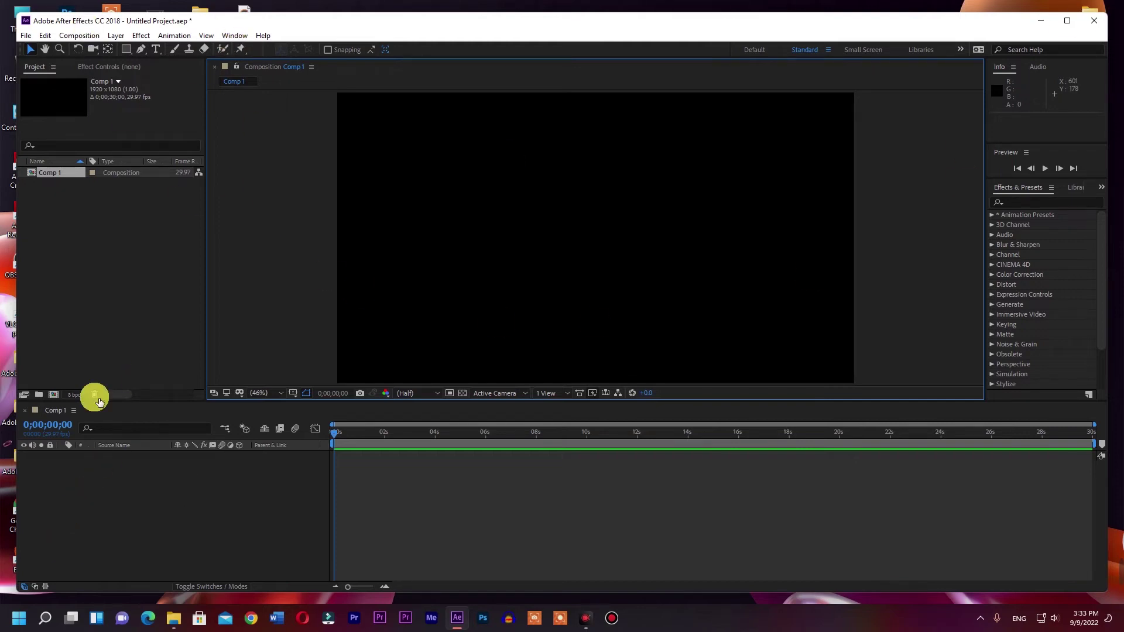
Open Task Manager from the Start quick-link menu, launch Premiere Pro, and shift Task Manager left.
right_click(19, 620)
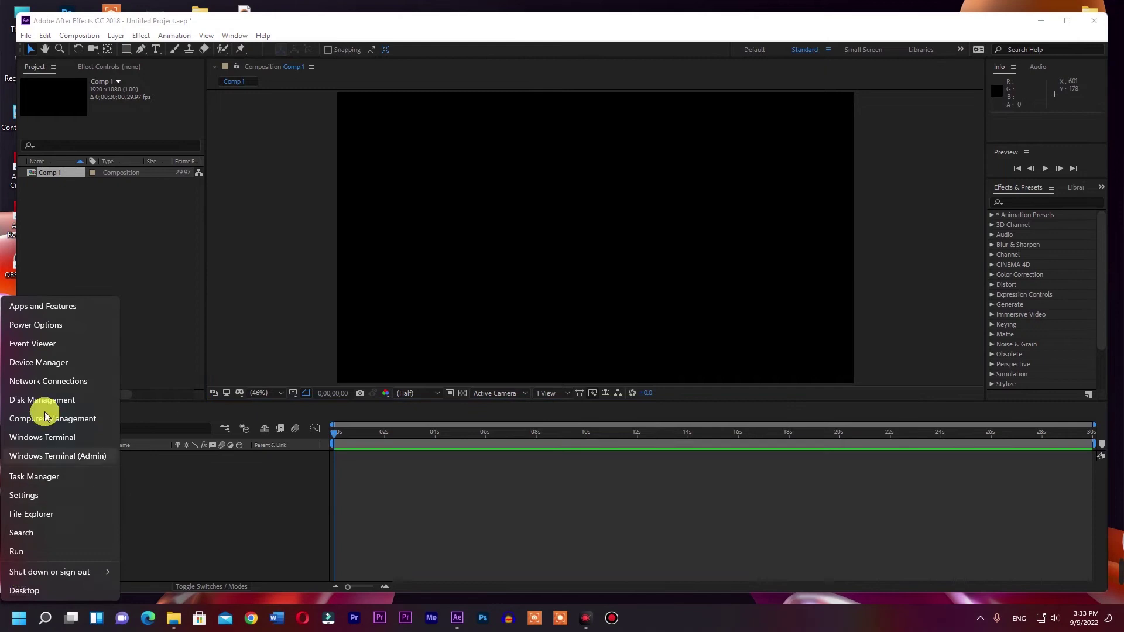
click(30, 477)
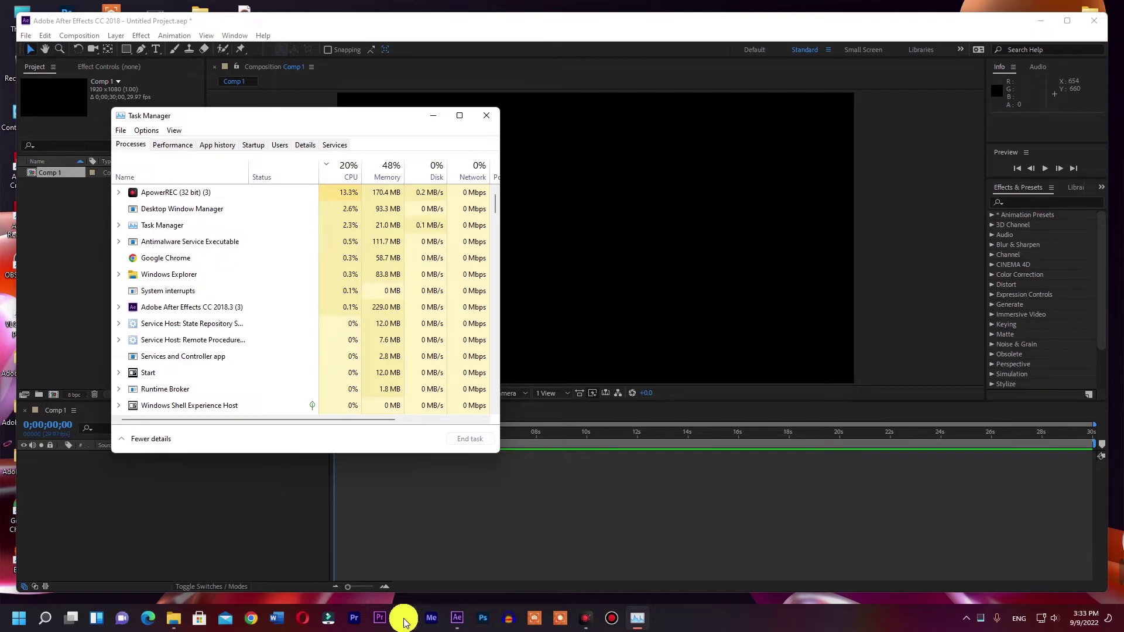
click(729, 257)
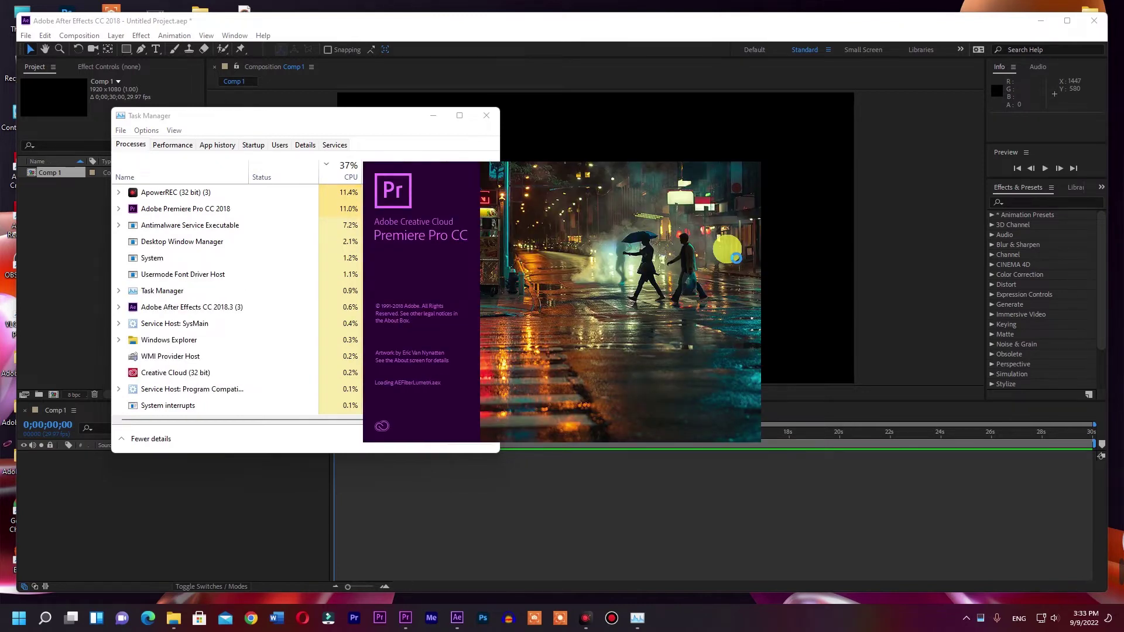
drag(302, 115, 235, 110)
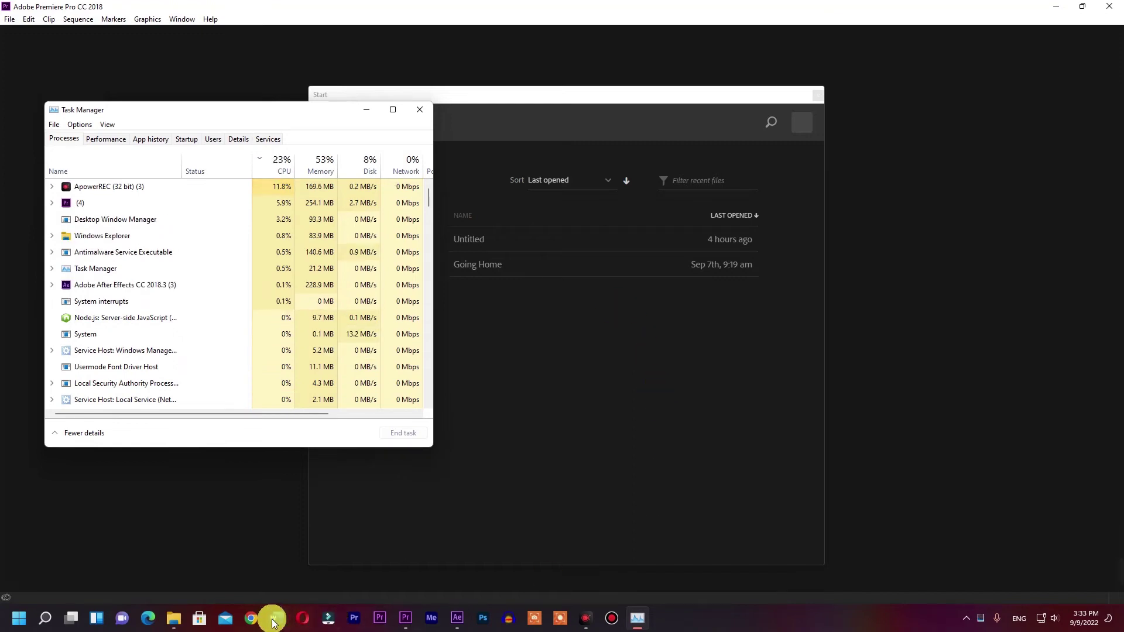
Launch Chrome with a chosen profile, bring Task Manager forward, then launch Microsoft Word.
click(252, 617)
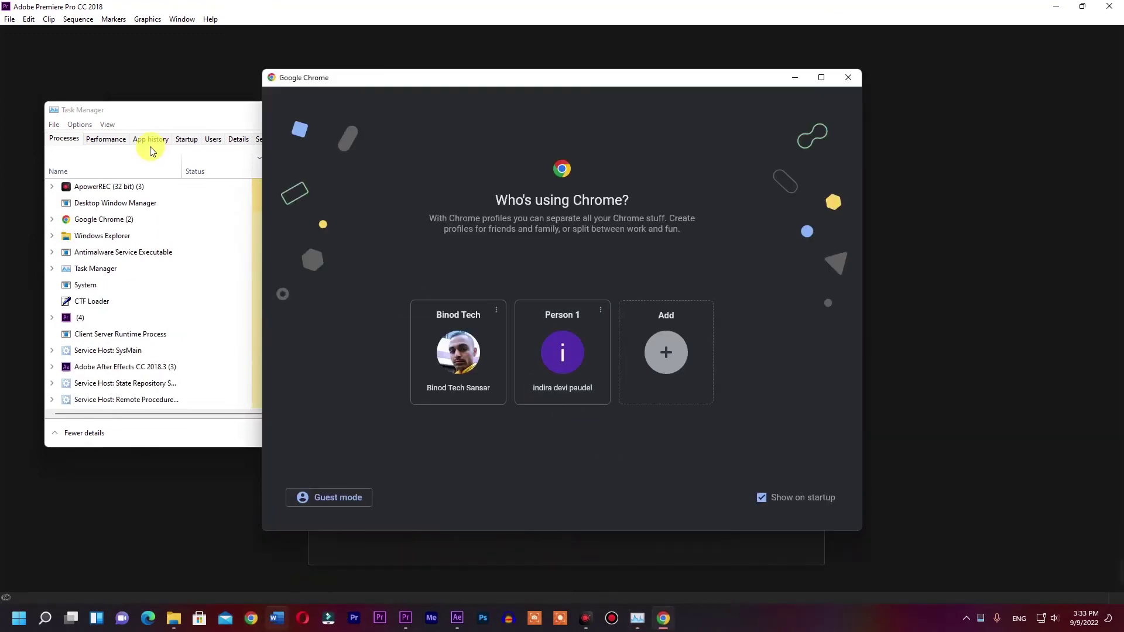
click(457, 368)
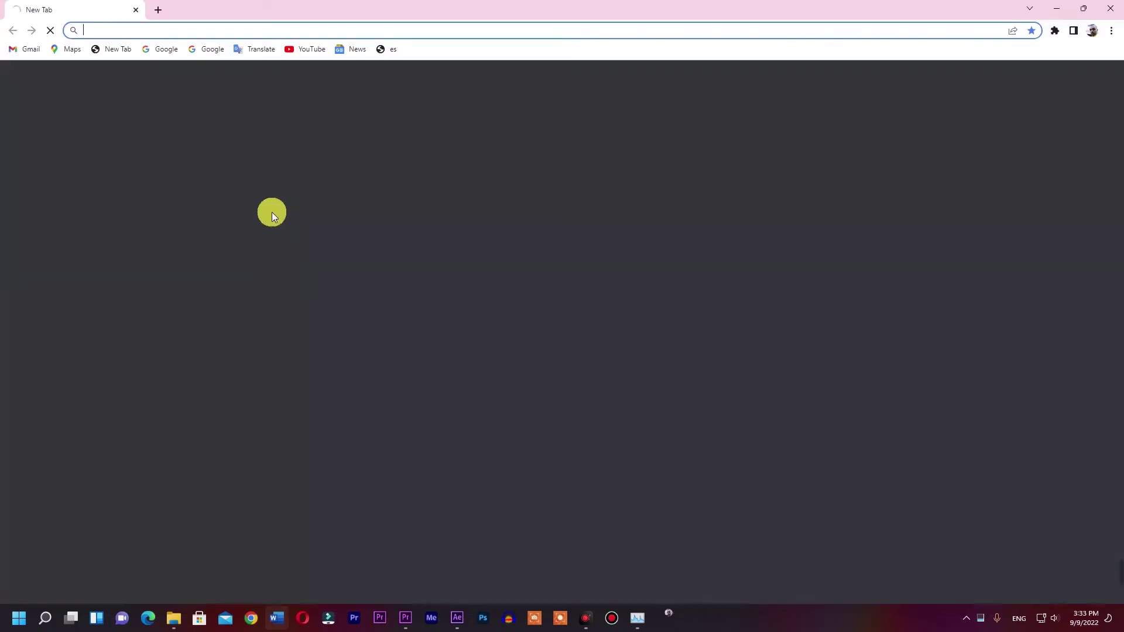
click(639, 621)
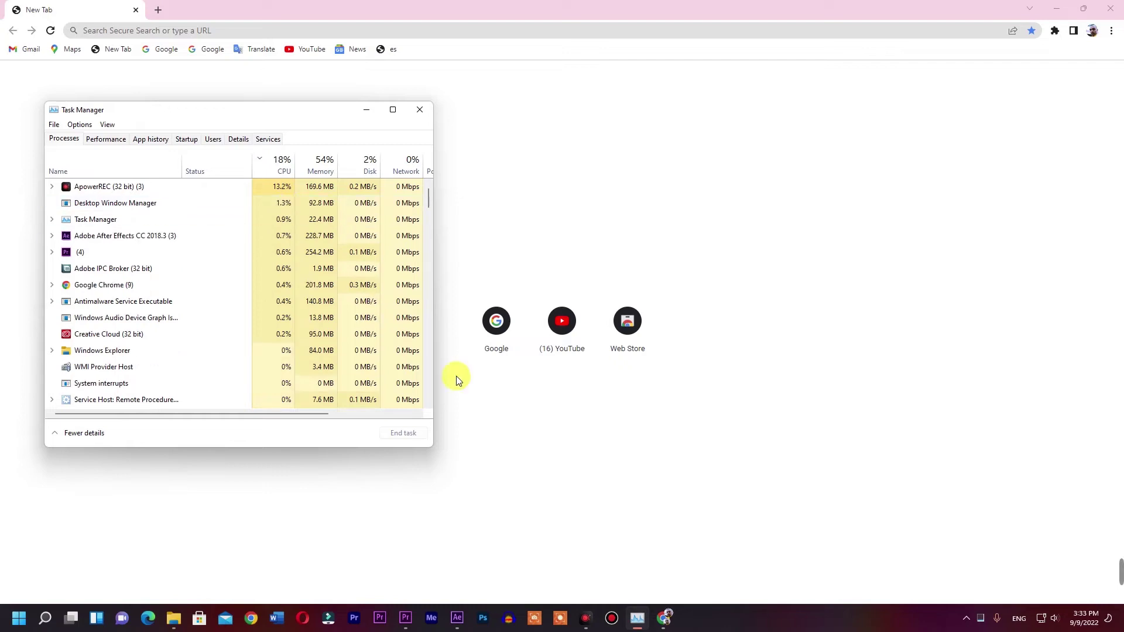
click(430, 619)
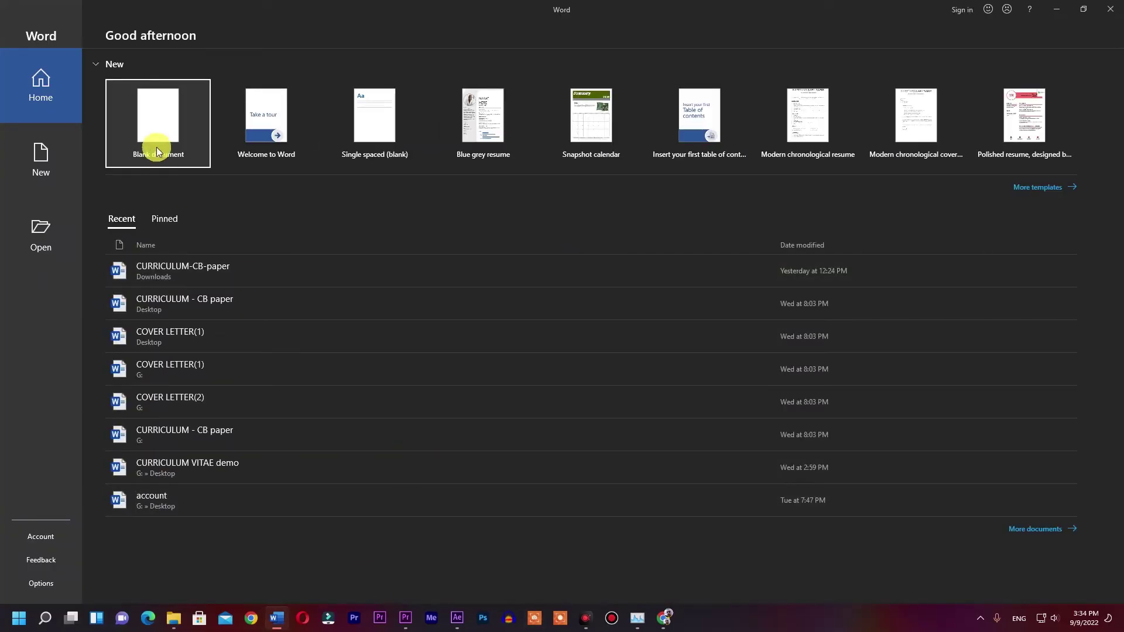
Create a blank Word document, sort Task Manager processes by memory, largest first, and minimize Word.
click(156, 143)
click(638, 618)
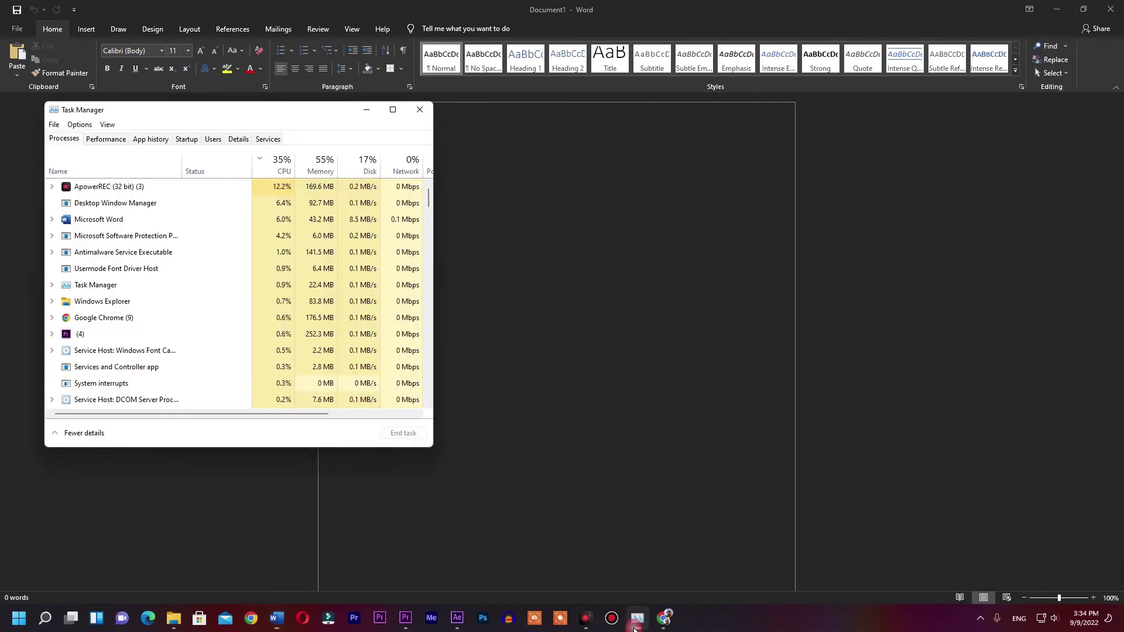
click(285, 166)
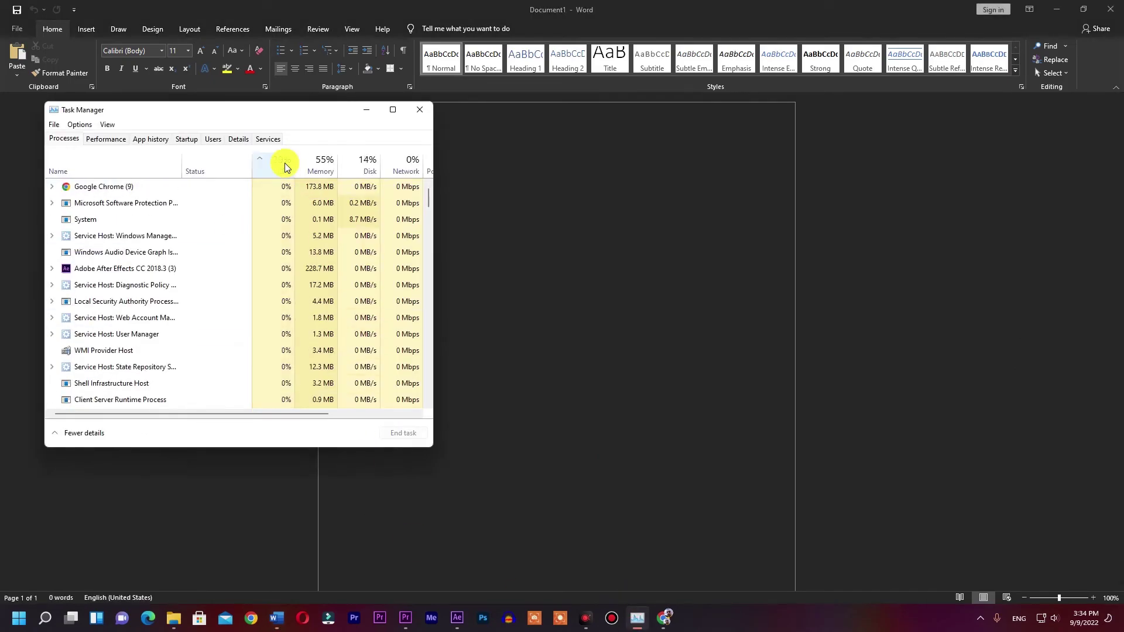
click(321, 168)
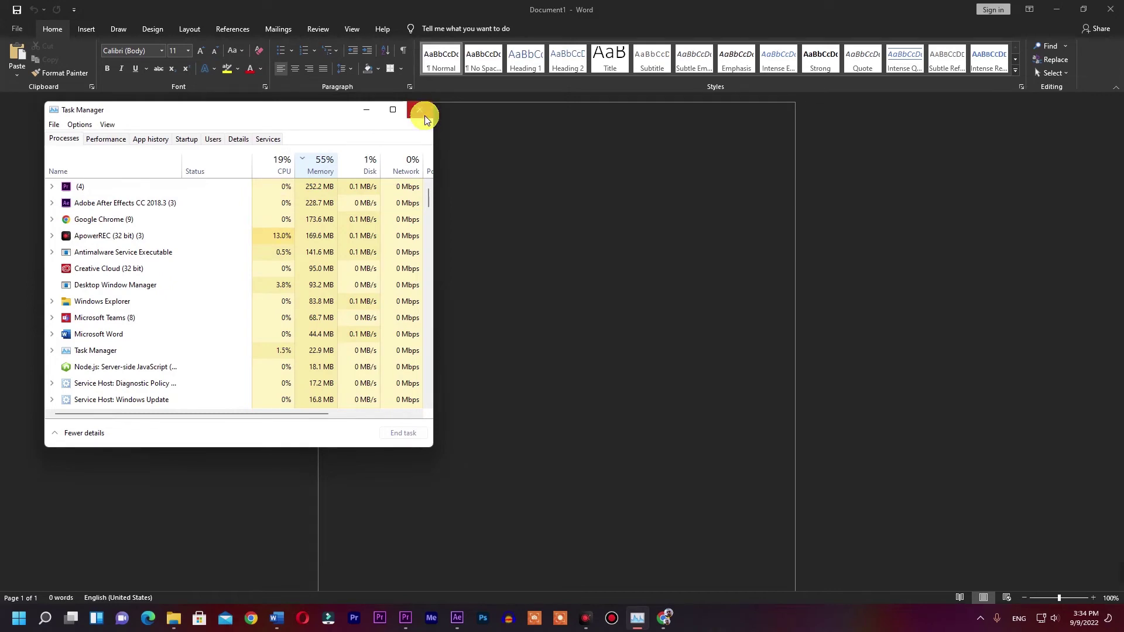
click(1061, 11)
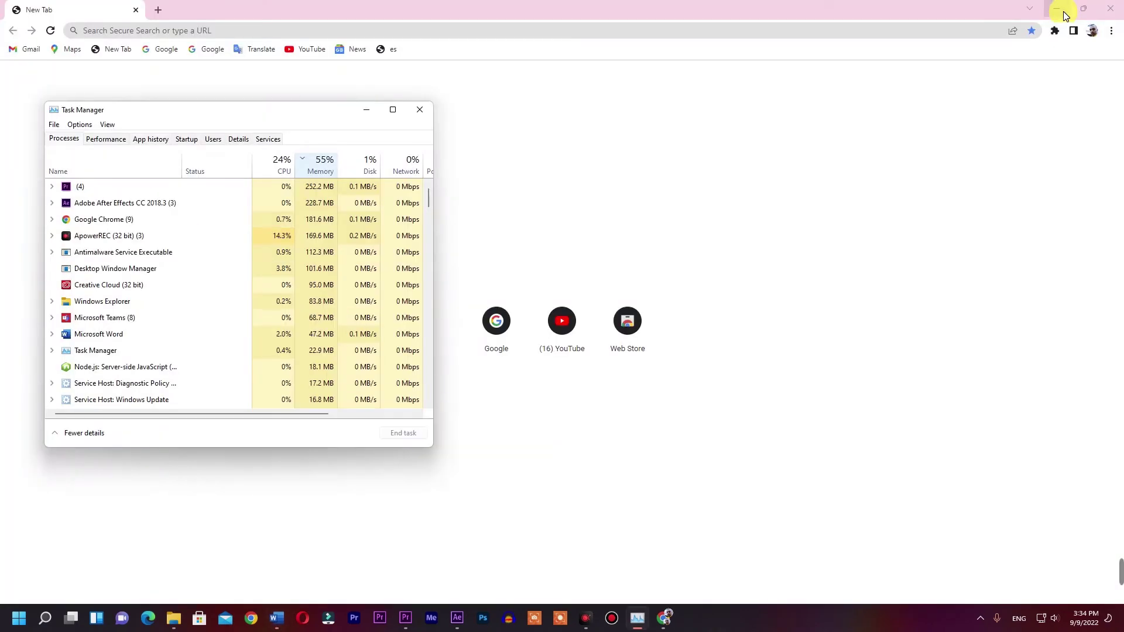
Minimize Chrome and Task Manager, create a new Untitled Premiere project overwriting the old one, then minimize Premiere.
click(1061, 11)
click(373, 117)
click(371, 281)
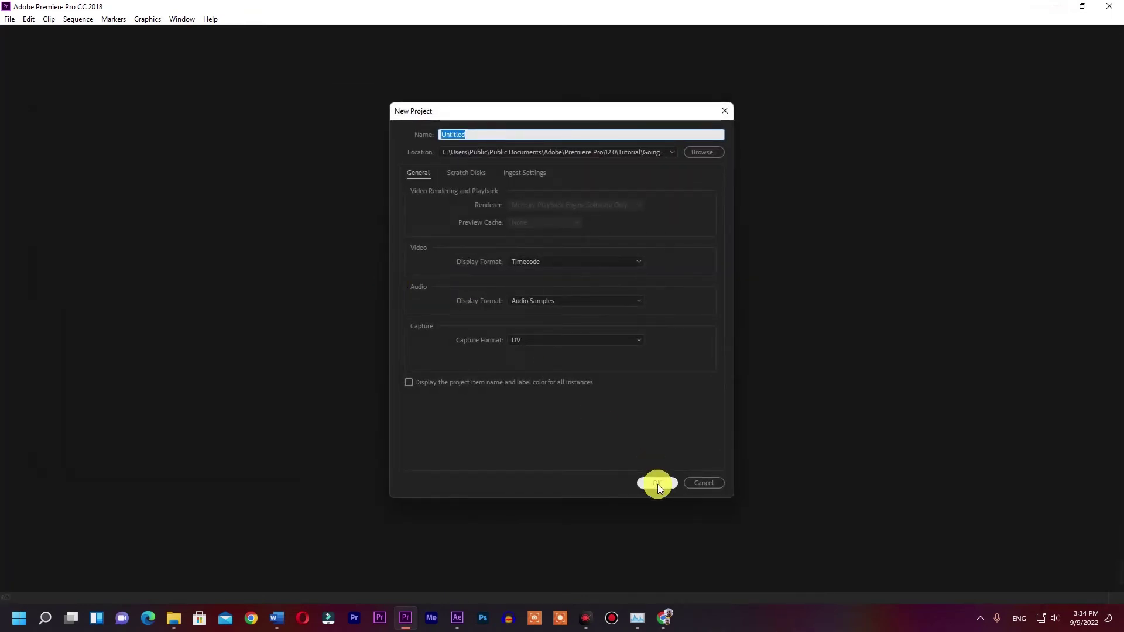
click(657, 483)
click(593, 319)
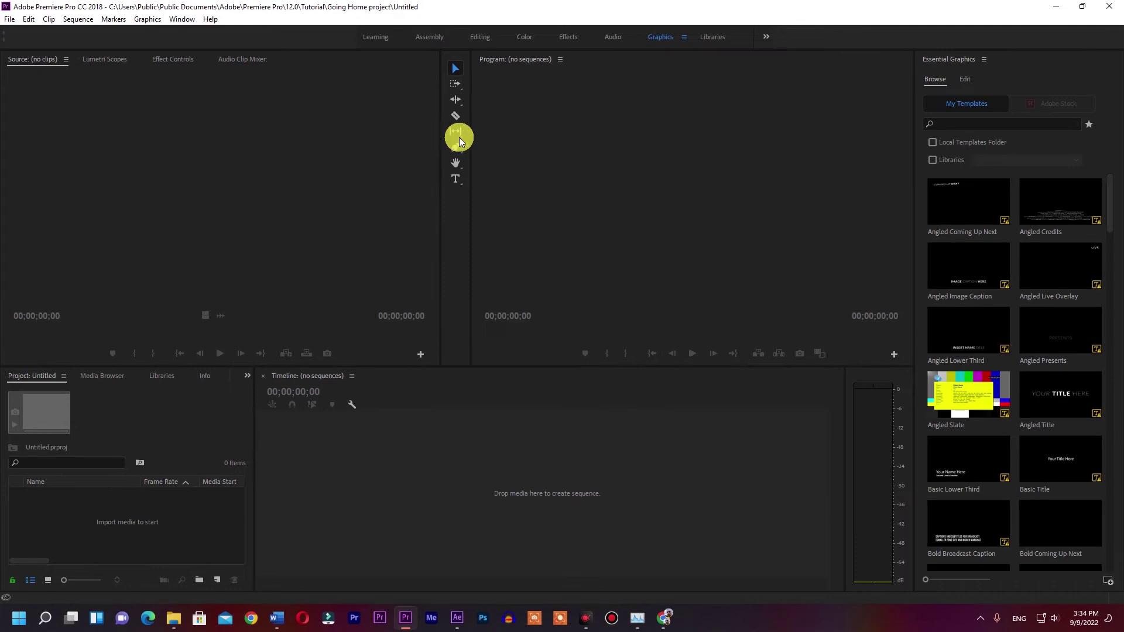
click(1050, 9)
Minimize After Effects, browse This PC into Local Disk (C:) and back, close Explorer, and launch Filmora X.
click(1042, 22)
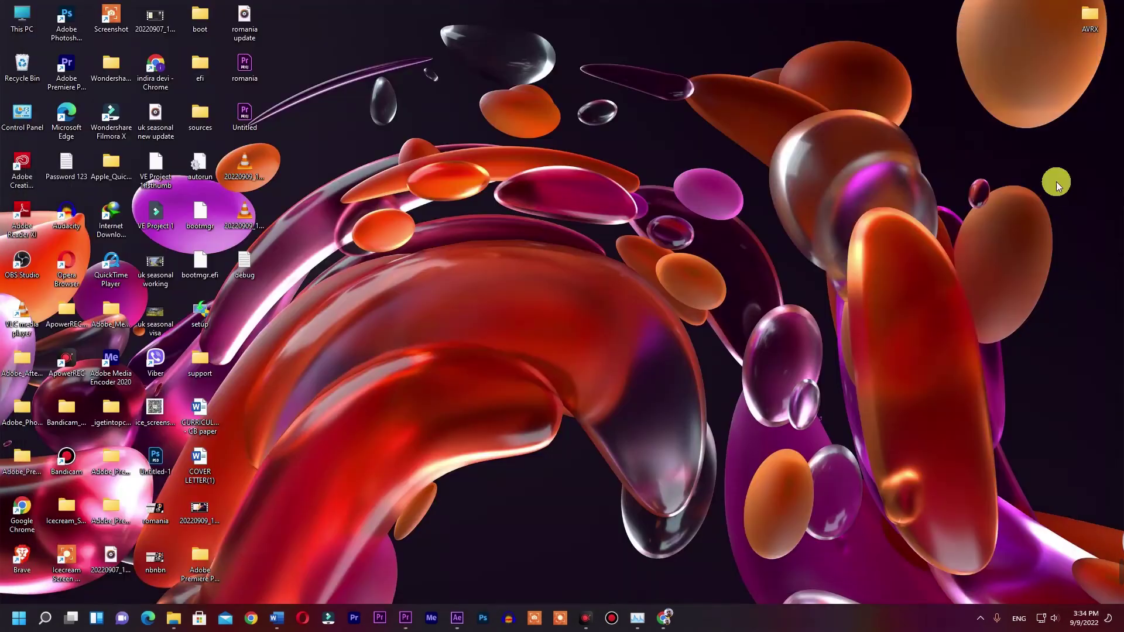
double_click(35, 29)
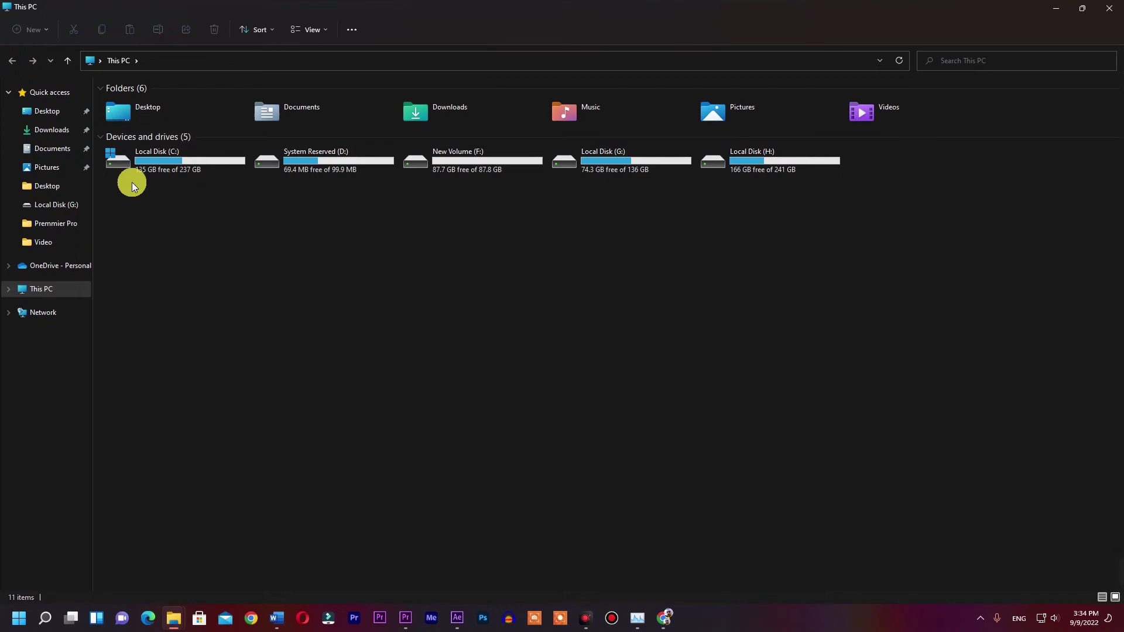
double_click(183, 168)
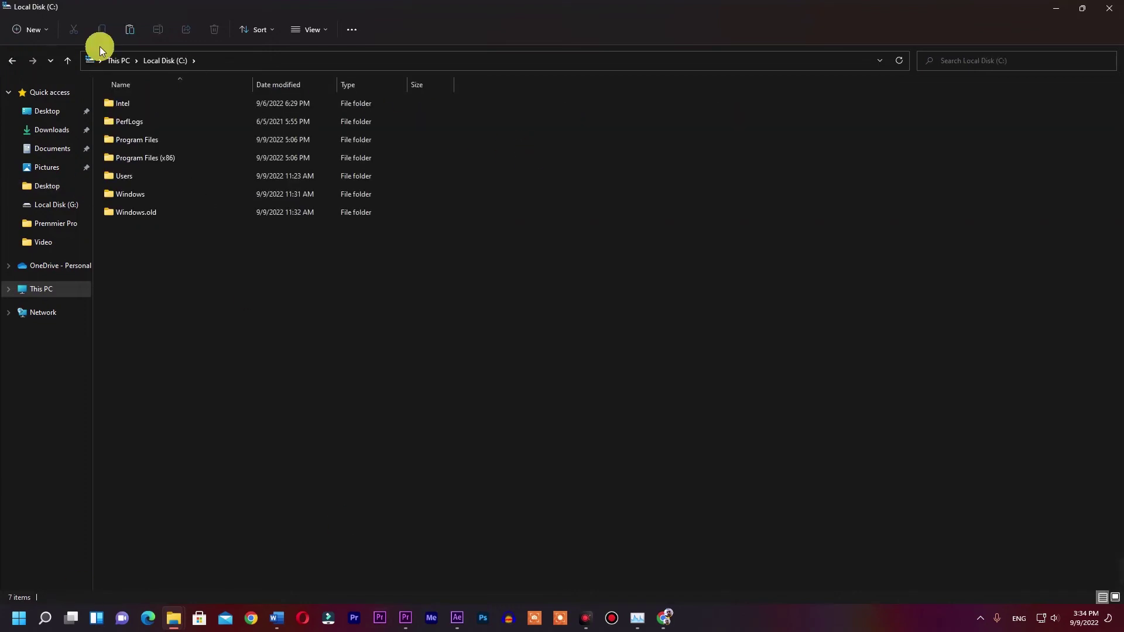
click(12, 61)
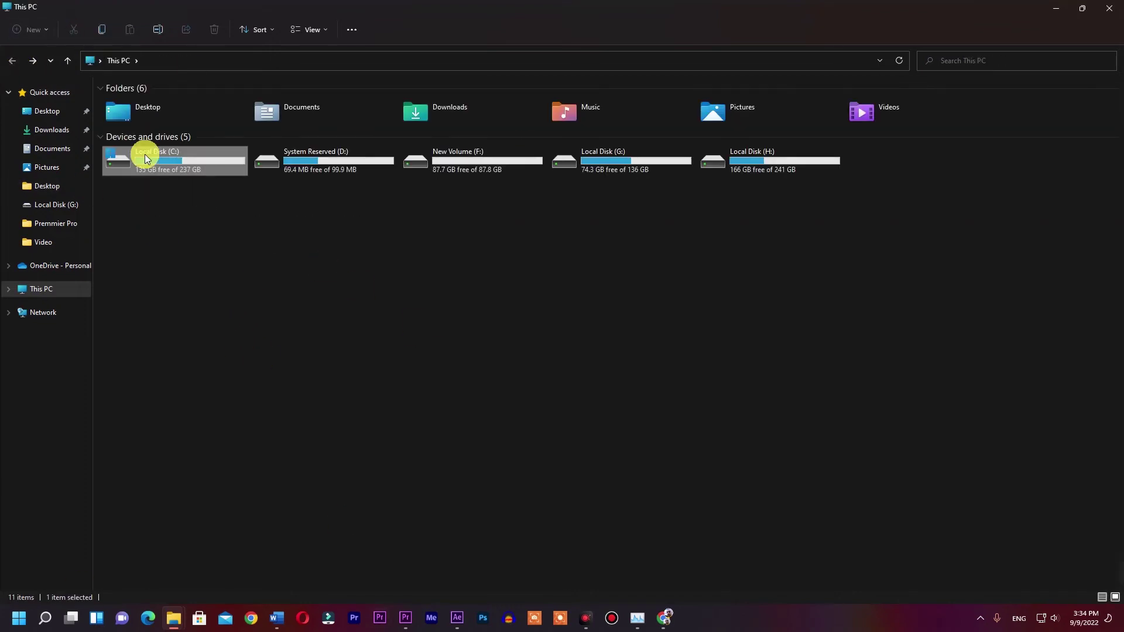
key(alt+F4)
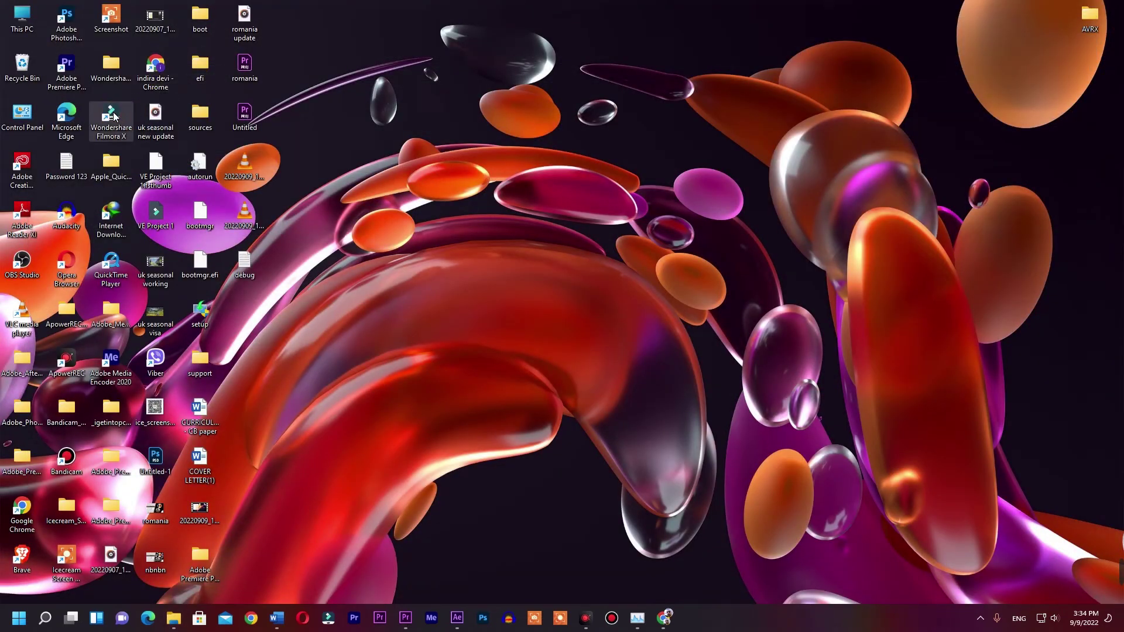
double_click(114, 117)
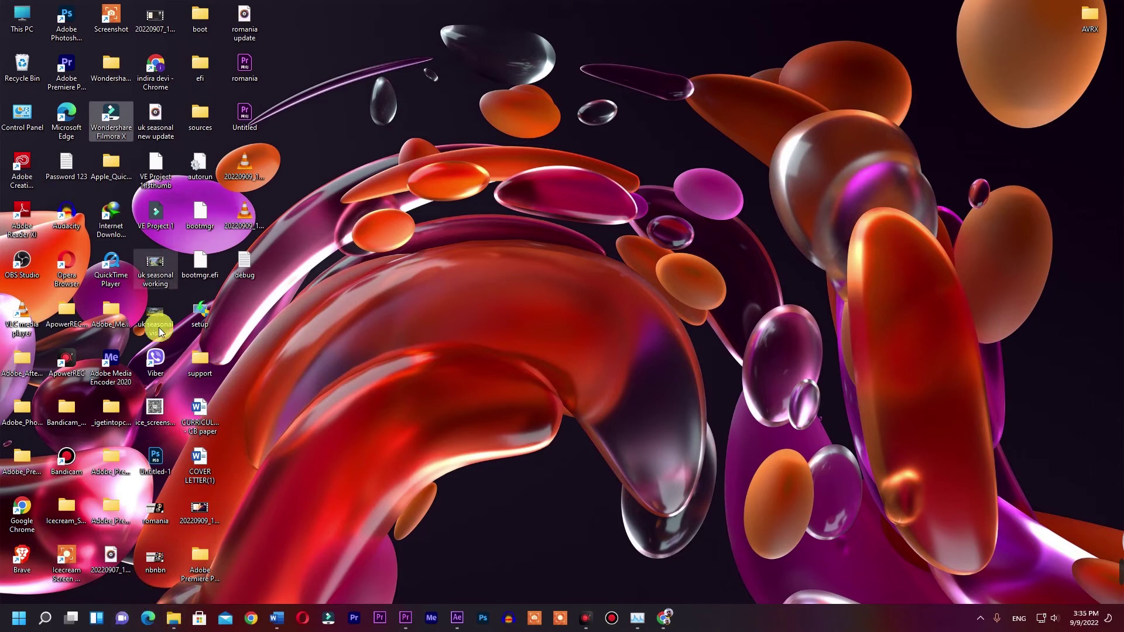
Open the Start menu and scroll through the full list of recommended files.
click(26, 624)
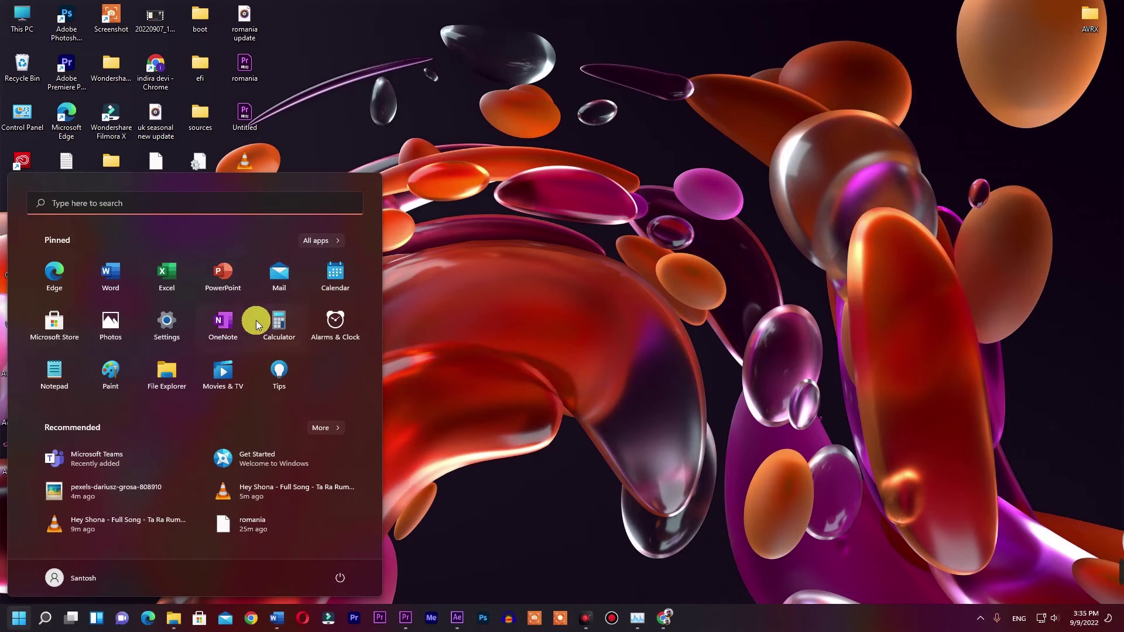
click(321, 431)
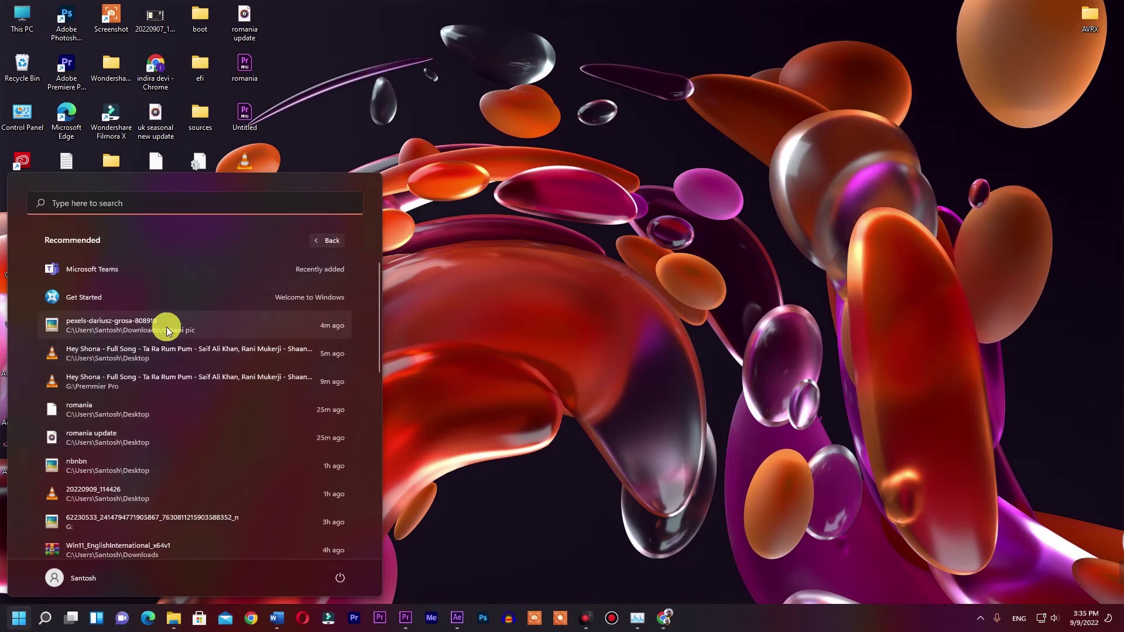
scroll(203, 497, down, 4)
scroll(202, 498, down, 5)
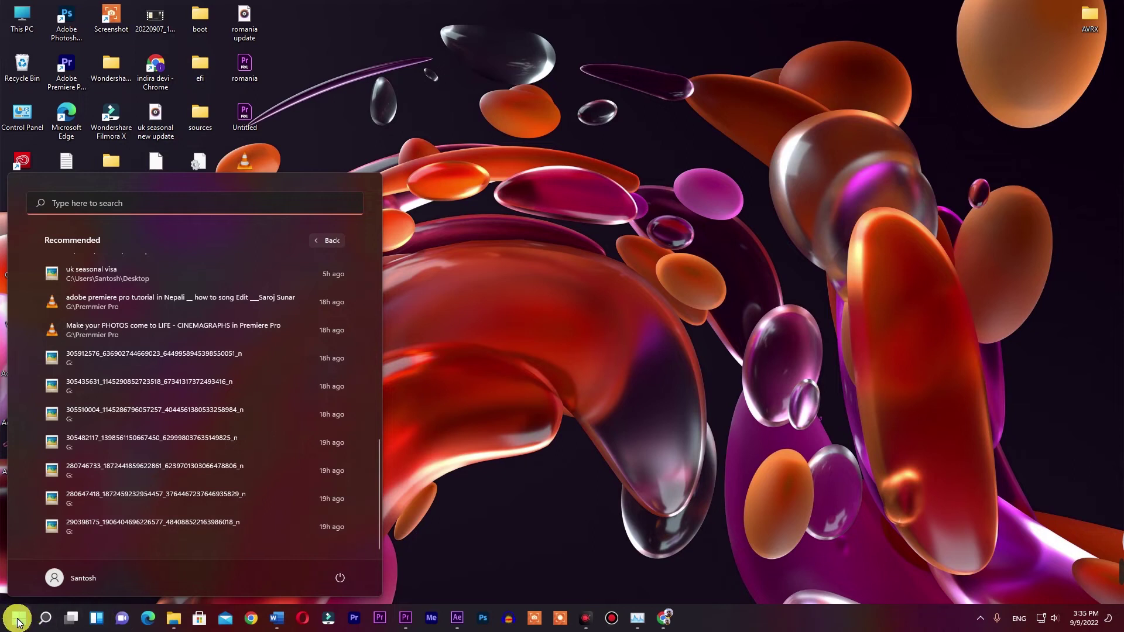
Glance at the power-user quick-link menu, then launch Settings from the Start menu's pinned apps.
click(20, 620)
right_click(20, 619)
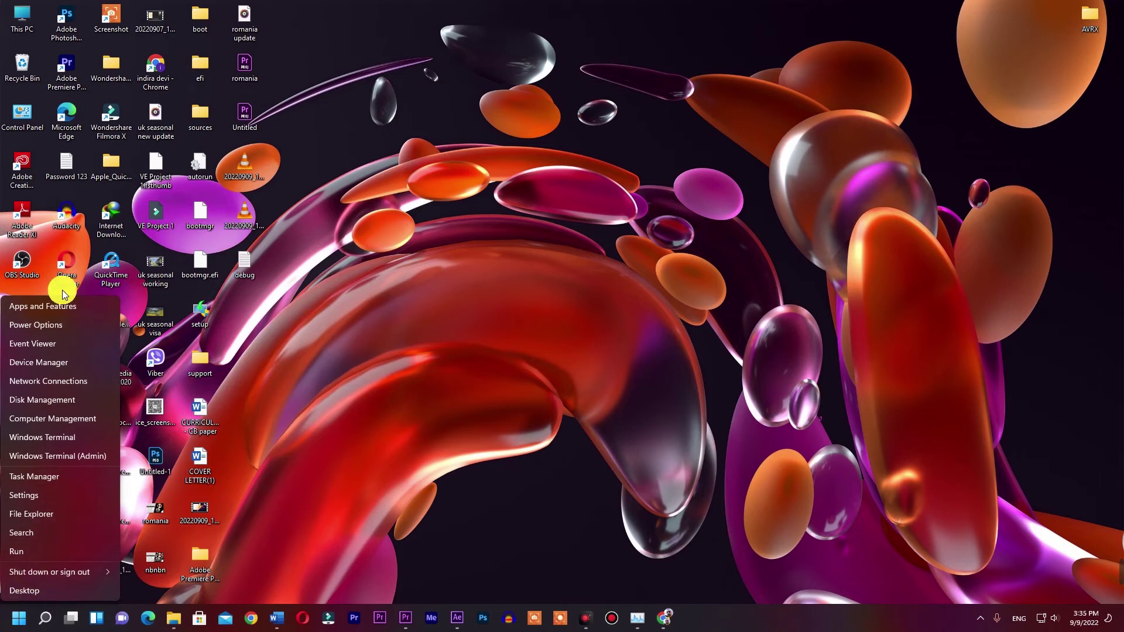
click(20, 622)
click(21, 621)
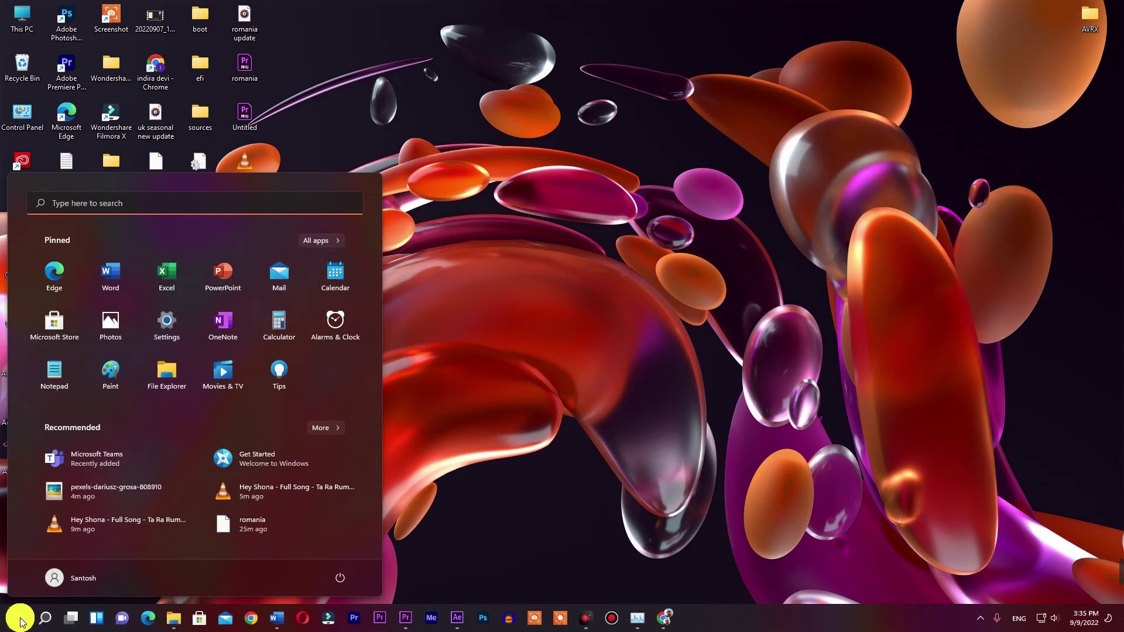
click(154, 328)
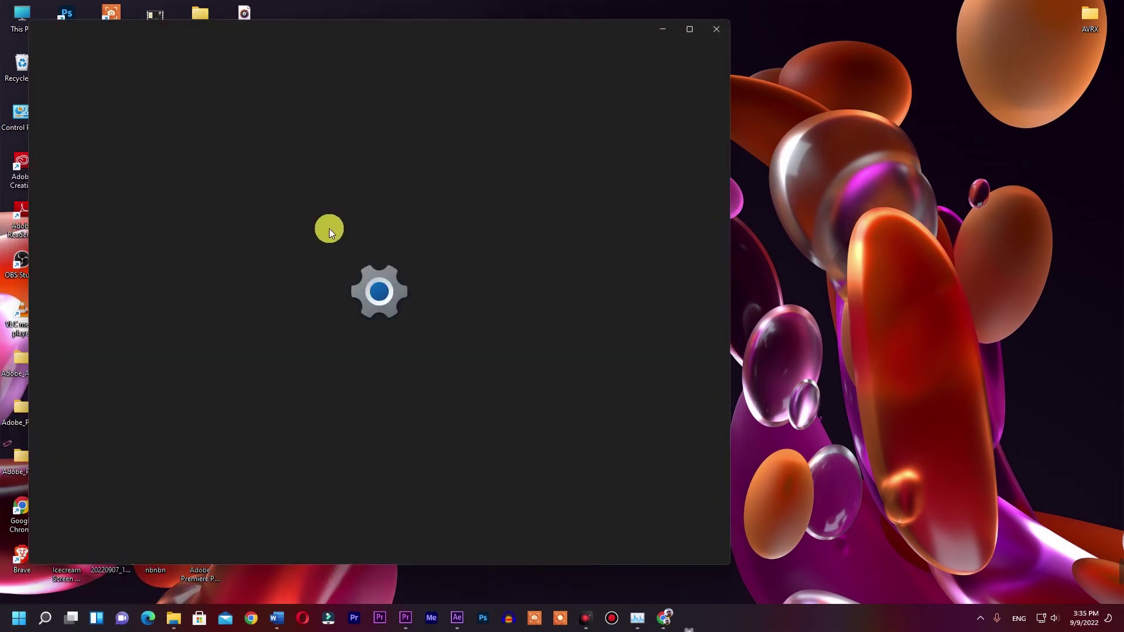
Maximize Settings and browse the Windows Update, Privacy & security and Accessibility pages.
click(689, 29)
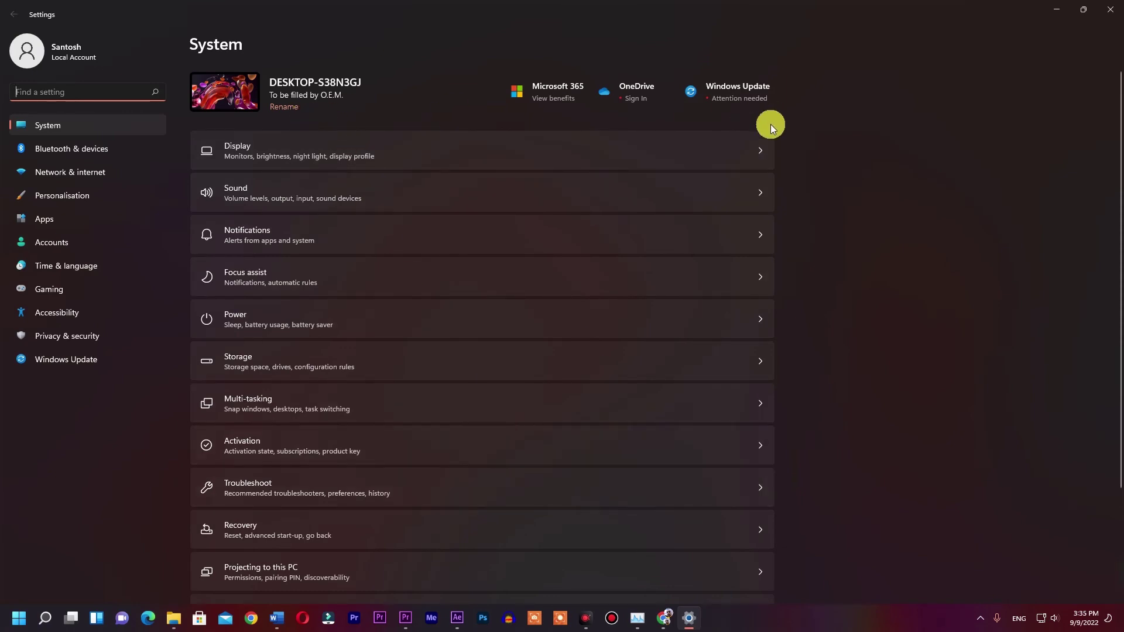
scroll(441, 418, down, 3)
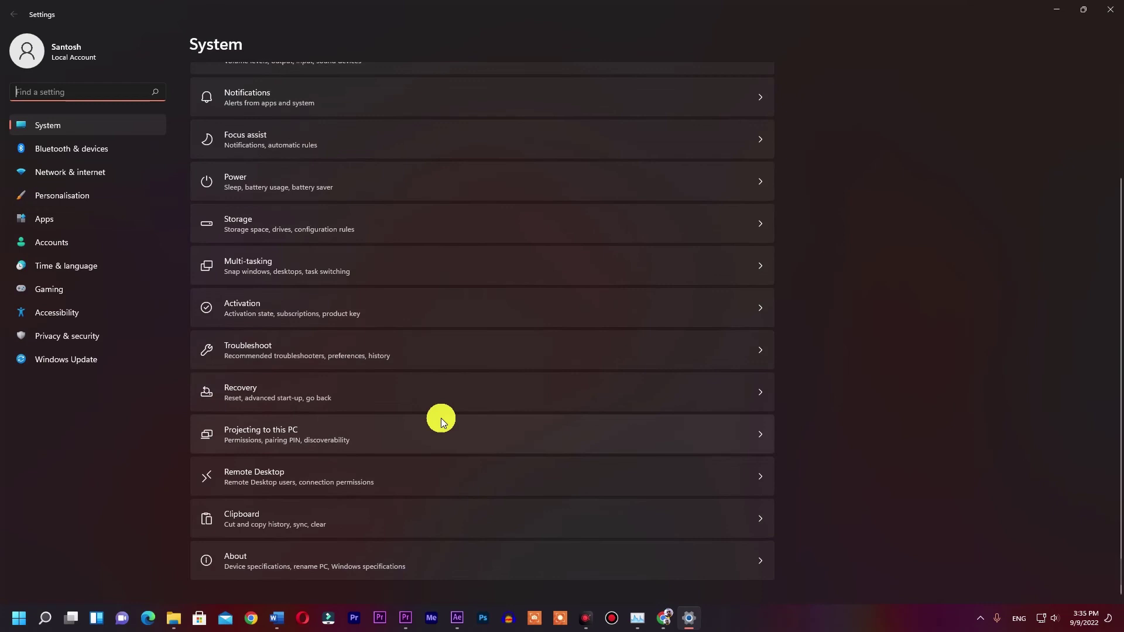
click(62, 368)
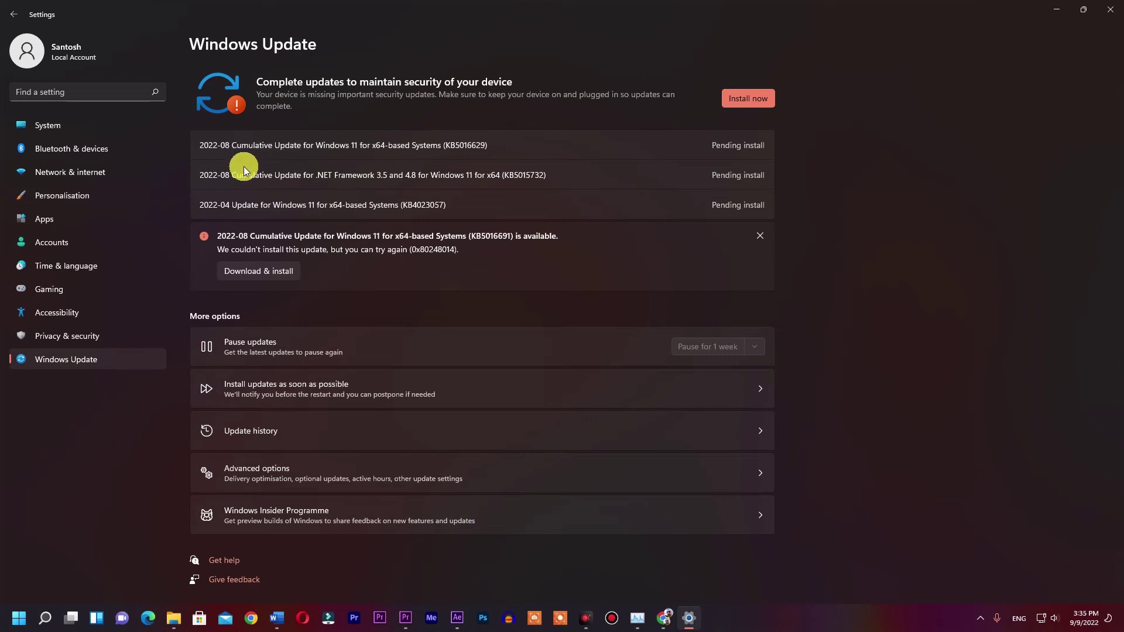
click(75, 328)
click(74, 317)
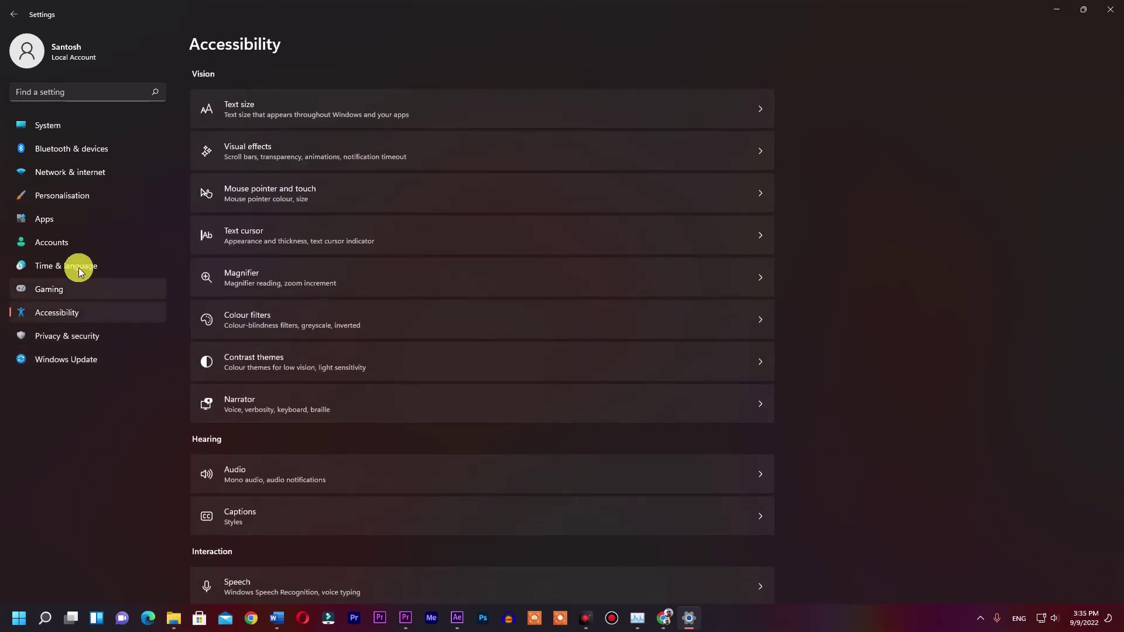
scroll(437, 462, down, 3)
Browse Gaming, Time & language, Accounts and Apps, then apply the light theme in Personalisation.
click(88, 293)
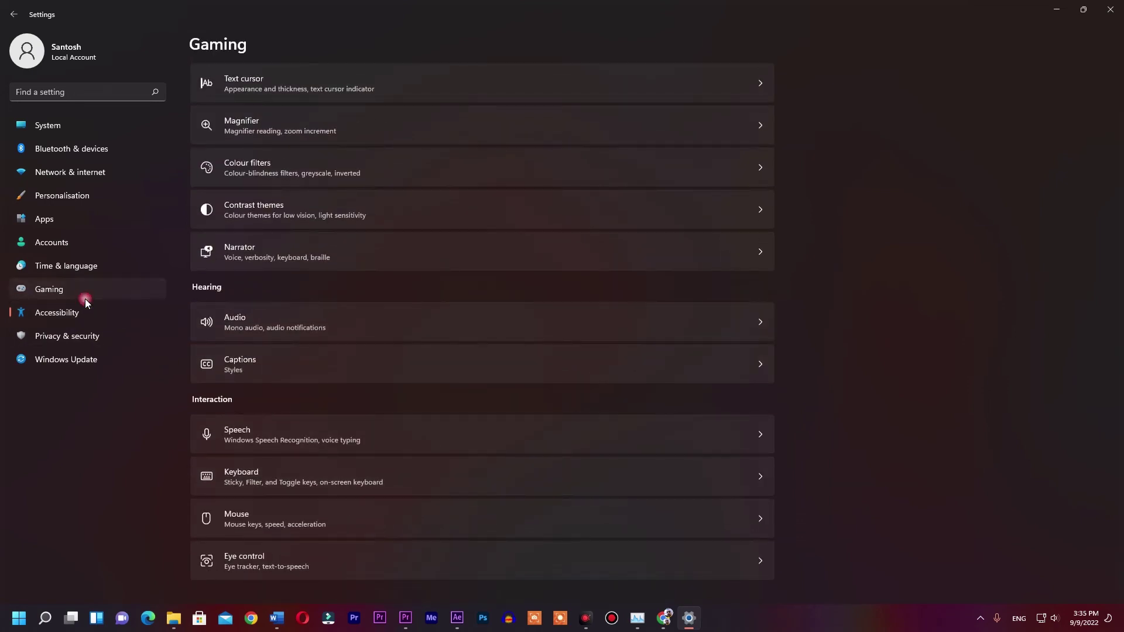
click(58, 266)
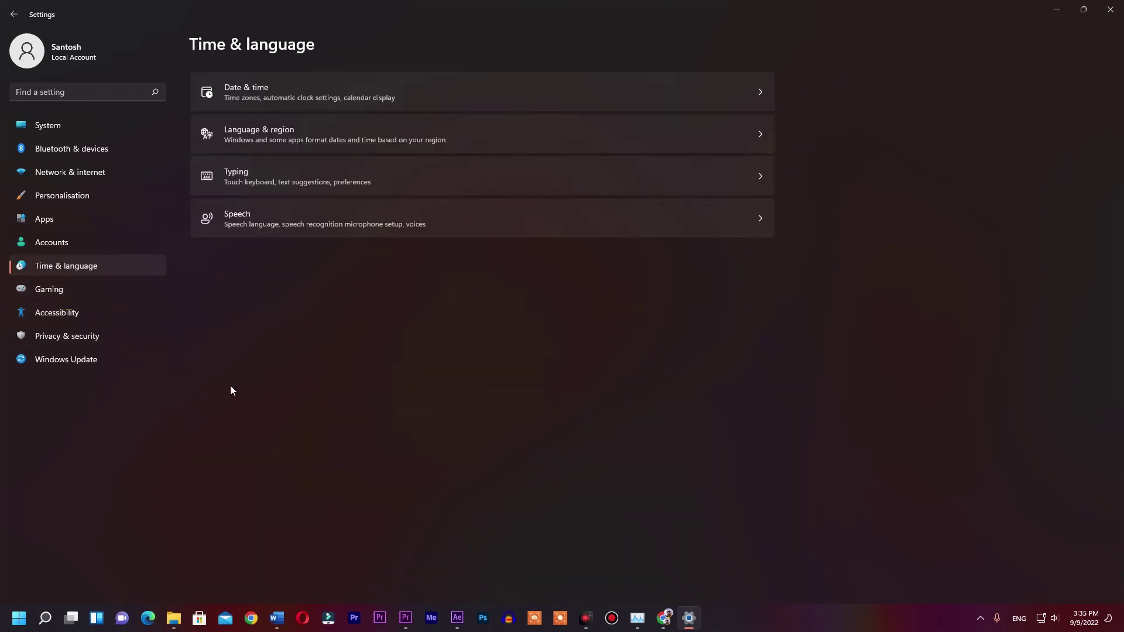
click(52, 239)
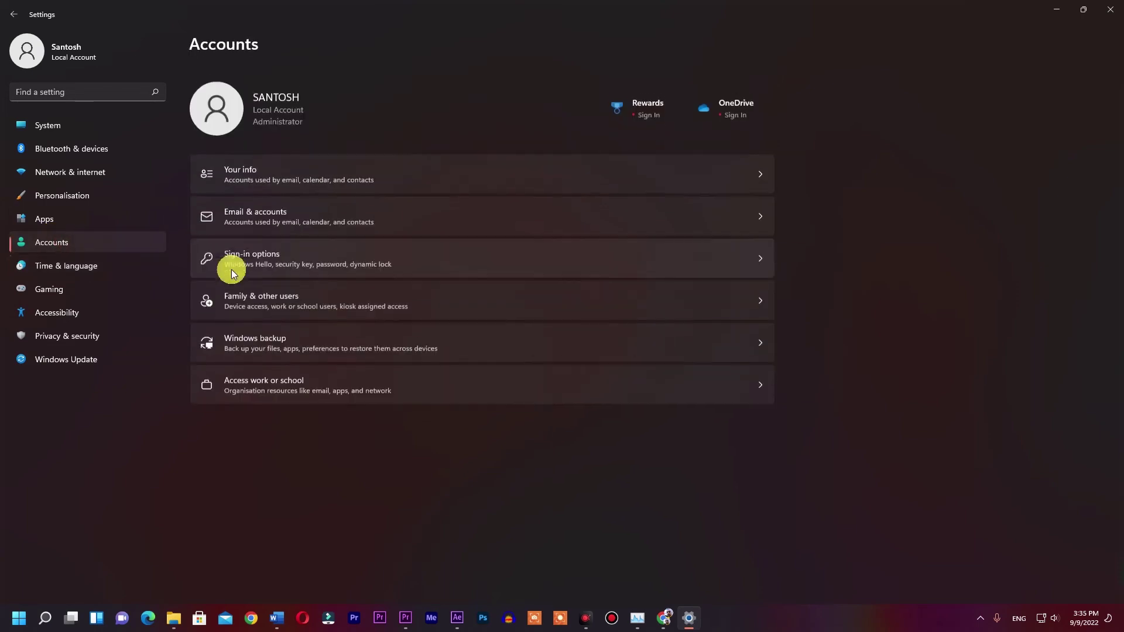
click(64, 218)
click(69, 196)
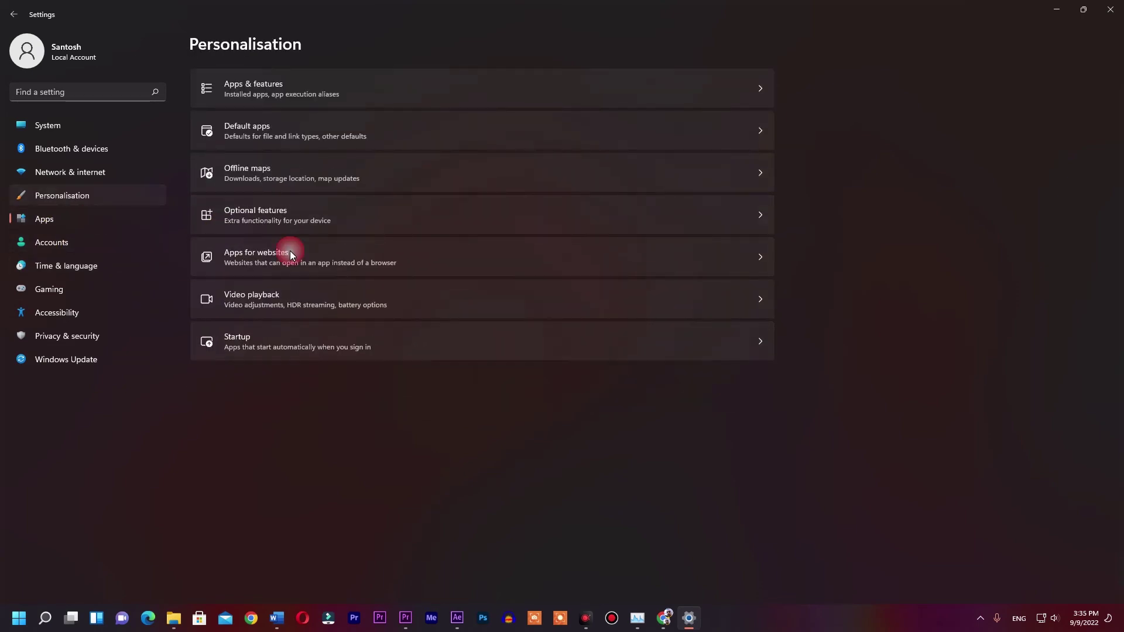
click(518, 120)
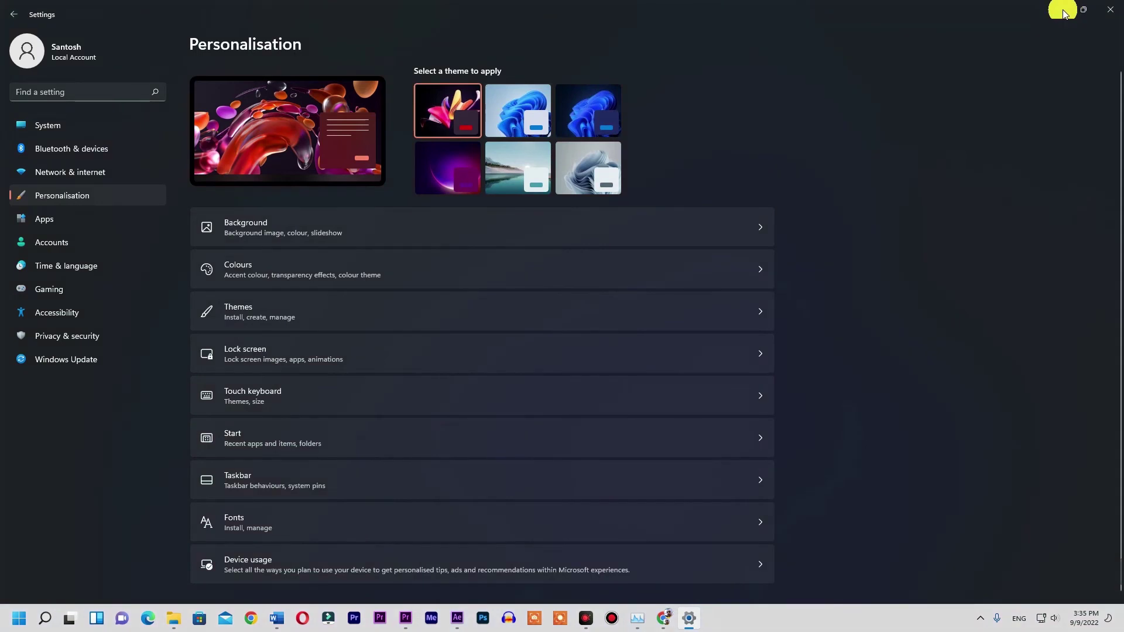
View the light theme in Premiere Pro and After Effects, closing After Effects without saving.
key(super+d)
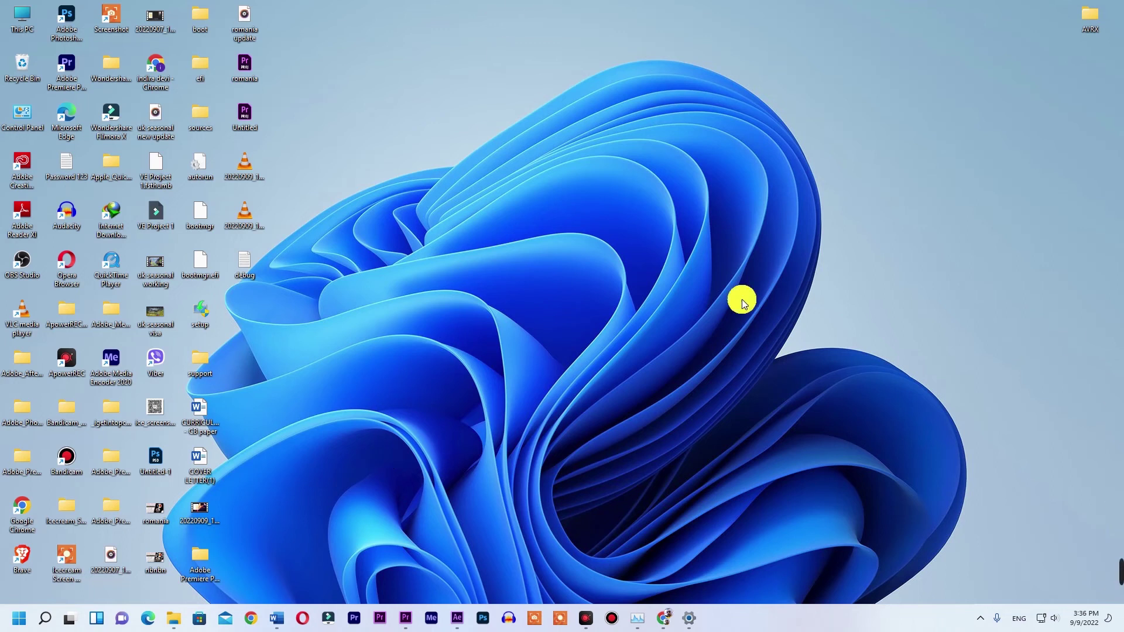
click(408, 622)
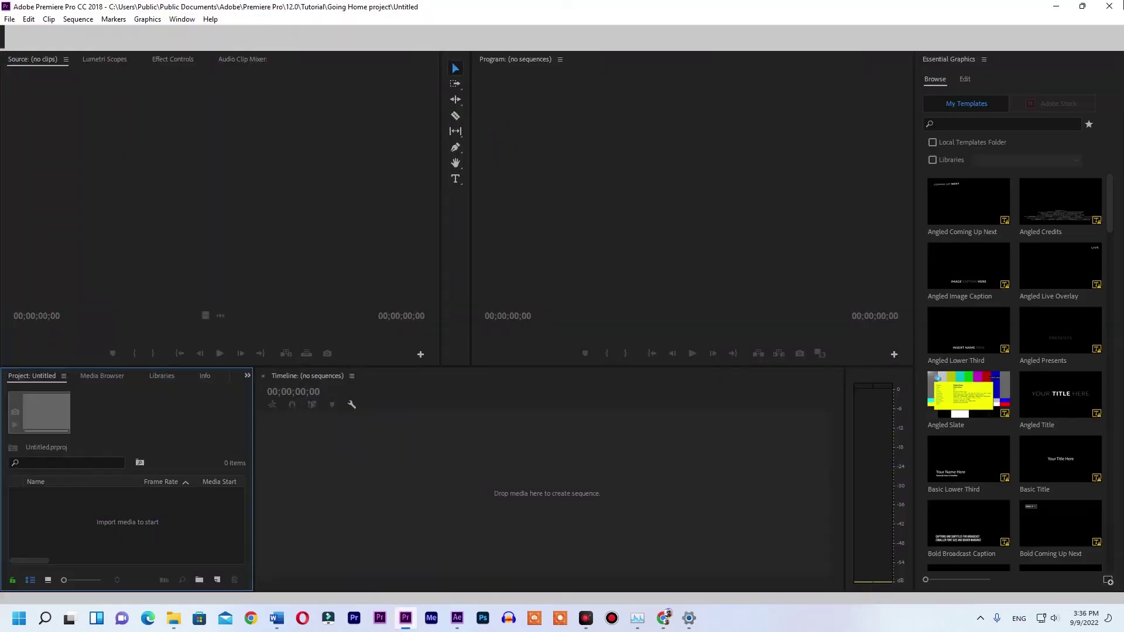
key(super+d)
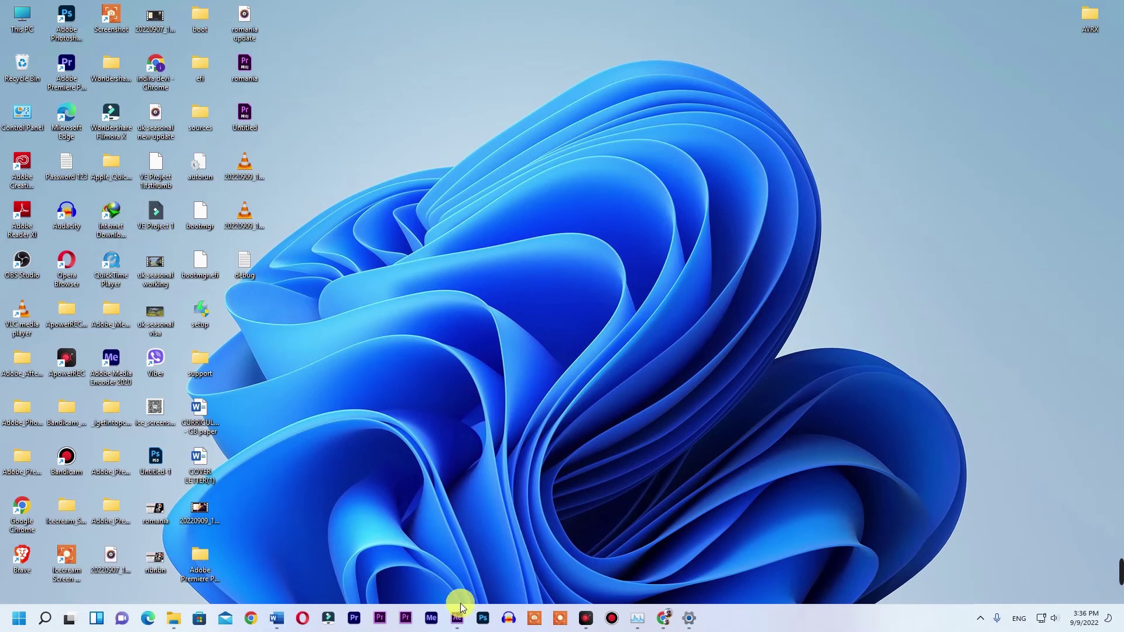
click(457, 617)
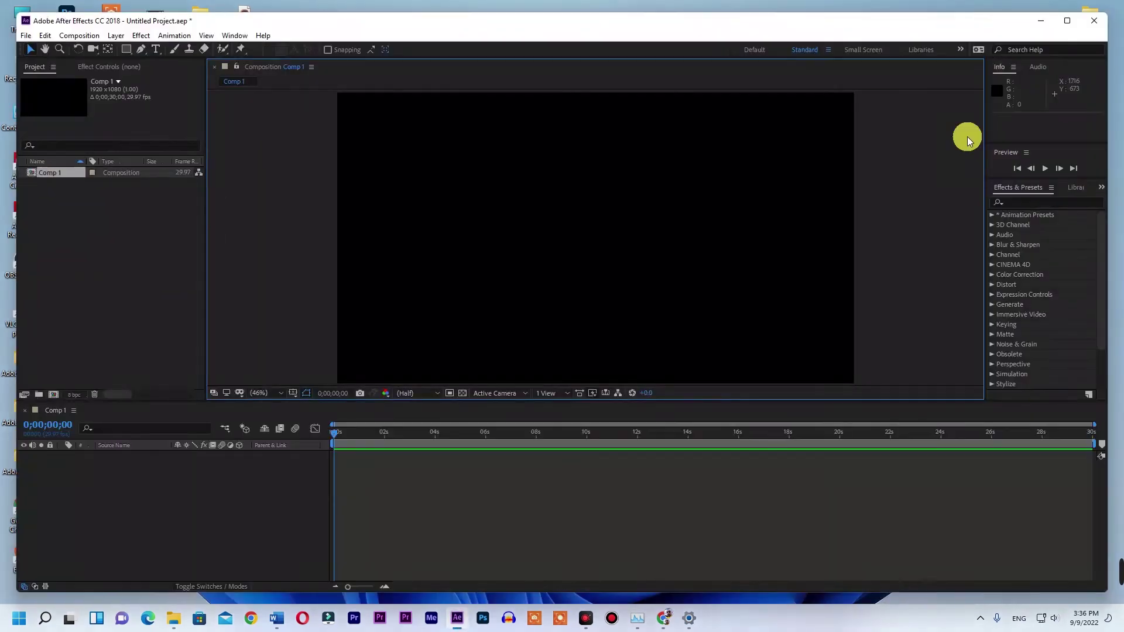
click(1083, 22)
click(582, 326)
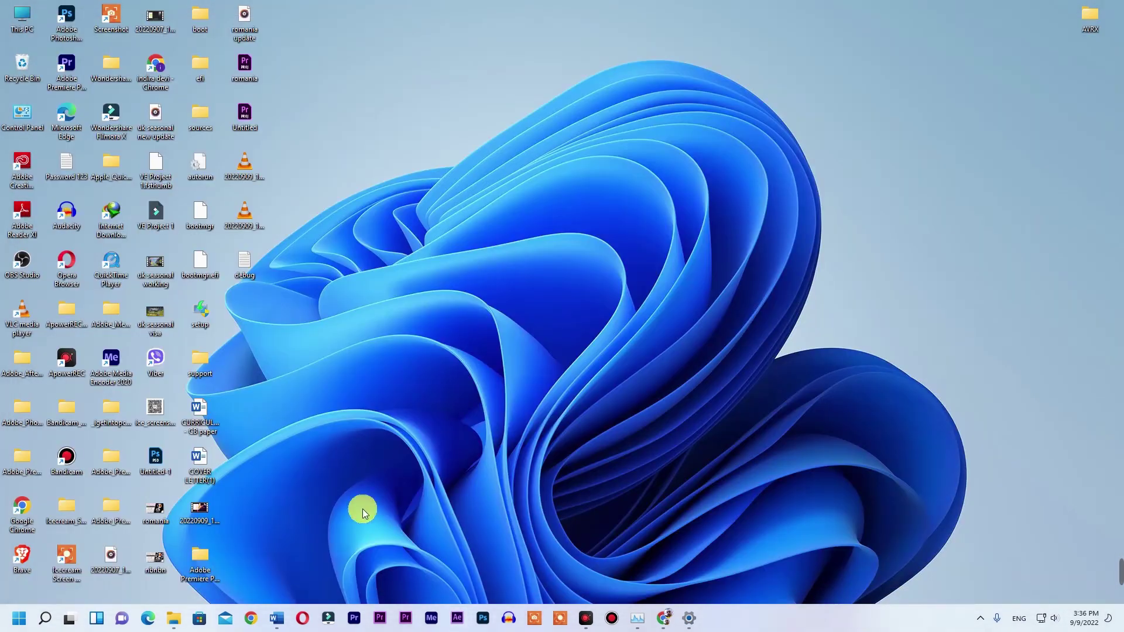
Check the light theme in Word and Chrome, then return to Settings on Personalisation.
click(276, 618)
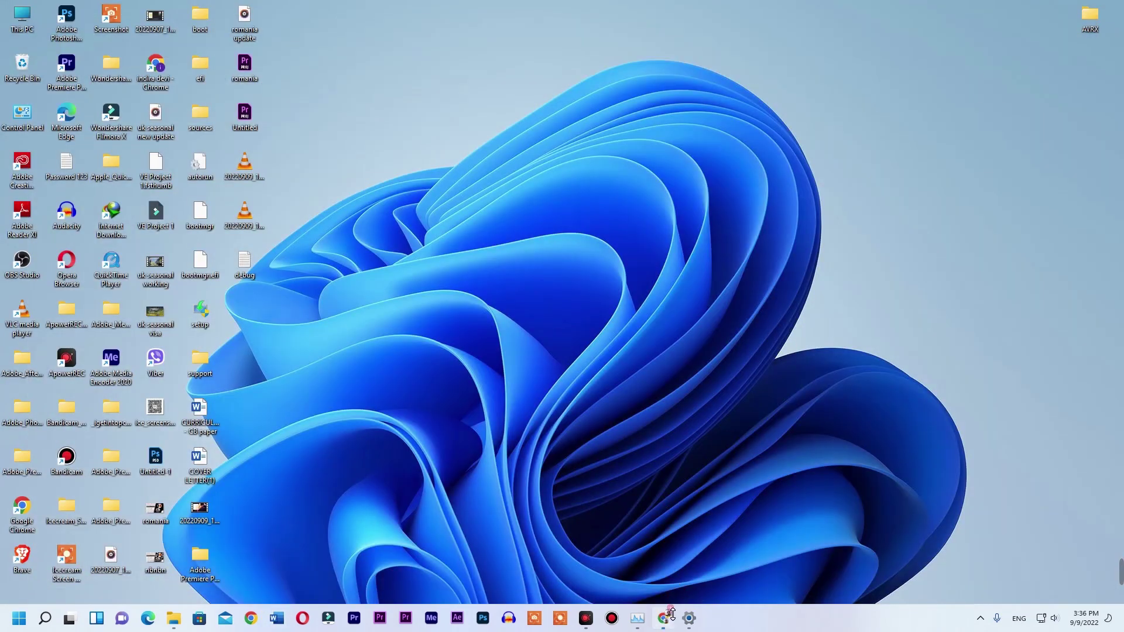
click(670, 616)
click(662, 620)
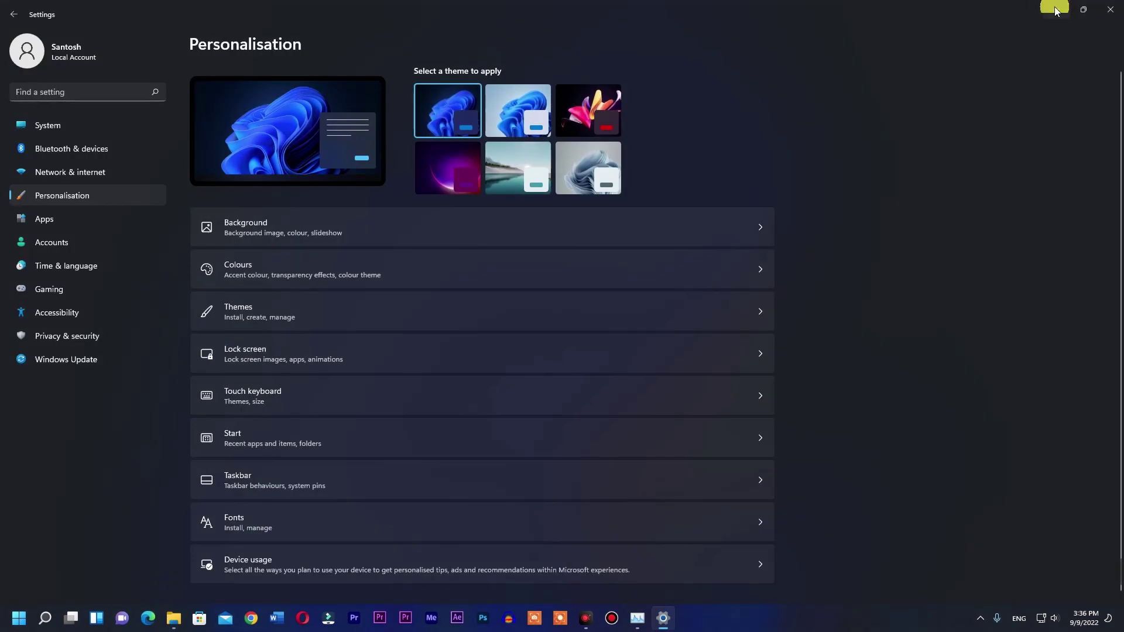
Apply the dark Windows theme, open This PC, then select the lake theme in Settings.
click(1057, 9)
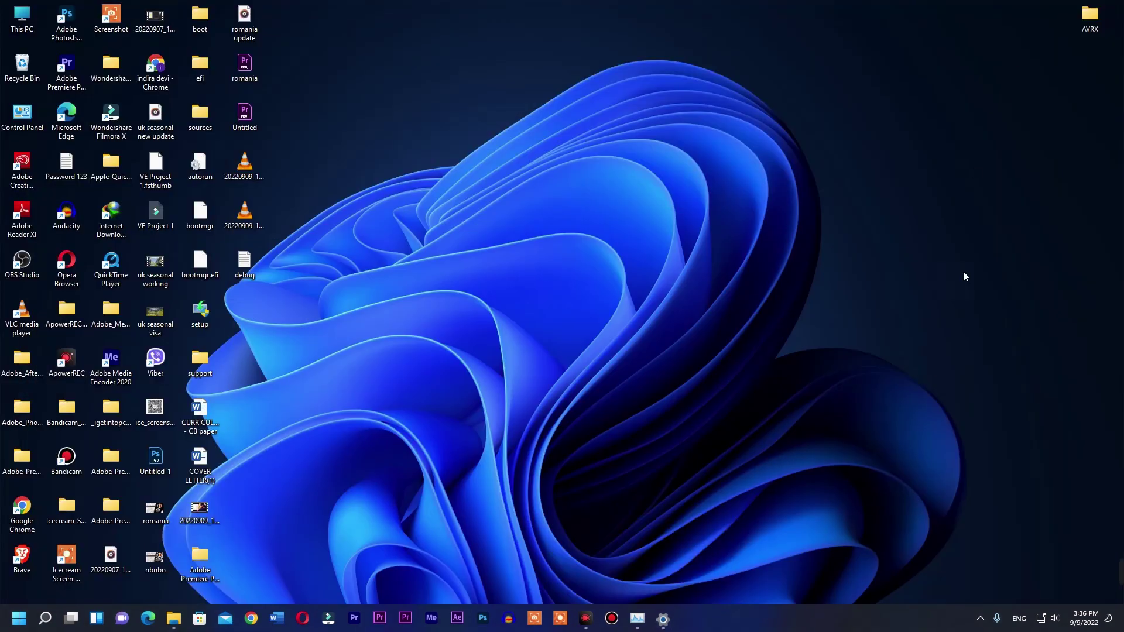
double_click(12, 33)
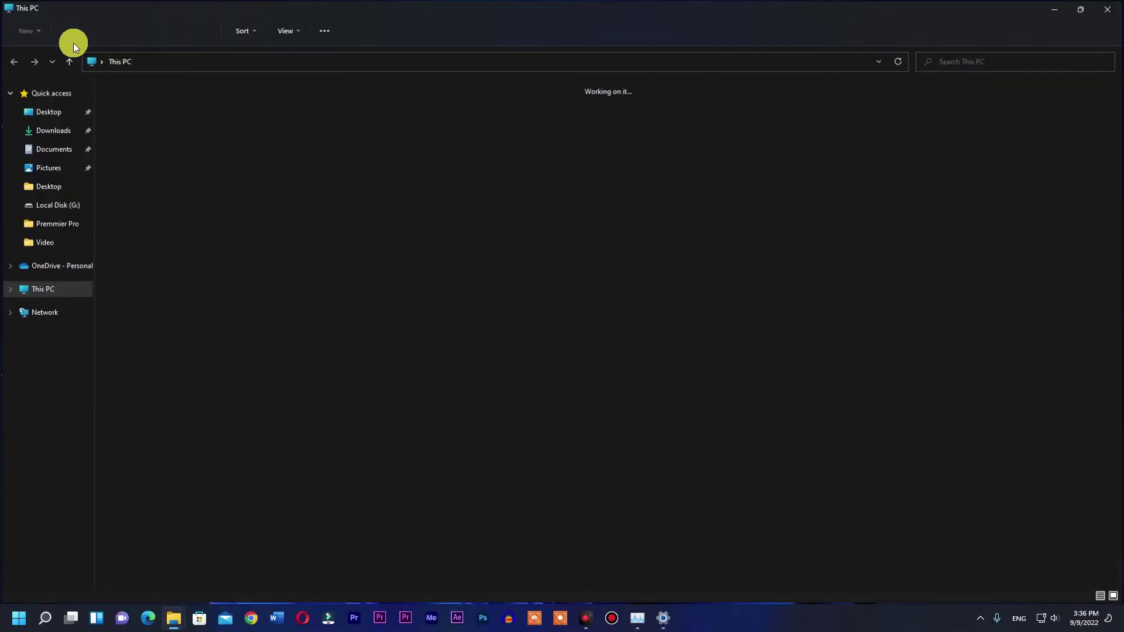
click(664, 619)
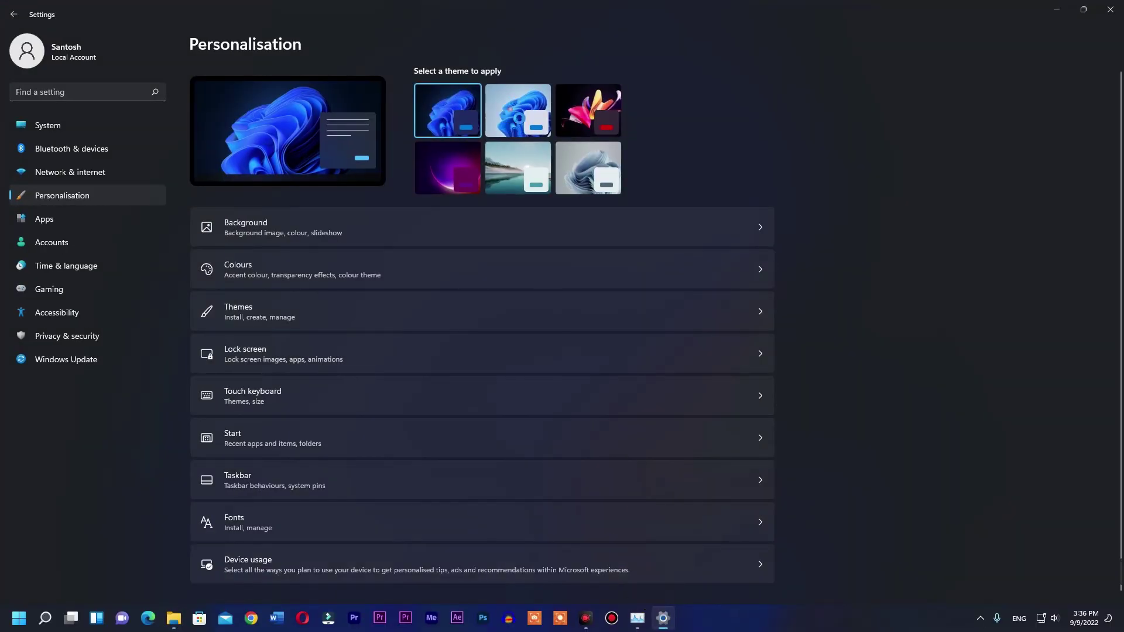
click(1057, 9)
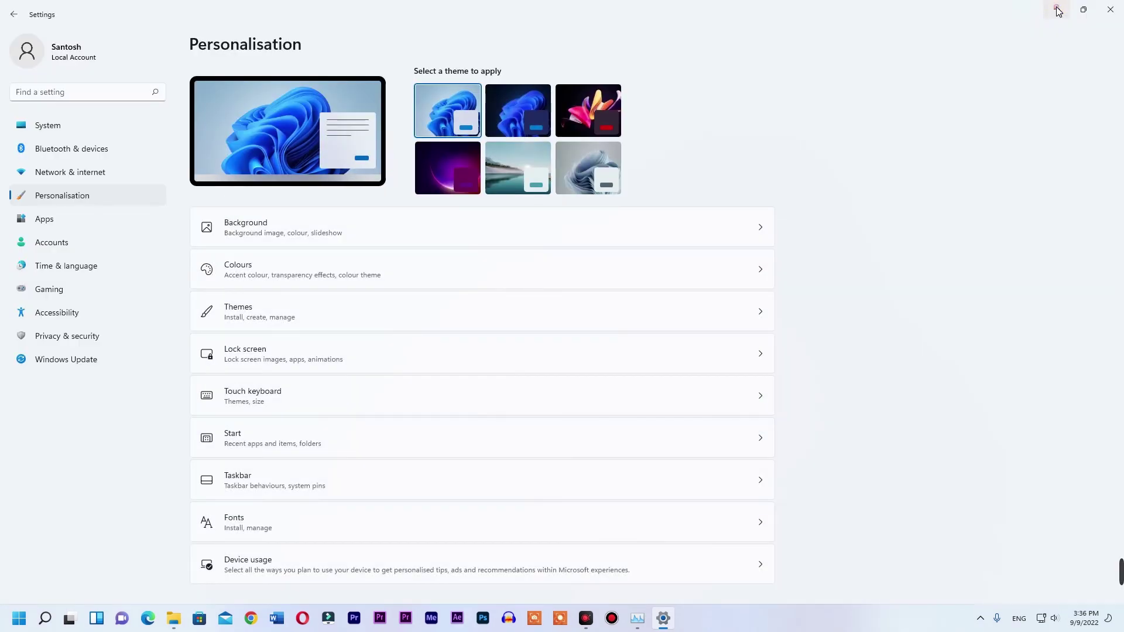
click(1057, 10)
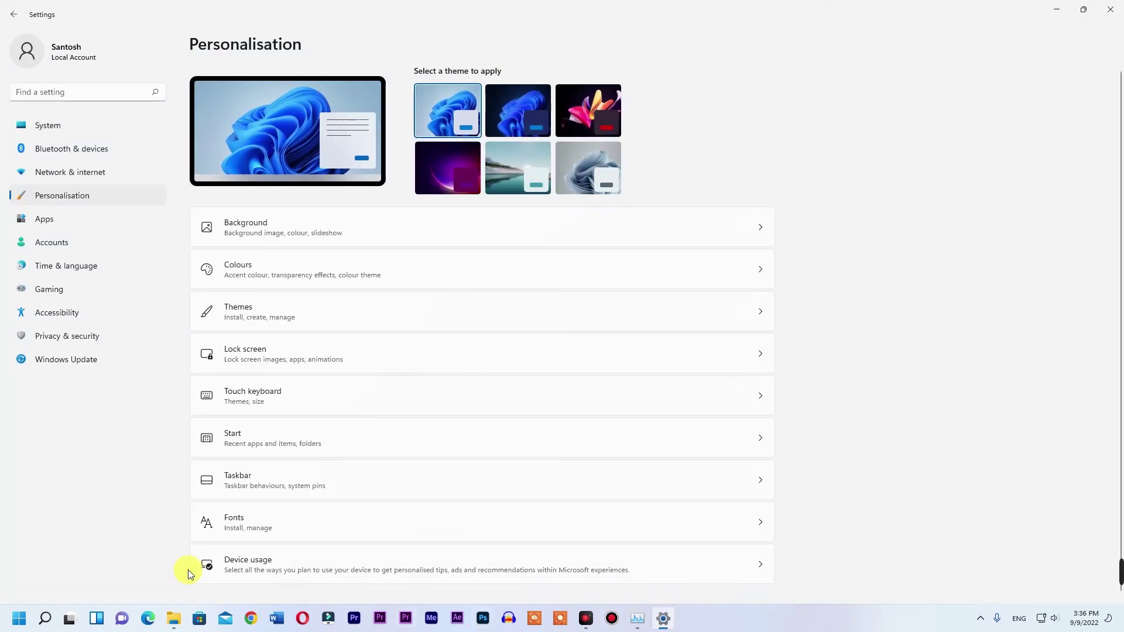
click(520, 170)
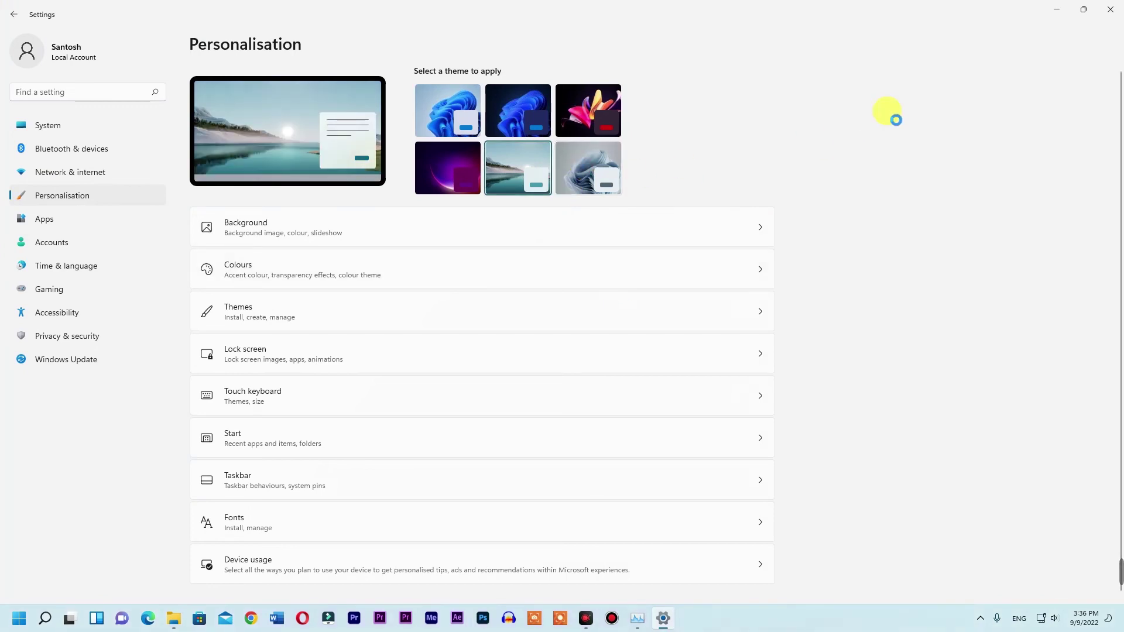
Open Taskbar settings from the taskbar's right-click menu.
click(1062, 8)
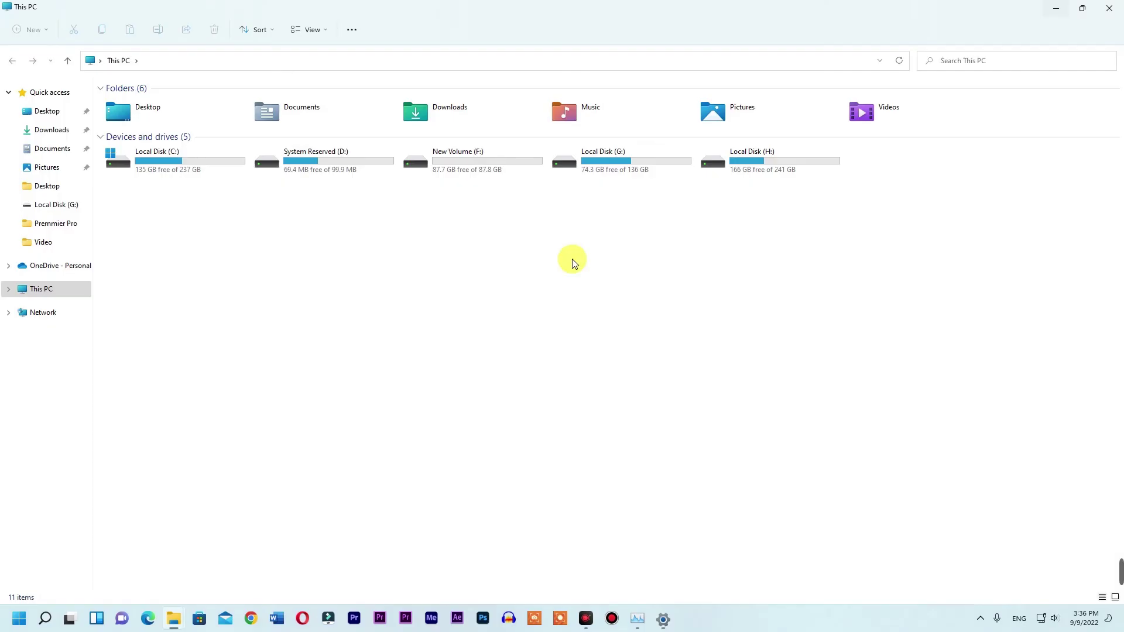
right_click(795, 612)
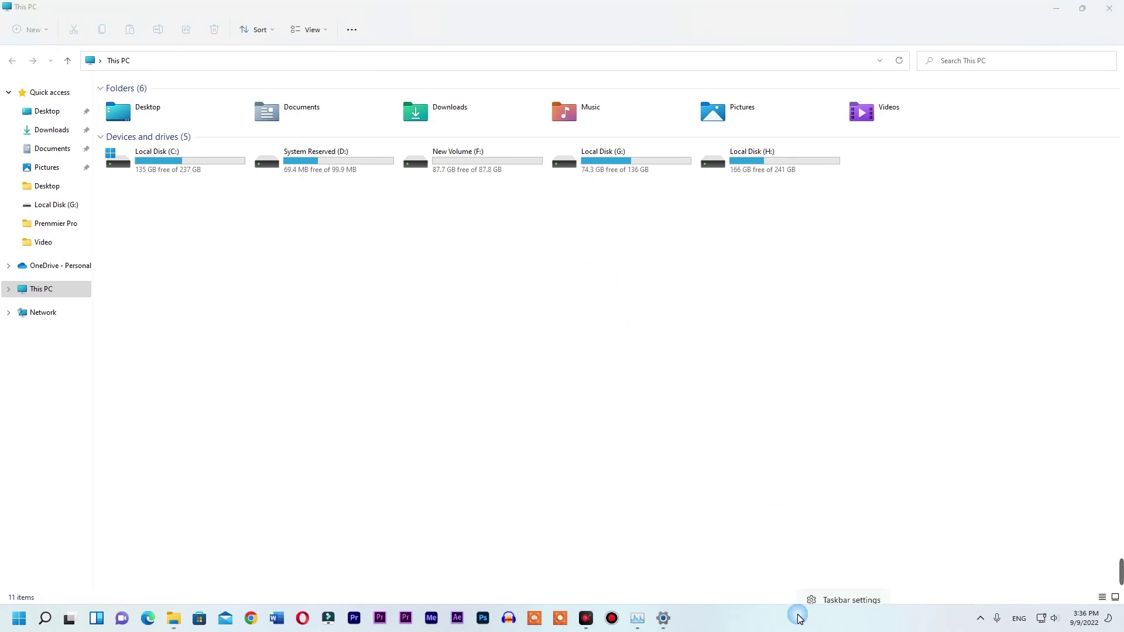
click(834, 597)
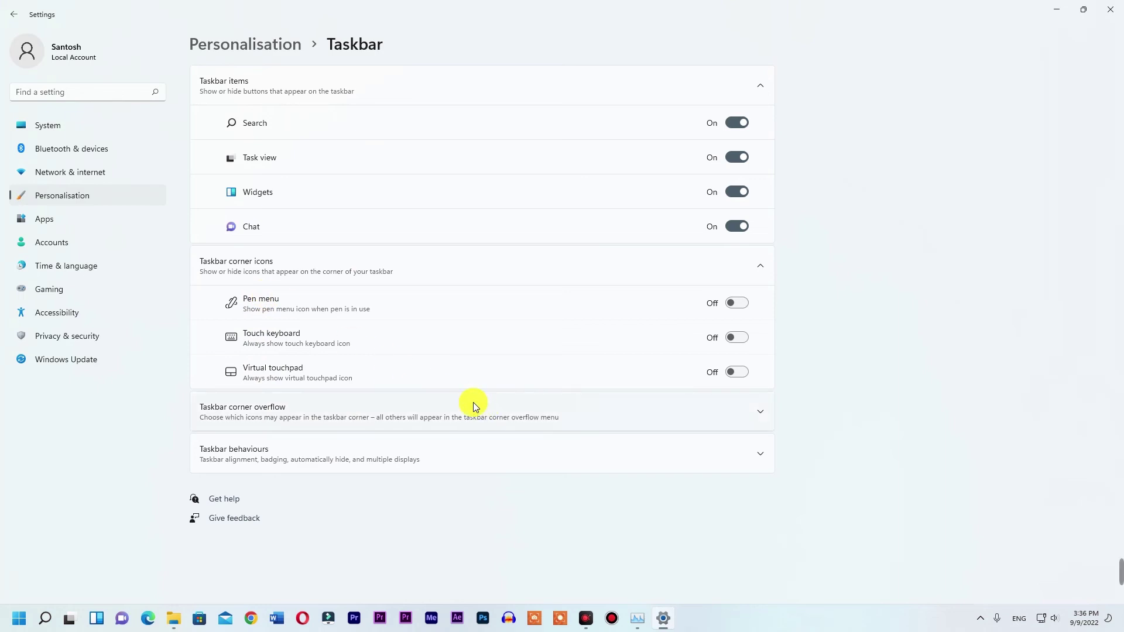
Set Taskbar alignment to Centre under Taskbar behaviours and close Settings.
click(341, 461)
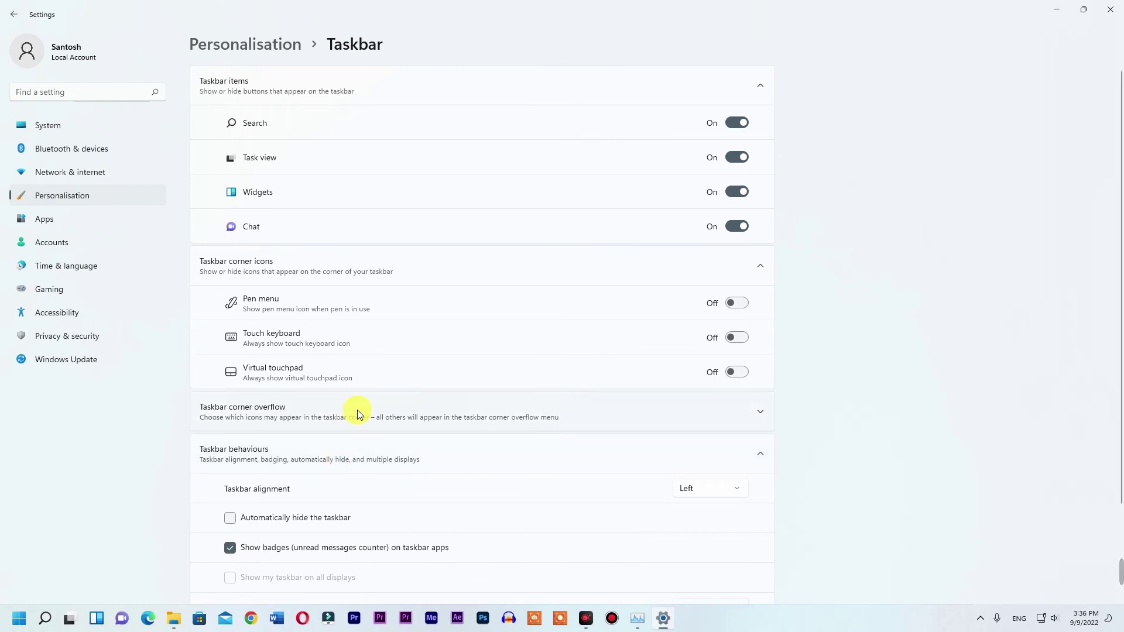
click(376, 427)
scroll(638, 446, down, 3)
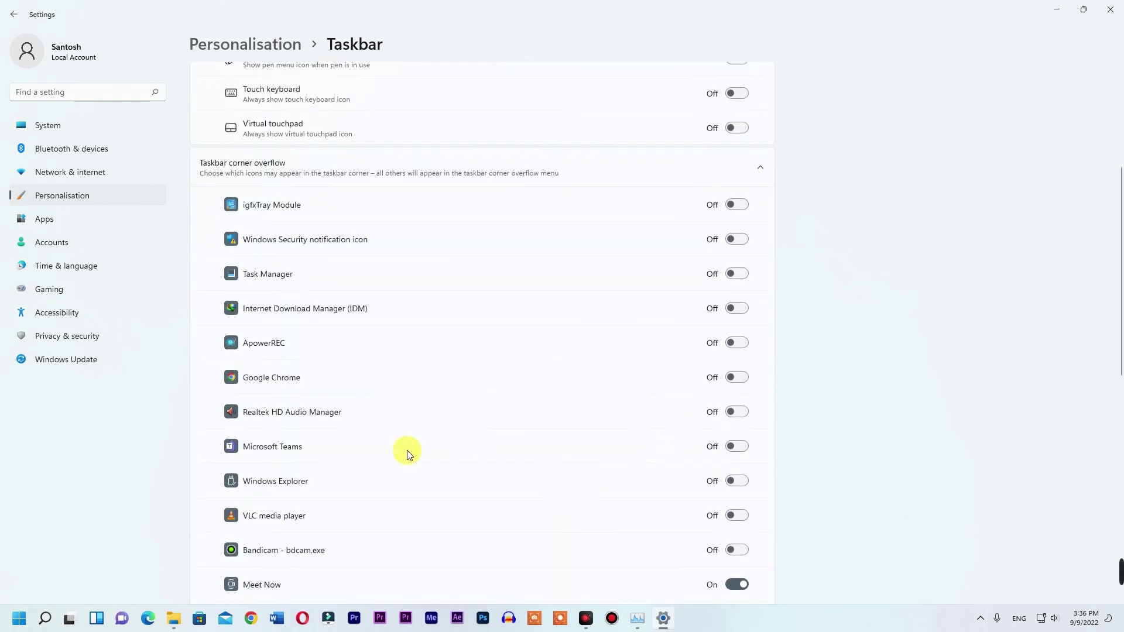
scroll(406, 451, up, 4)
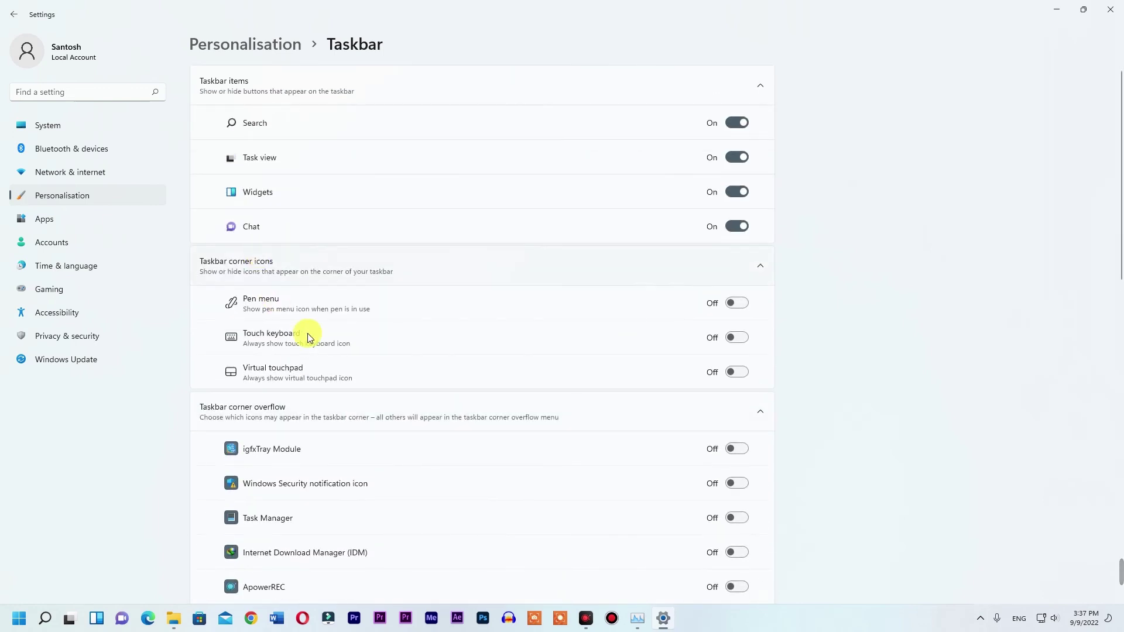
scroll(447, 501, down, 6)
scroll(447, 501, down, 6)
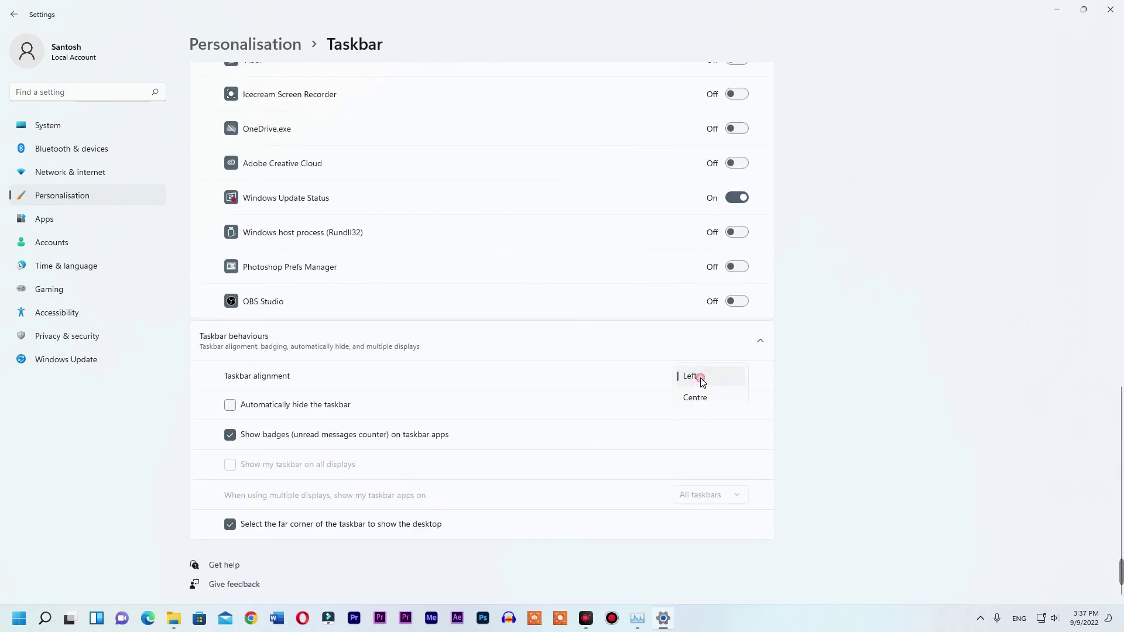
click(699, 398)
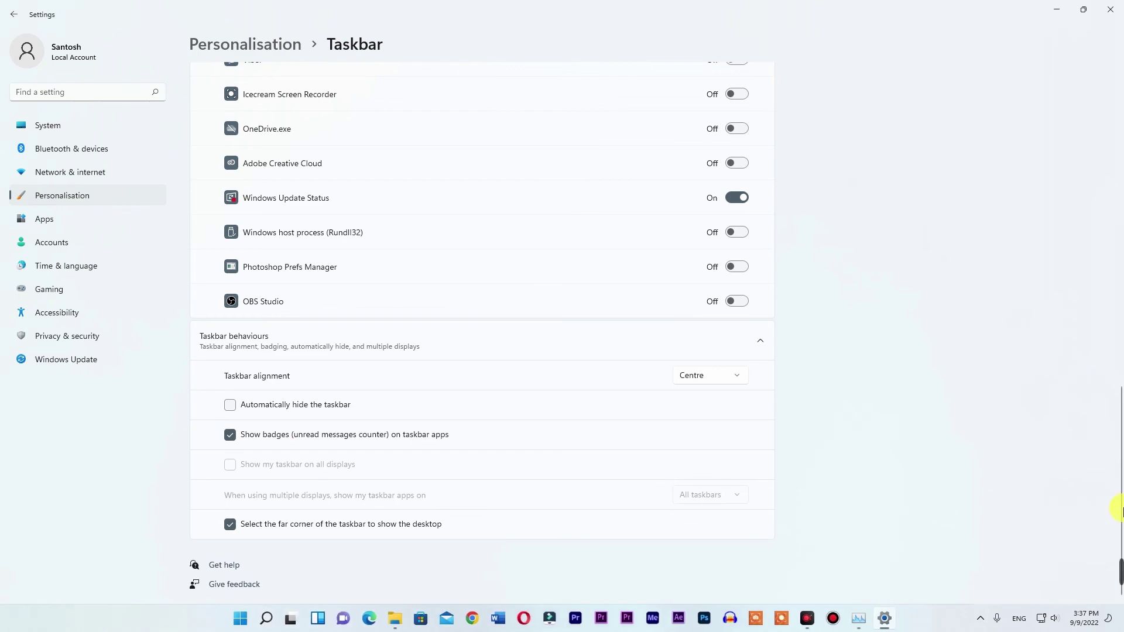
click(1111, 10)
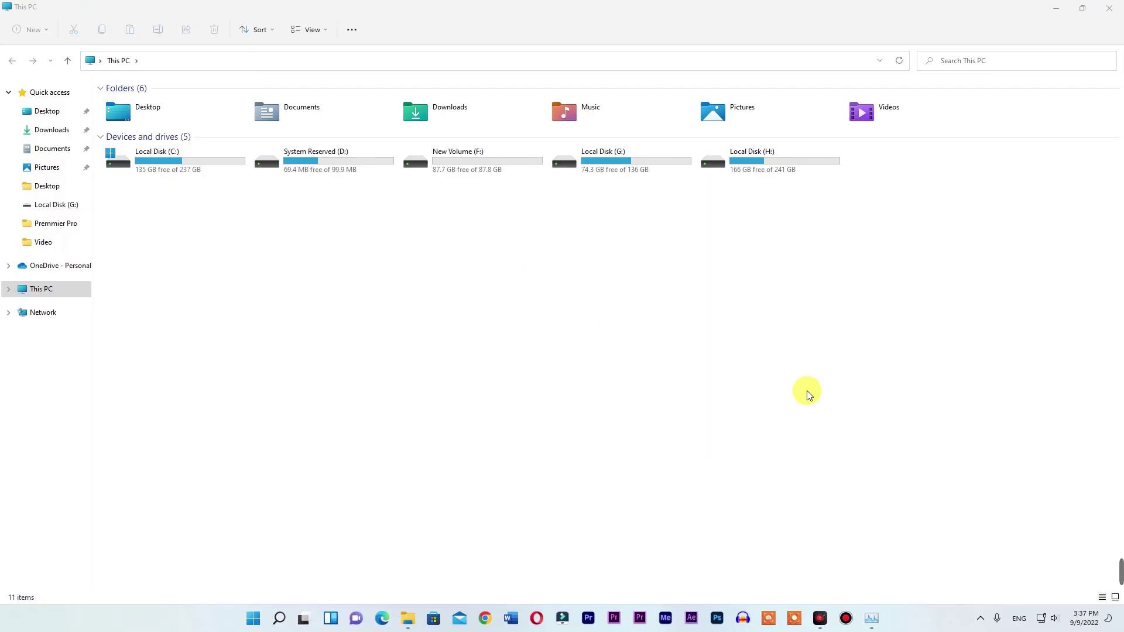
Close This PC and sort Task Manager processes by CPU, then memory, then CPU again.
click(1111, 9)
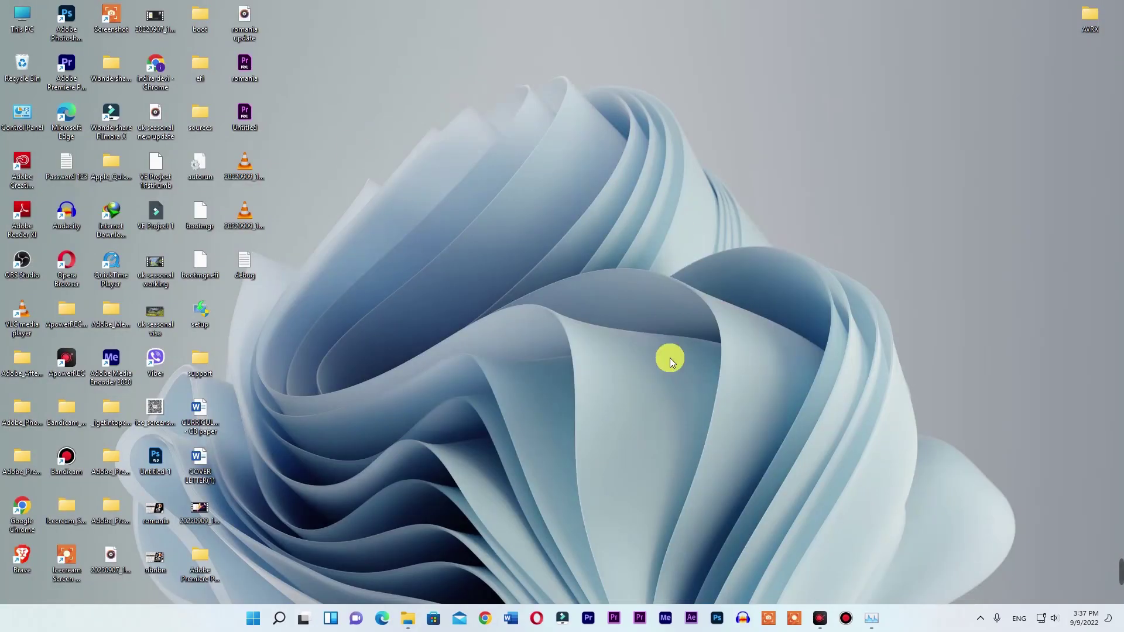
click(872, 619)
click(280, 165)
click(304, 169)
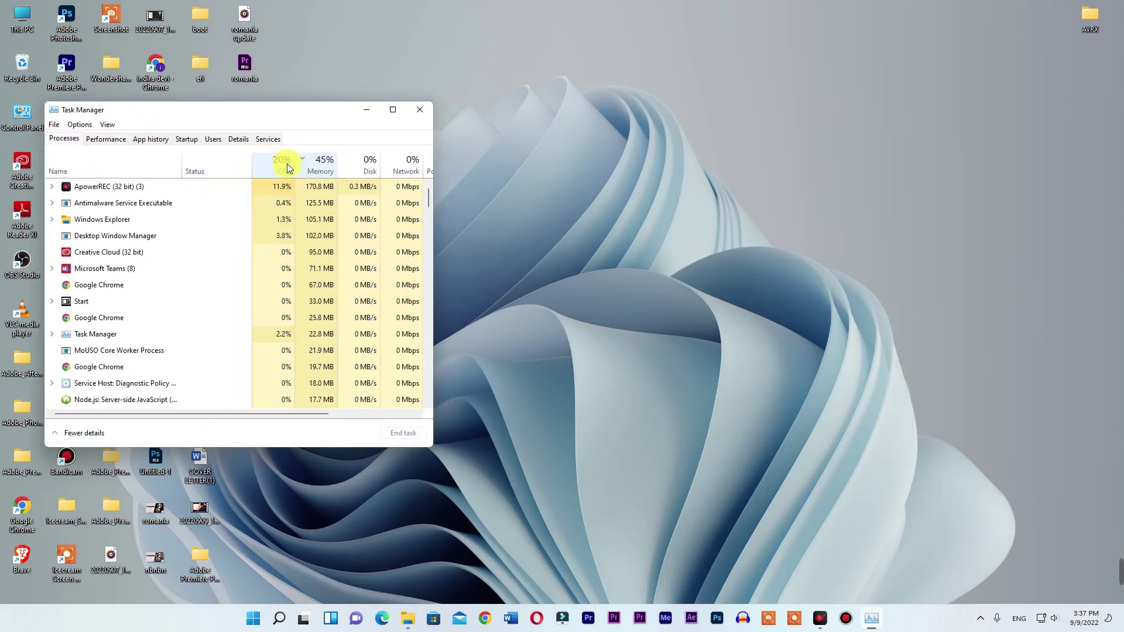
click(287, 166)
Review the CPU and Memory performance graphs, then close Task Manager.
click(107, 141)
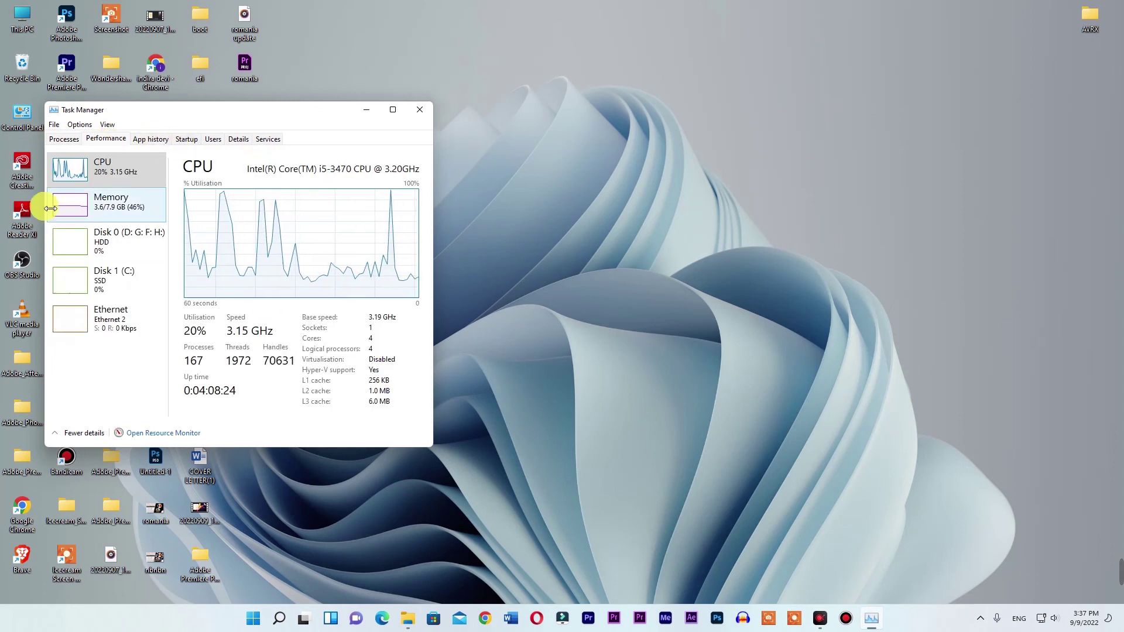
click(113, 211)
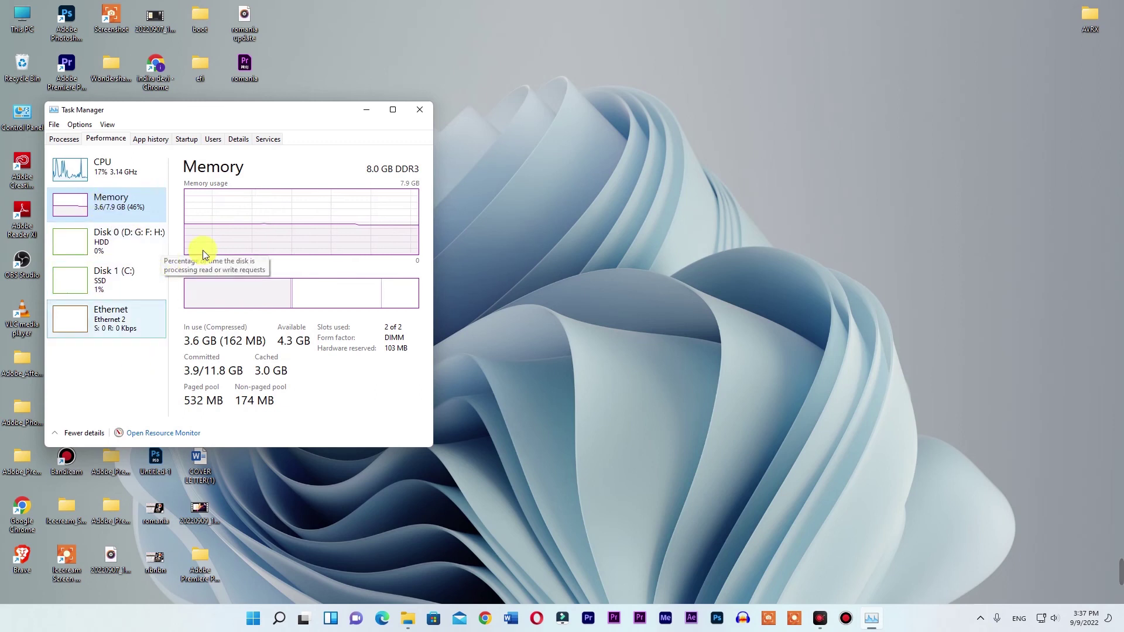
click(419, 110)
Refresh the desktop twice from its right-click menu and open the Start menu.
right_click(444, 121)
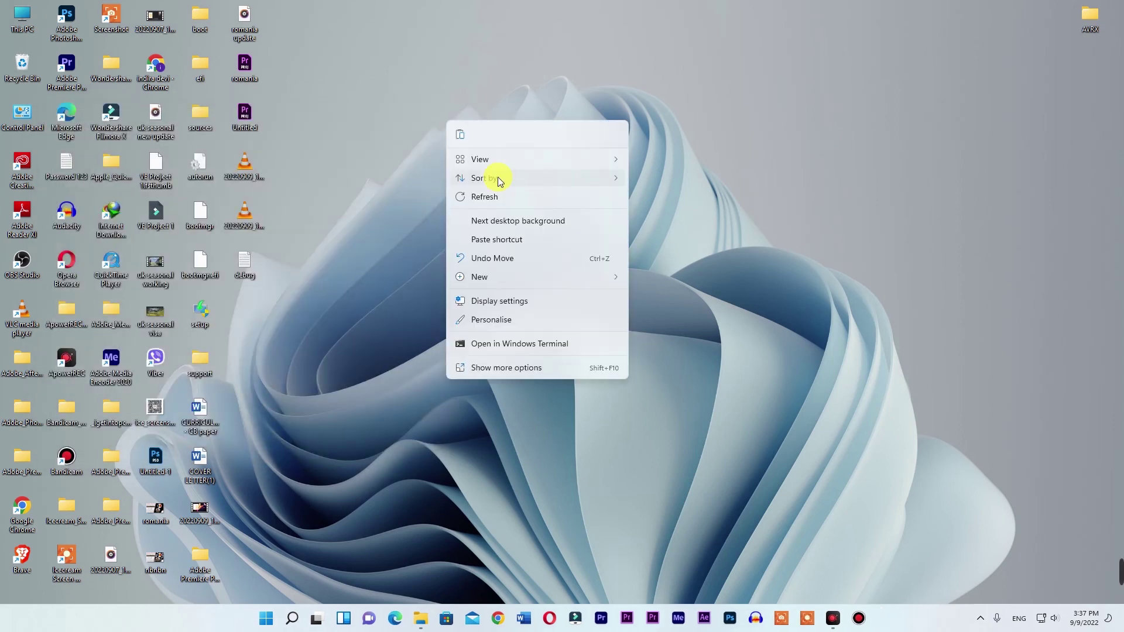
click(507, 198)
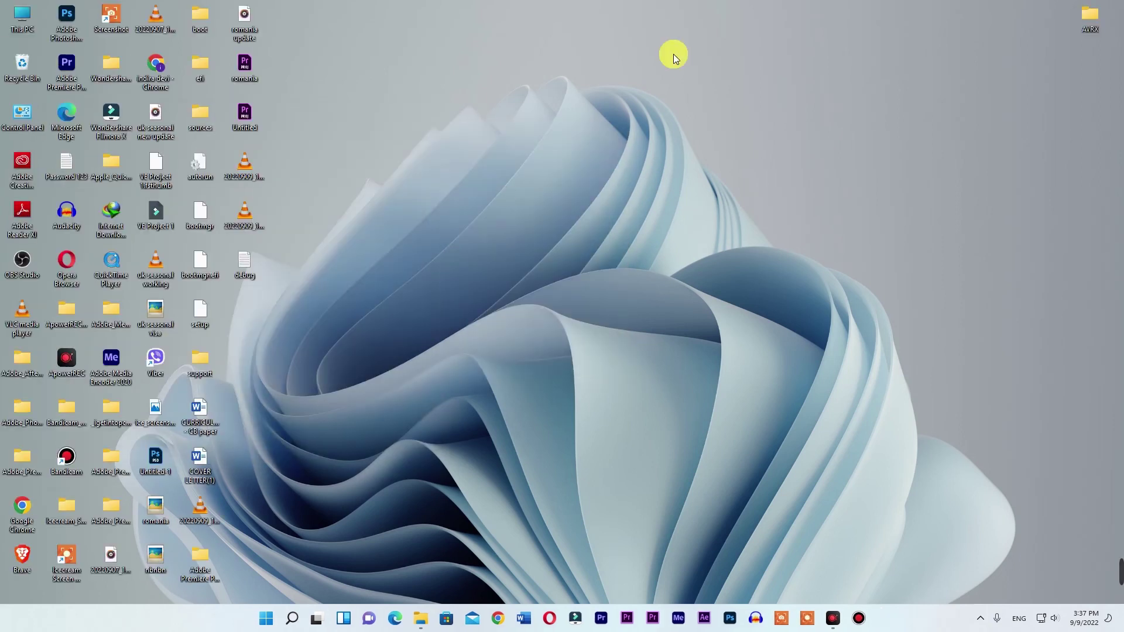
right_click(409, 269)
click(460, 340)
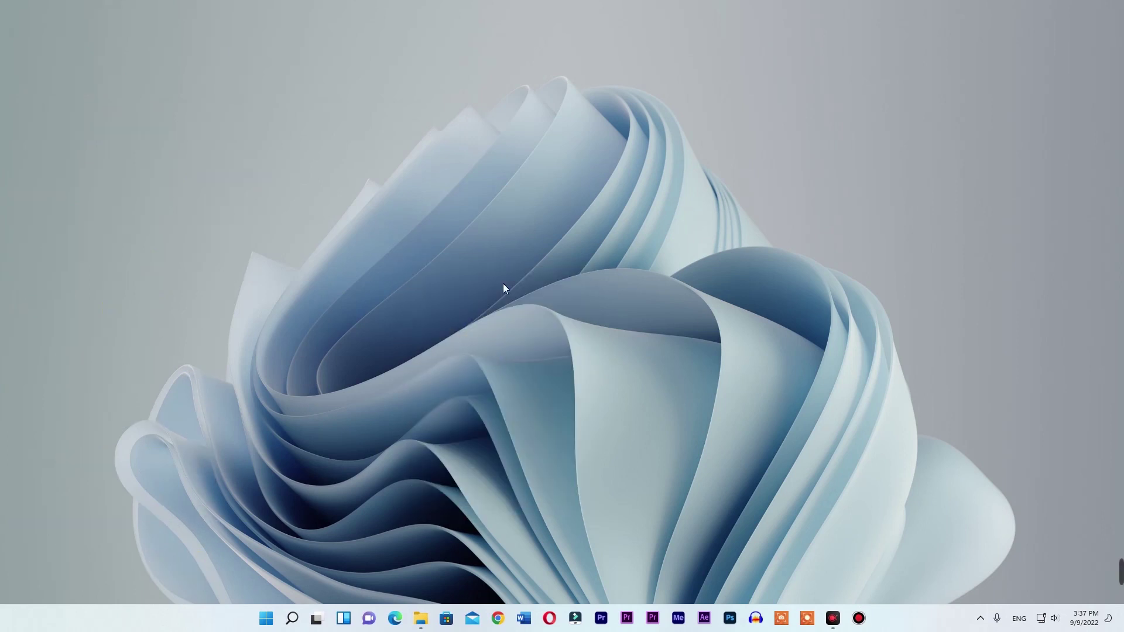
click(265, 625)
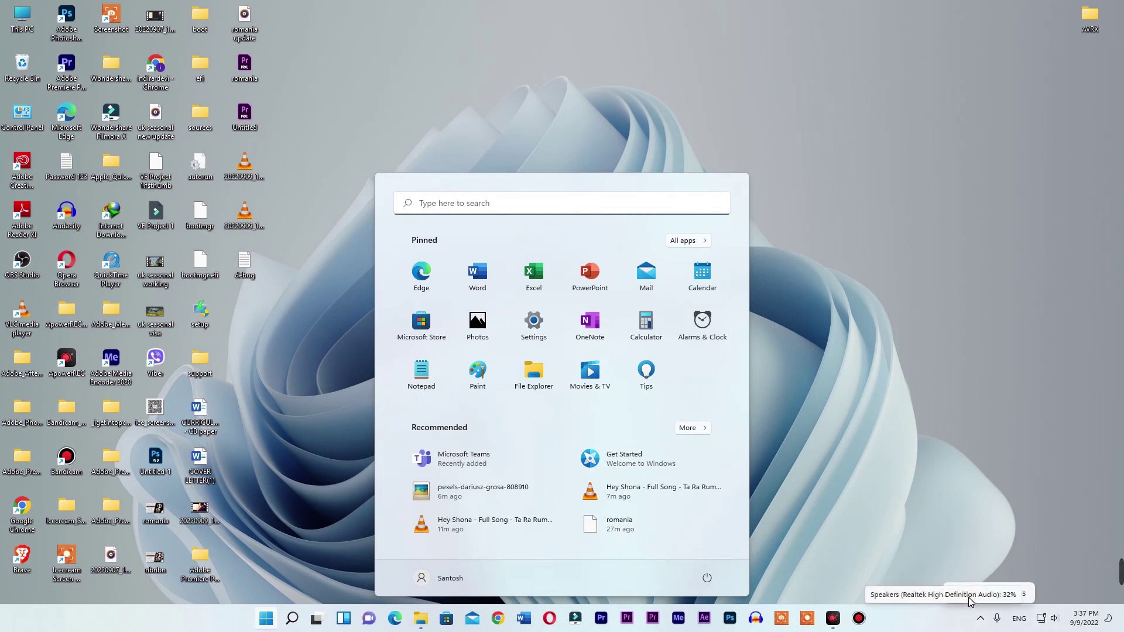
Open Taskbar settings and expand the corner overflow apps list.
right_click(911, 624)
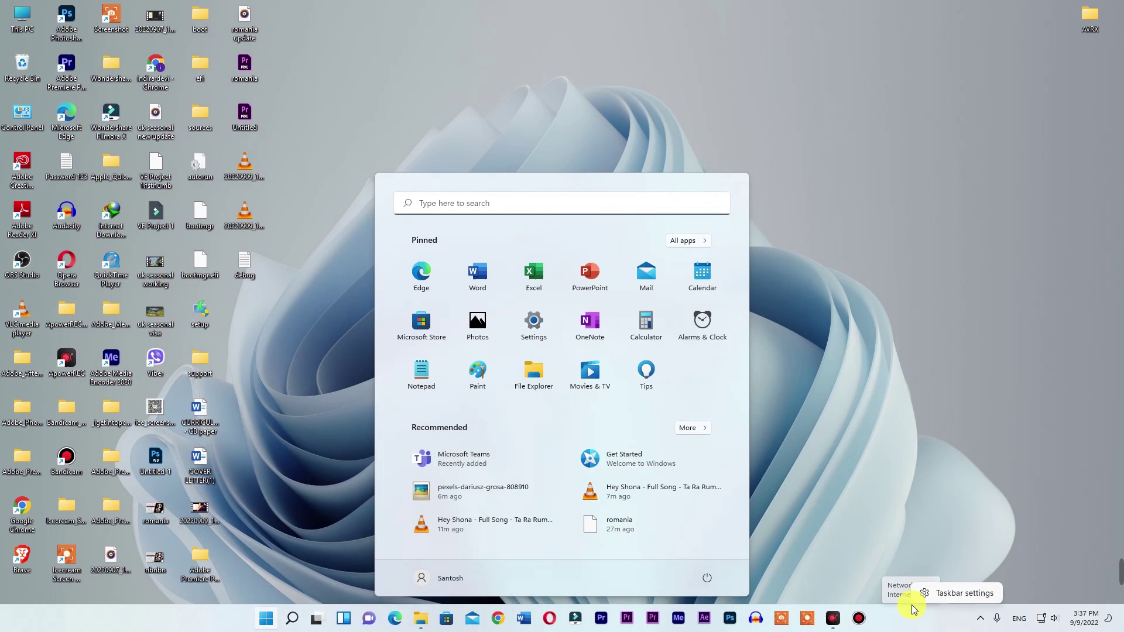
click(958, 594)
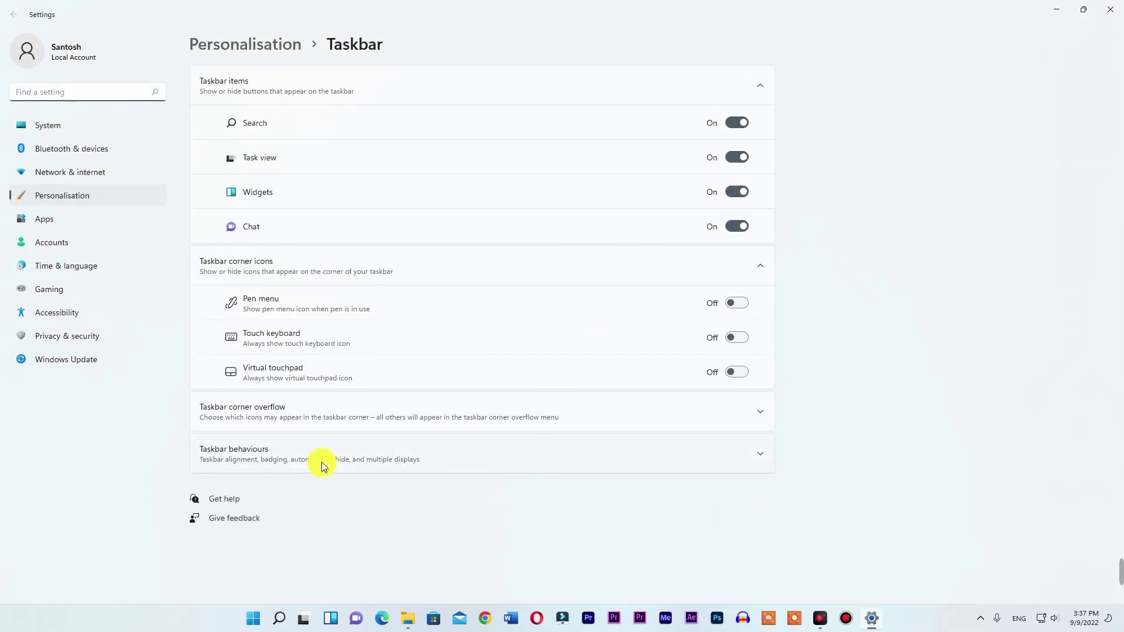
click(317, 416)
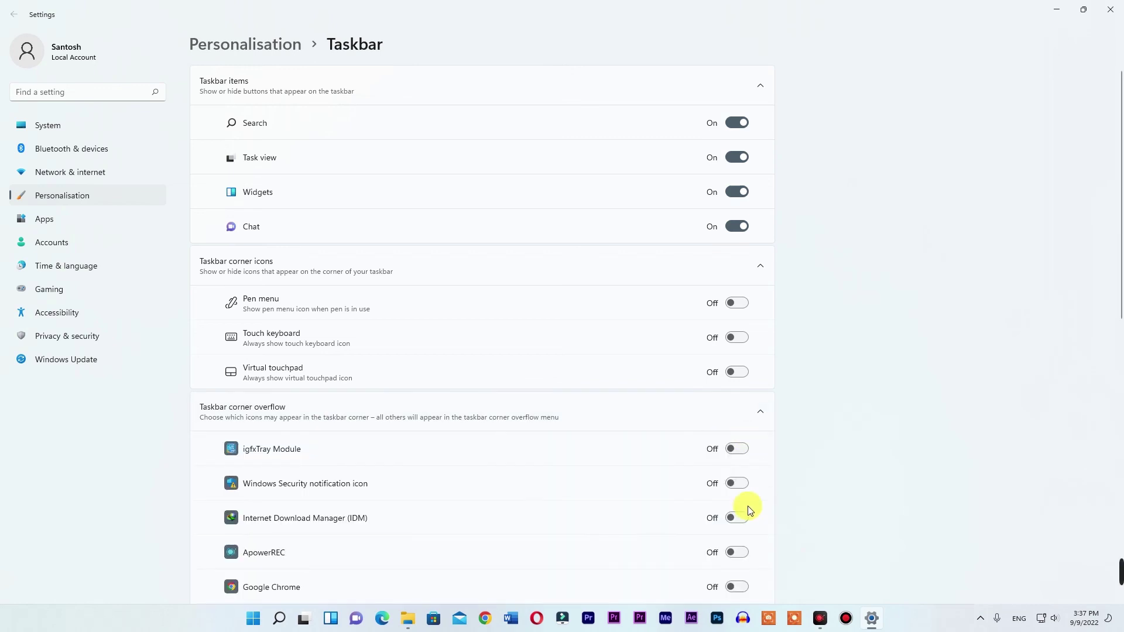
scroll(761, 476, down, 8)
scroll(761, 479, down, 2)
Switch taskbar alignment to Left, back to Centre, and close Settings.
click(635, 519)
scroll(682, 526, down, 1)
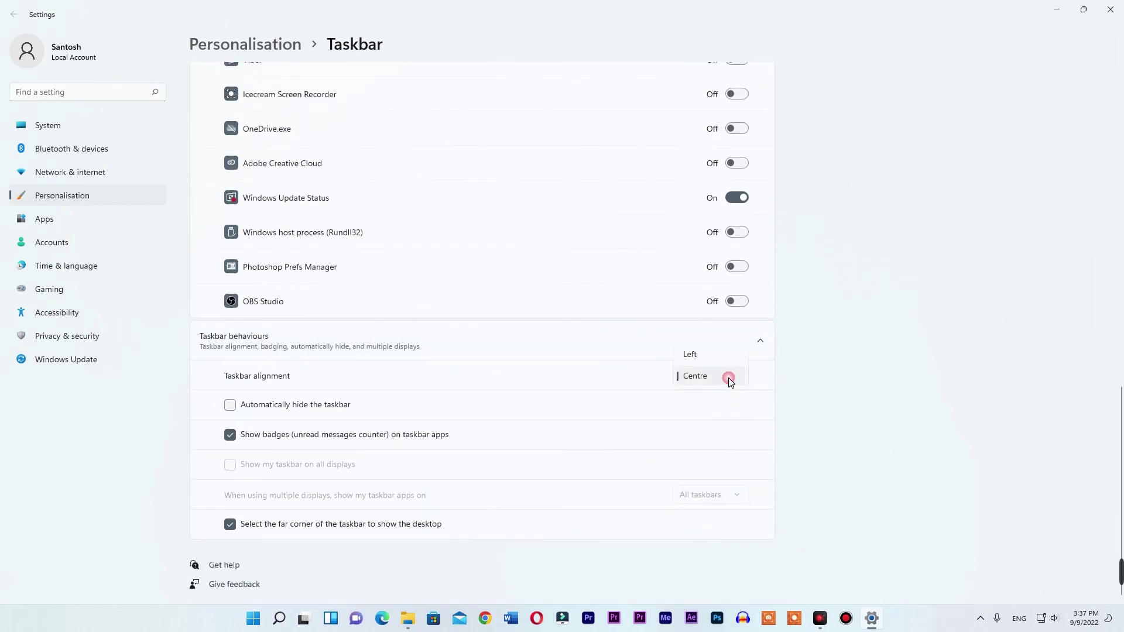
click(697, 354)
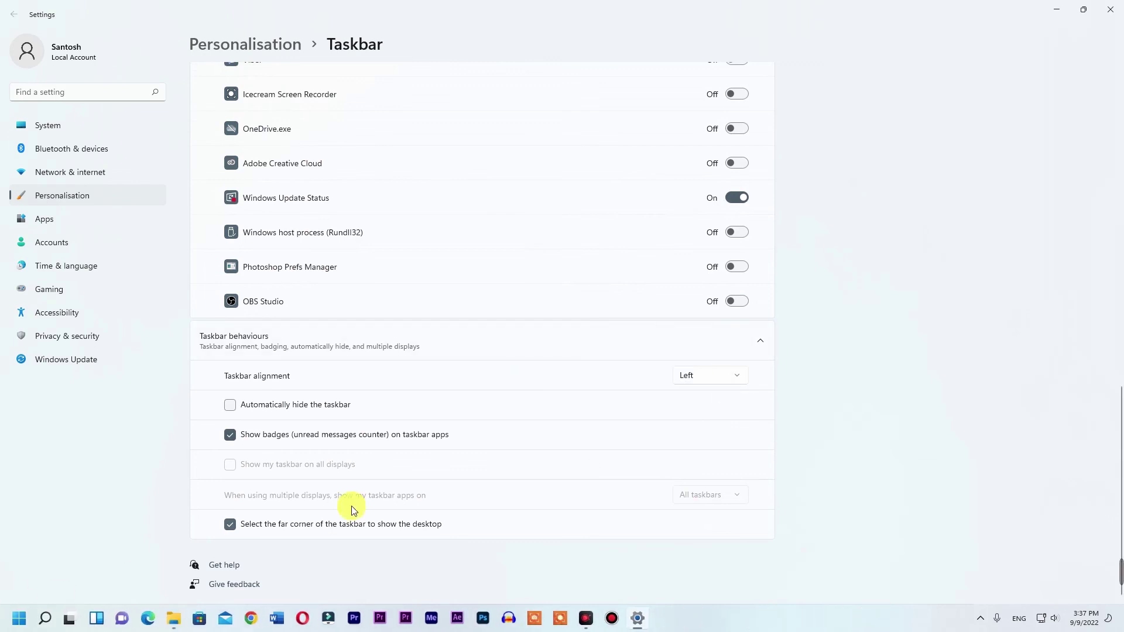
click(703, 380)
click(705, 397)
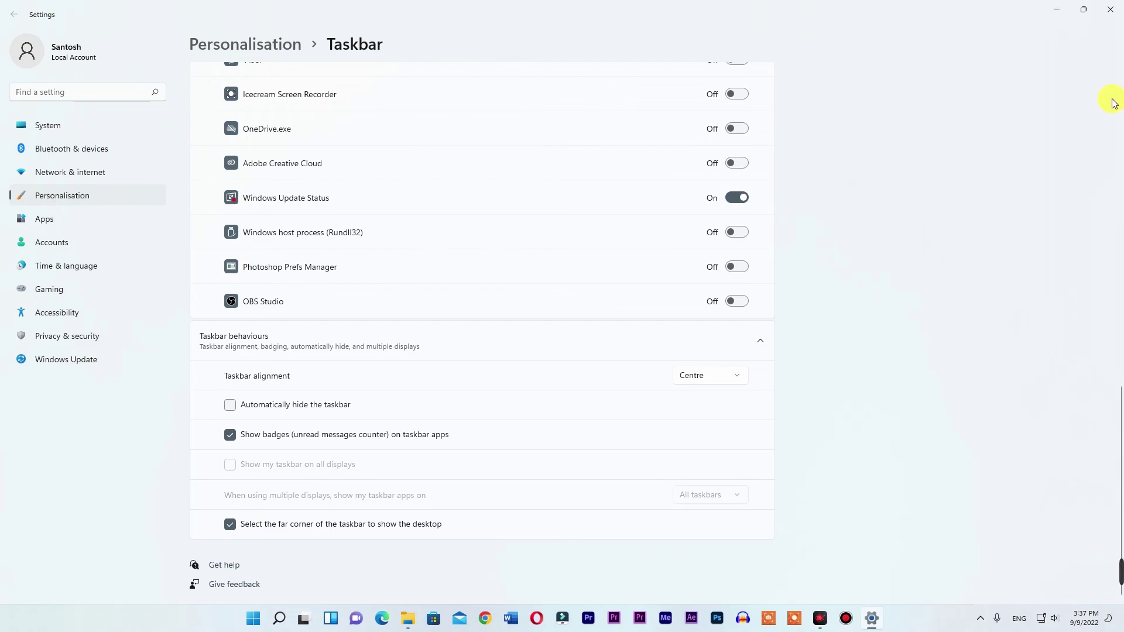
click(1105, 18)
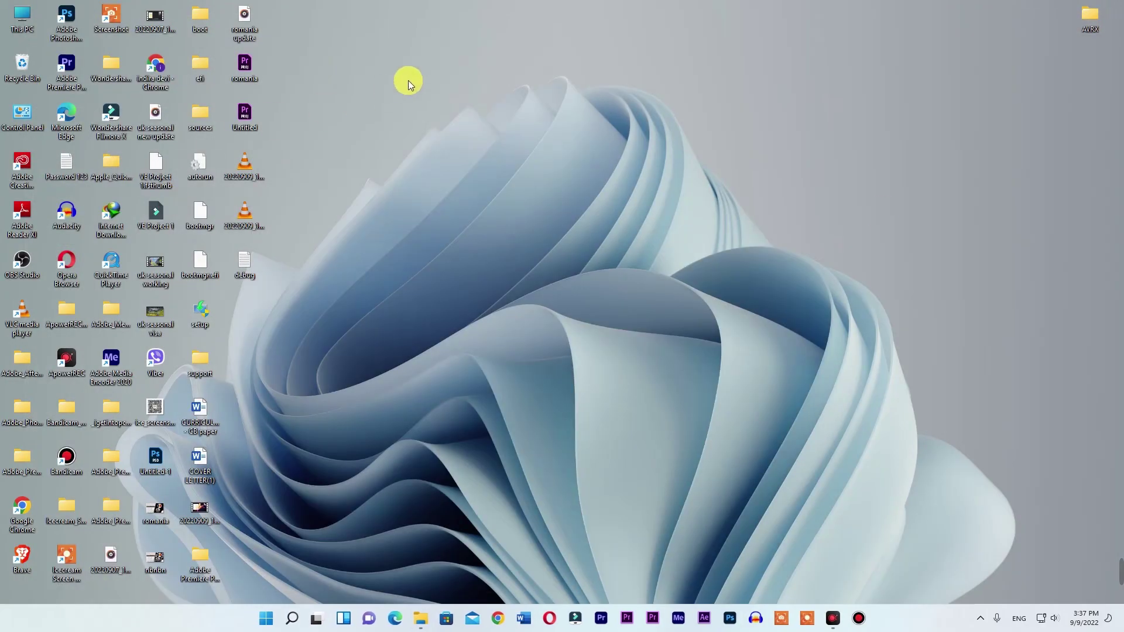
Open Intel Graphics Properties from the desktop menu and view Display settings at 1920 x 1080, 59p Hz.
right_click(409, 80)
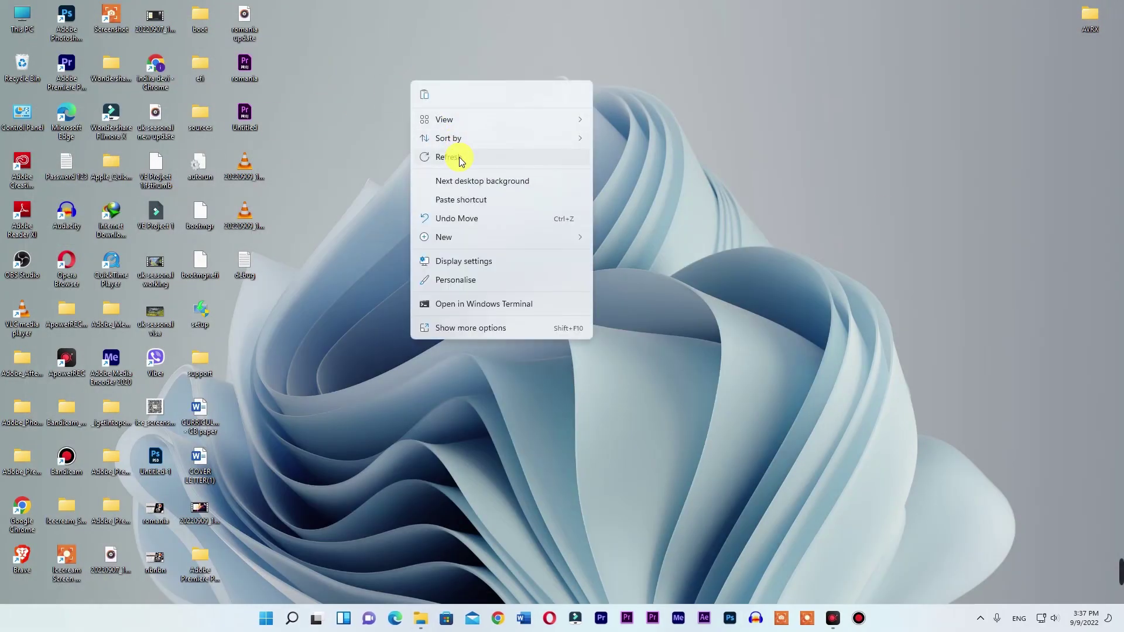
click(469, 328)
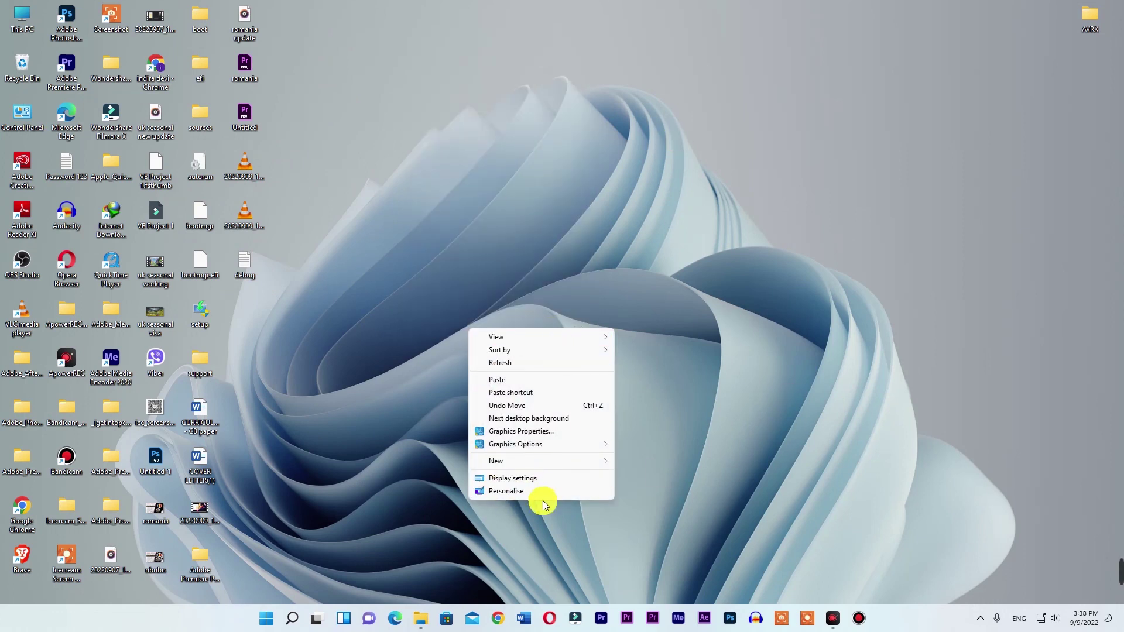
click(525, 433)
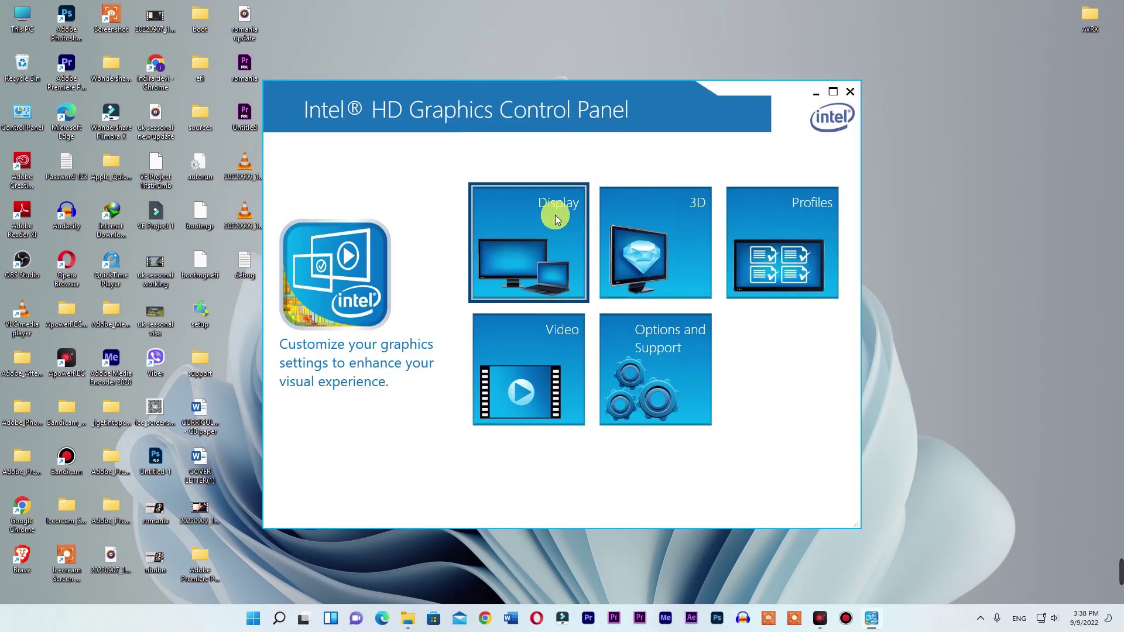
click(648, 287)
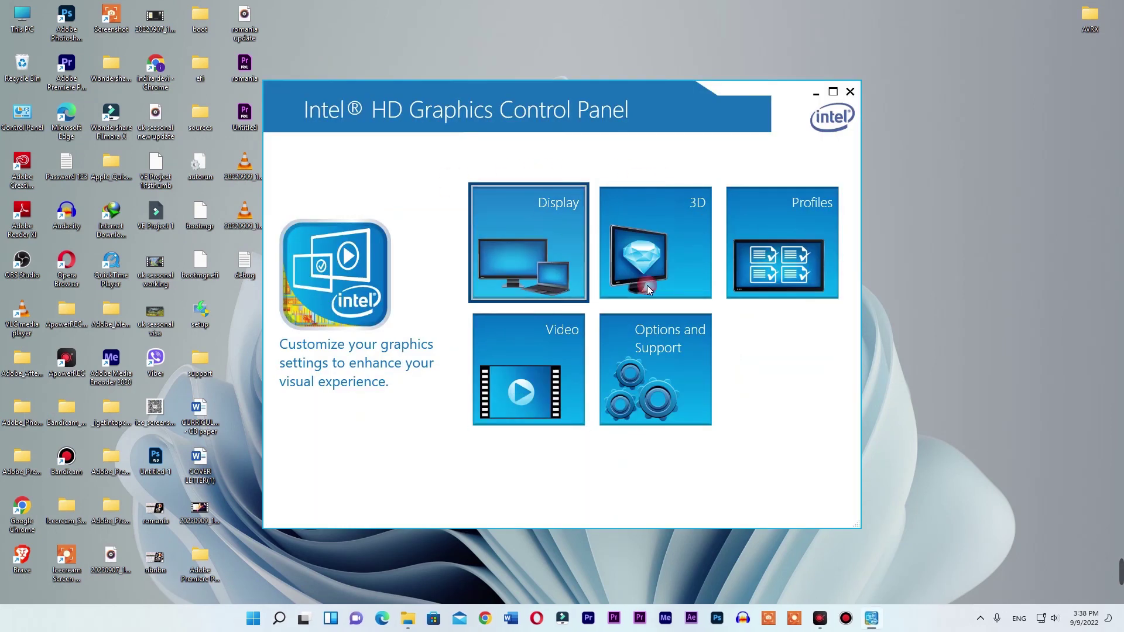
click(590, 304)
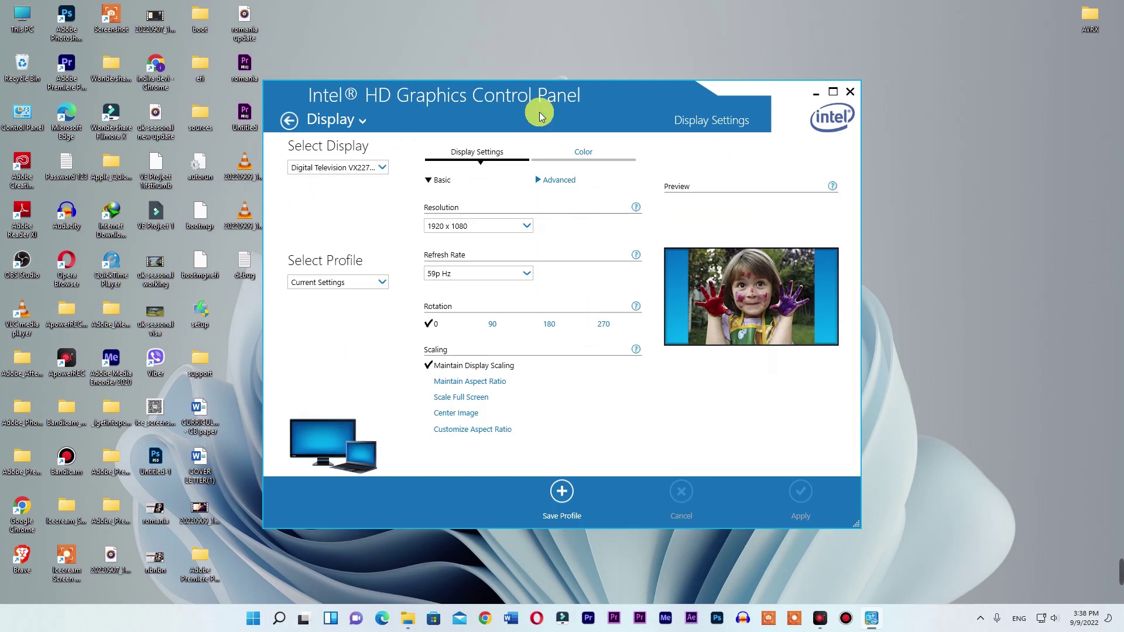